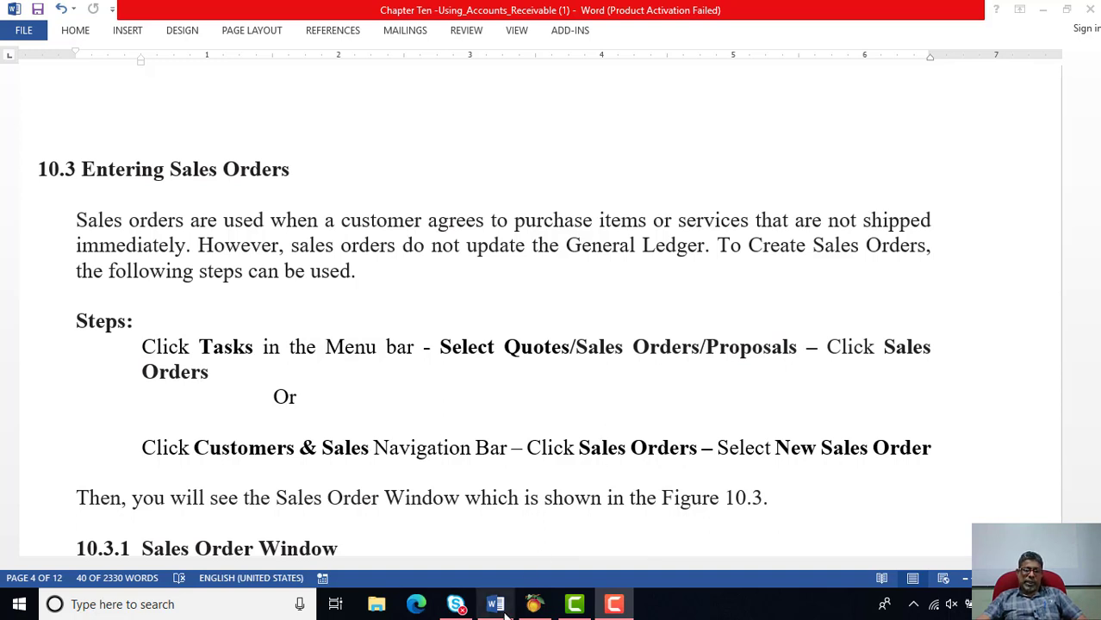
# Switch to Peachtree Accounting and show the Customers & Sales page.
pyautogui.click(536, 606)
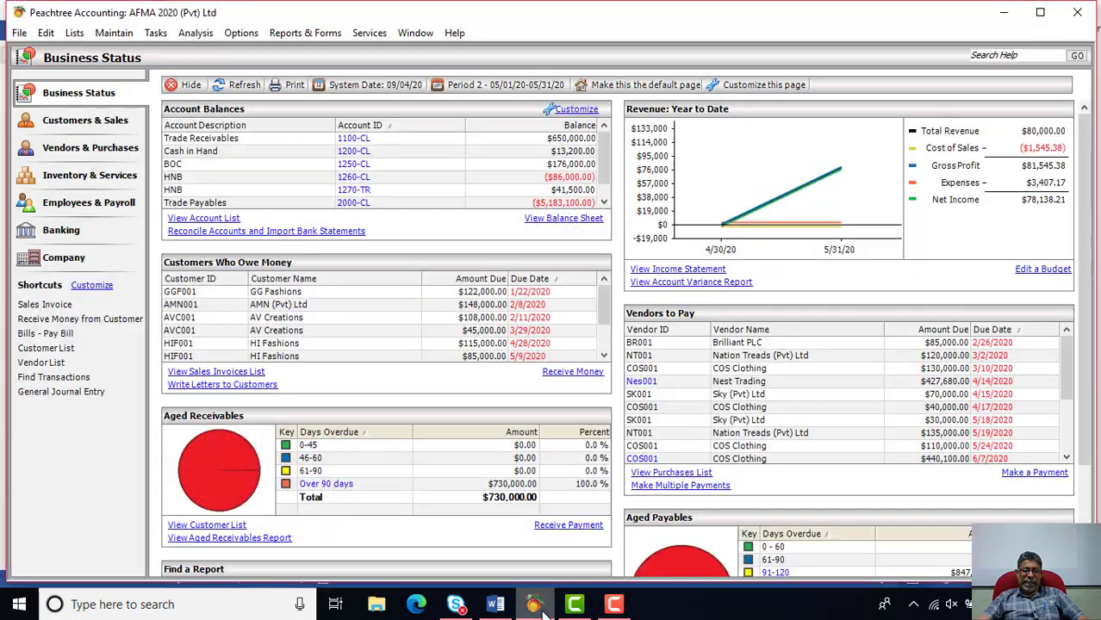
pyautogui.click(91, 124)
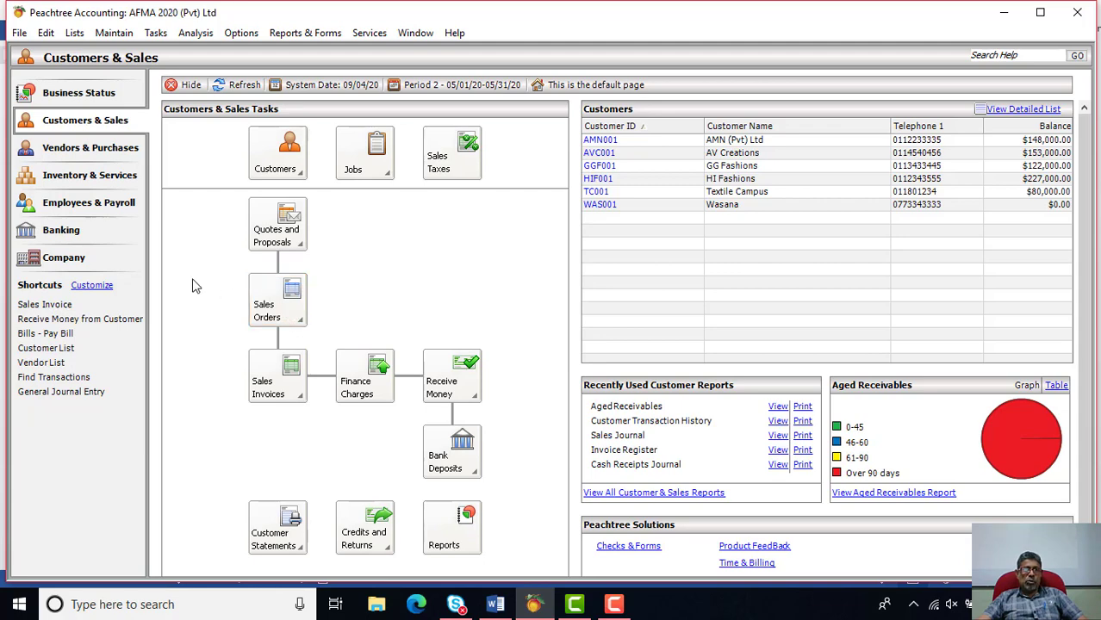
pyautogui.click(155, 34)
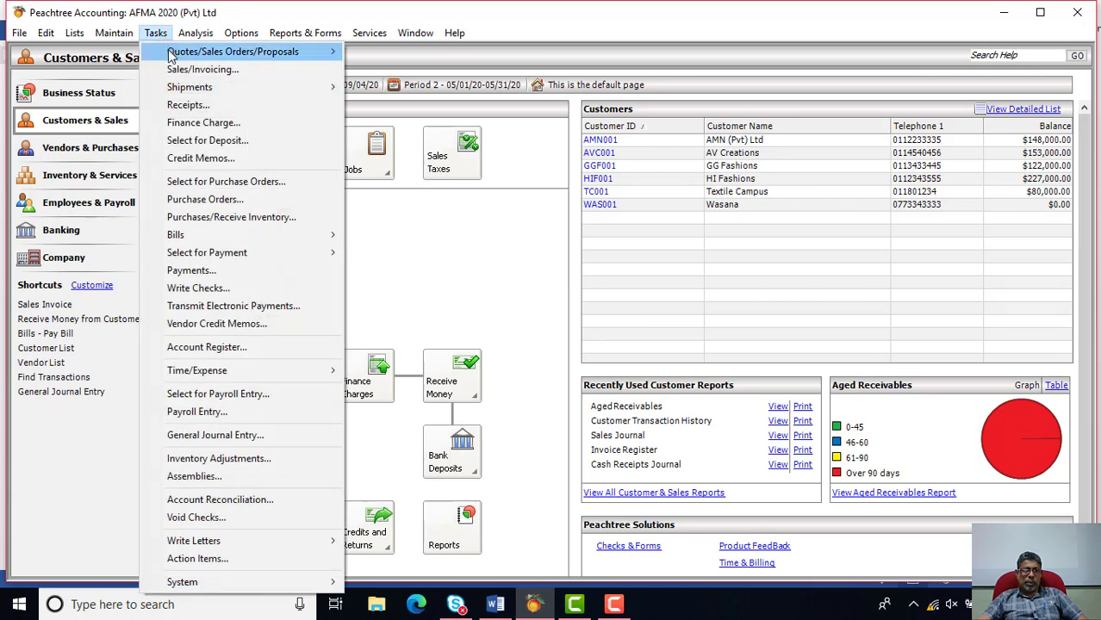
pyautogui.moveTo(171, 56)
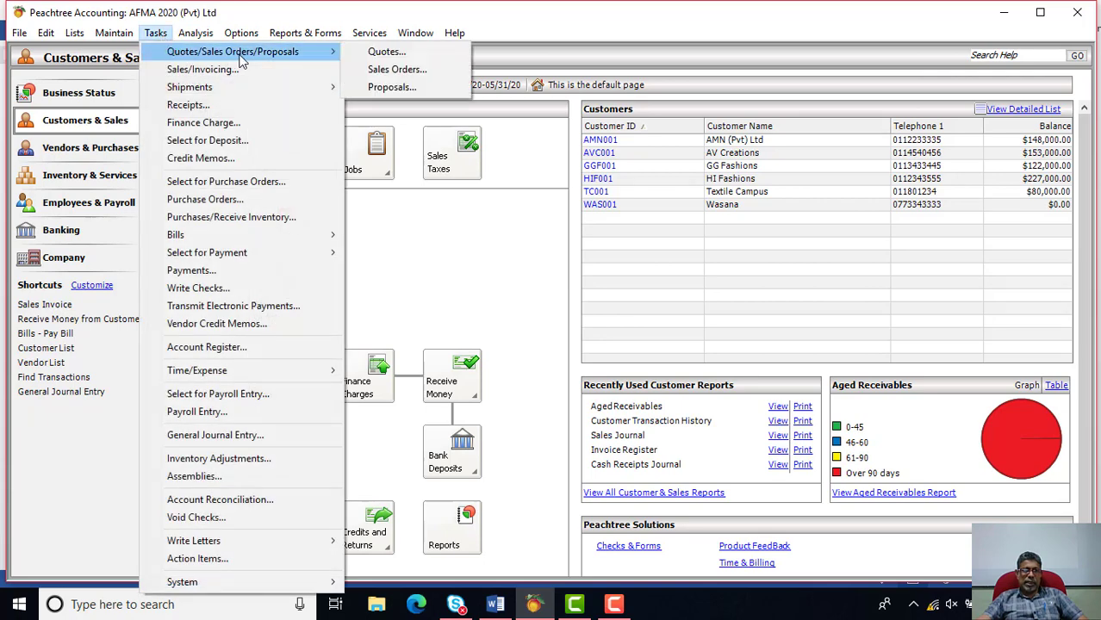
pyautogui.click(402, 70)
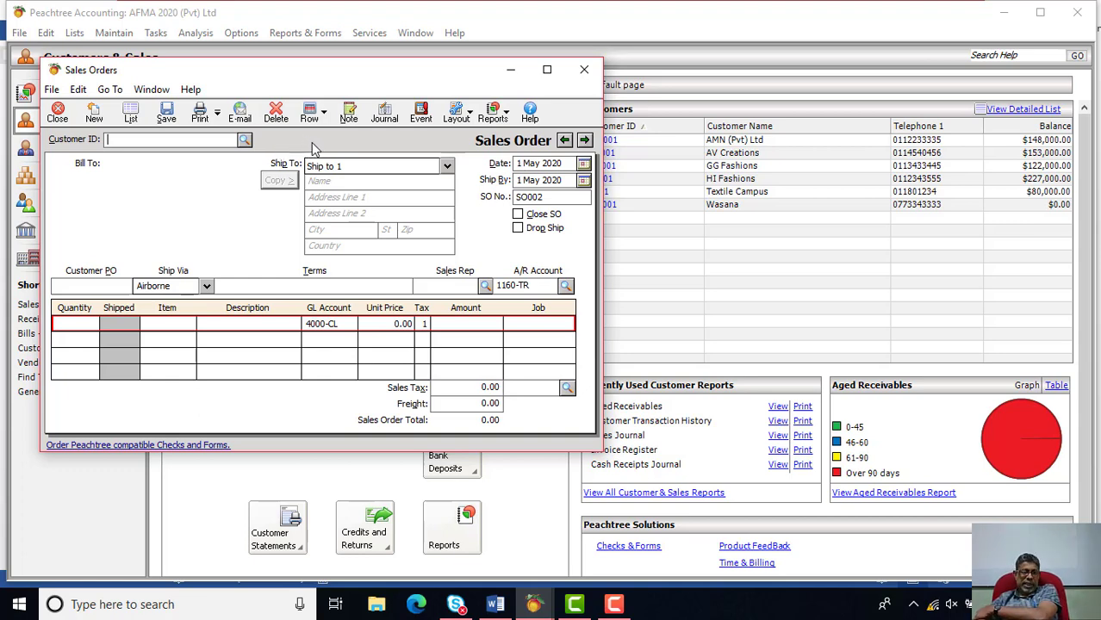
pyautogui.click(583, 69)
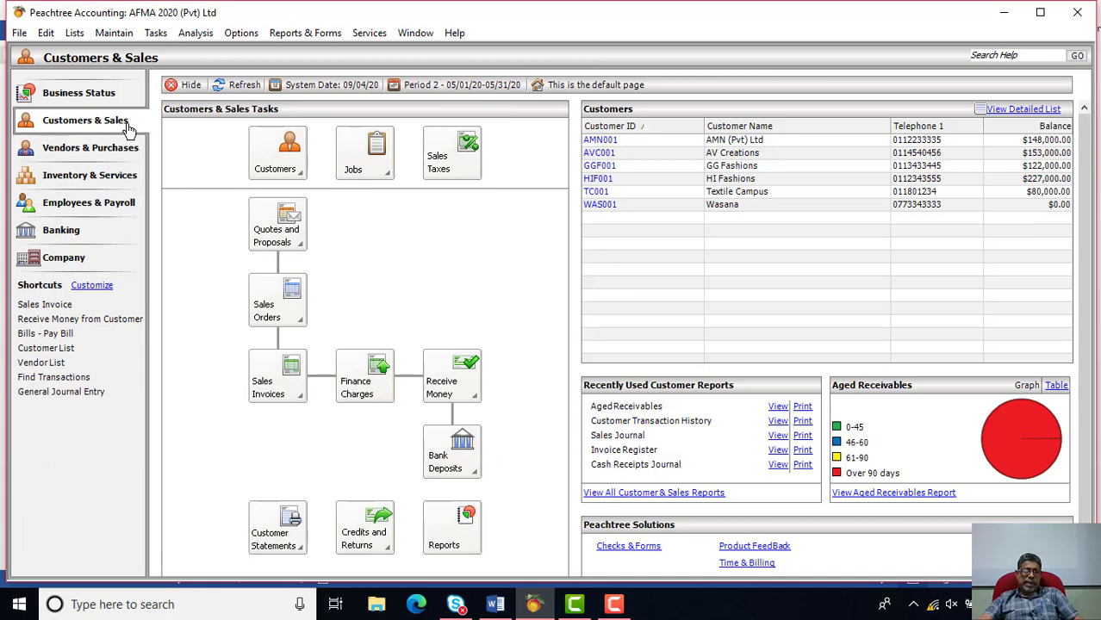
# Start a new sales order for the customer GG Fashions and maximize the order window.
pyautogui.click(300, 324)
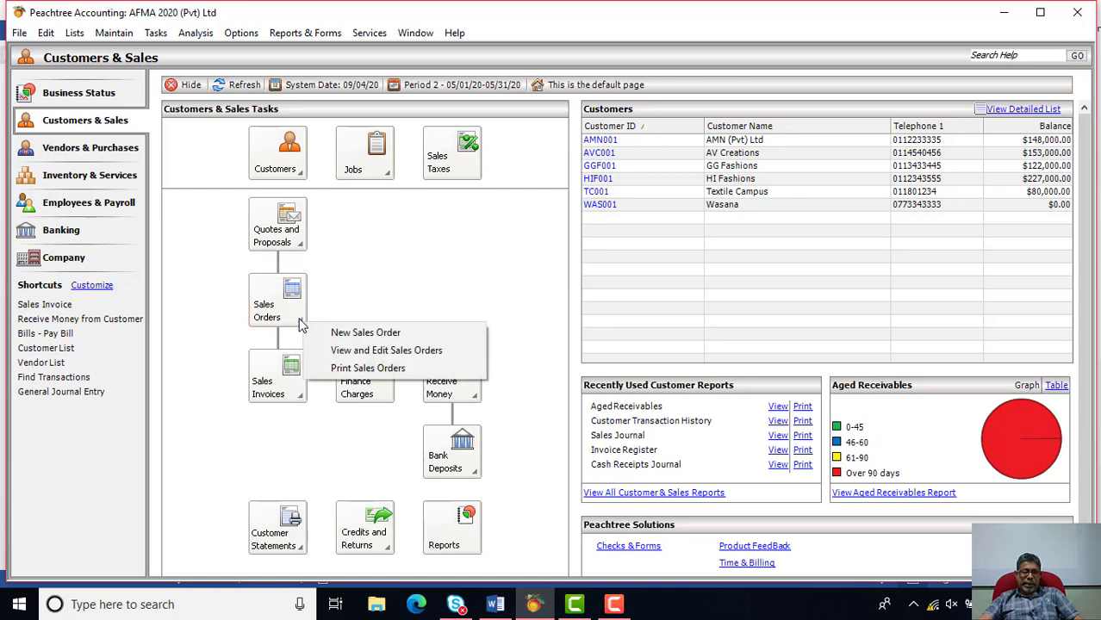
pyautogui.click(357, 336)
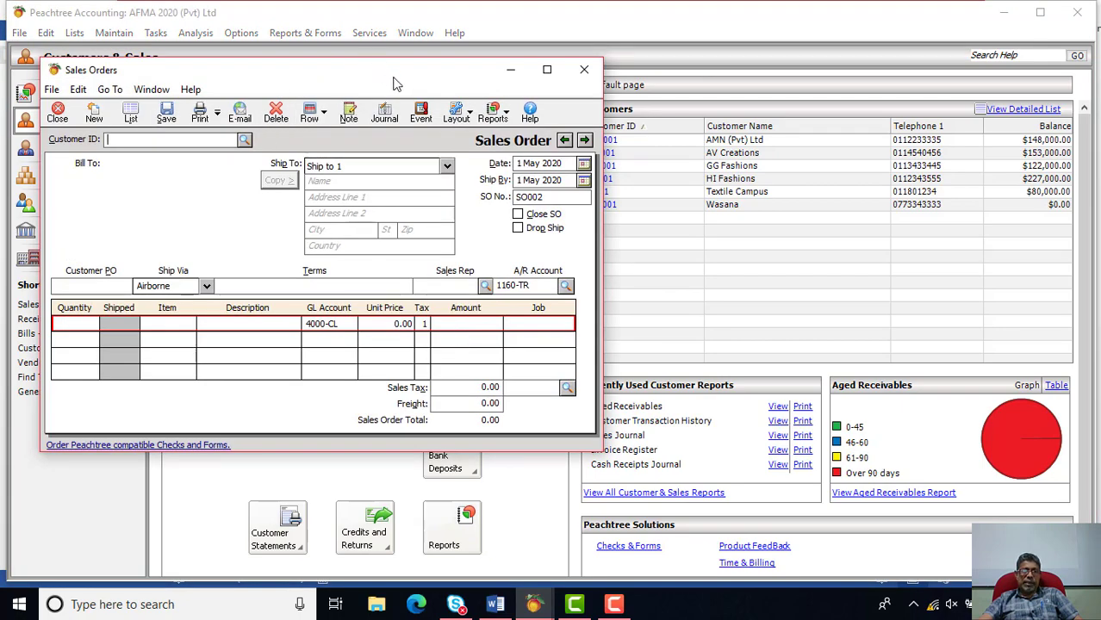
pyautogui.moveTo(396, 83); pyautogui.dragTo(532, 85)
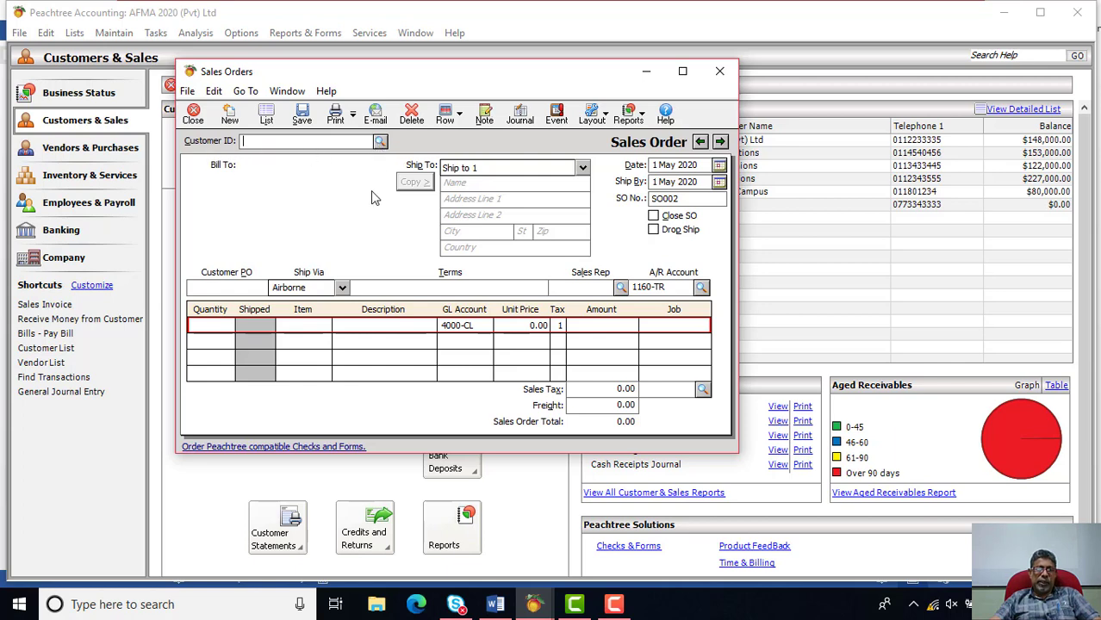
pyautogui.click(380, 142)
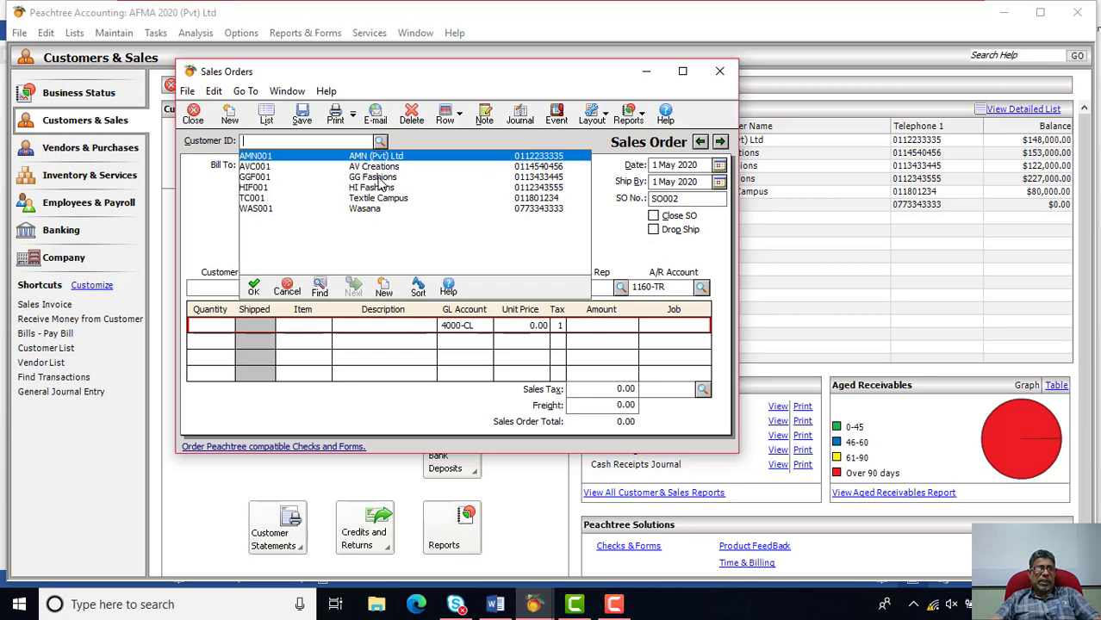
pyautogui.doubleClick(378, 177)
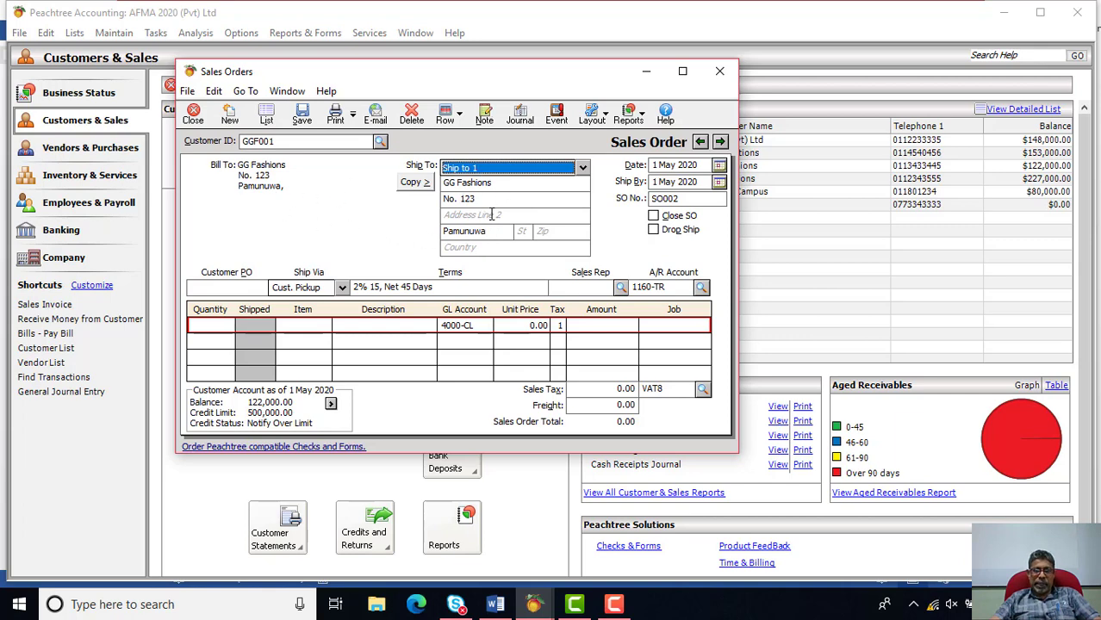
pyautogui.click(683, 71)
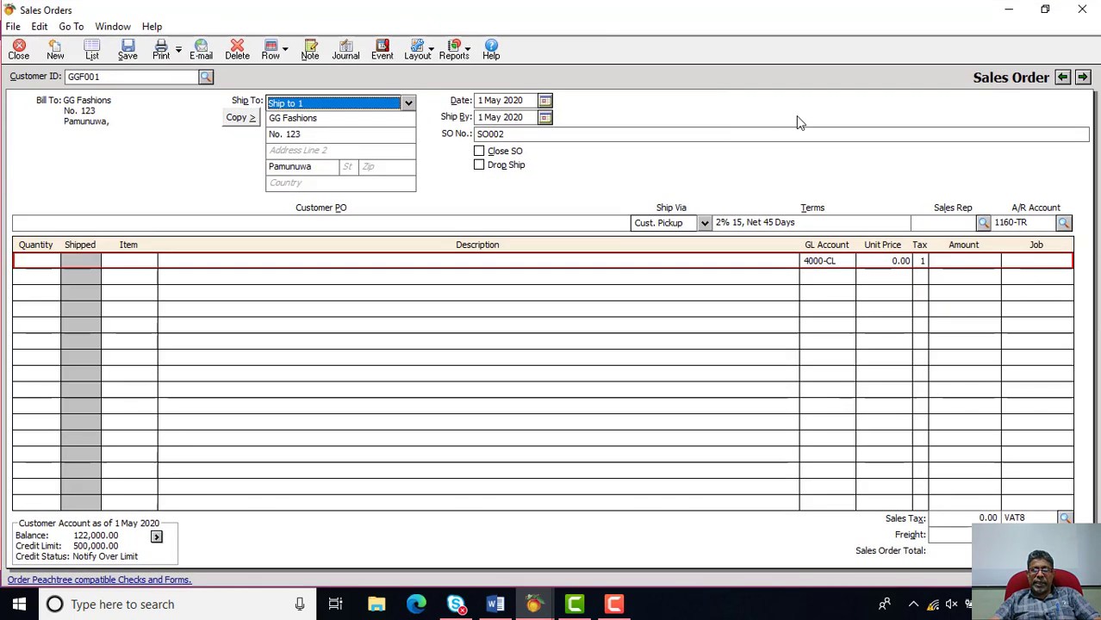
# Set the sales order's date to 1 May 2020 and review the ship-by calendar and the order number field.
pyautogui.click(544, 101)
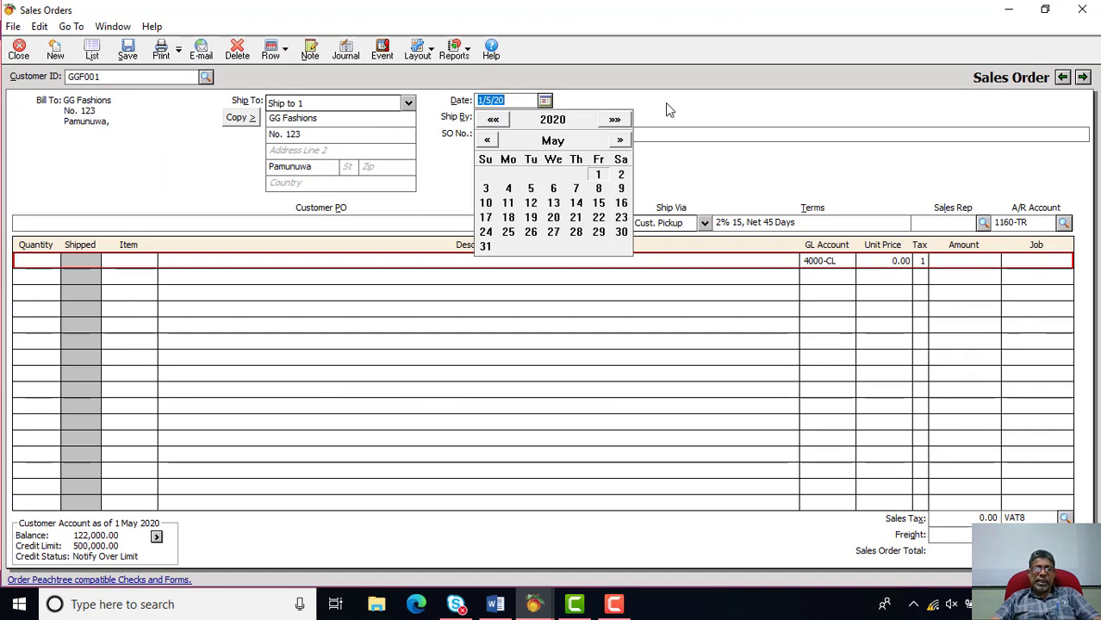
pyautogui.click(598, 175)
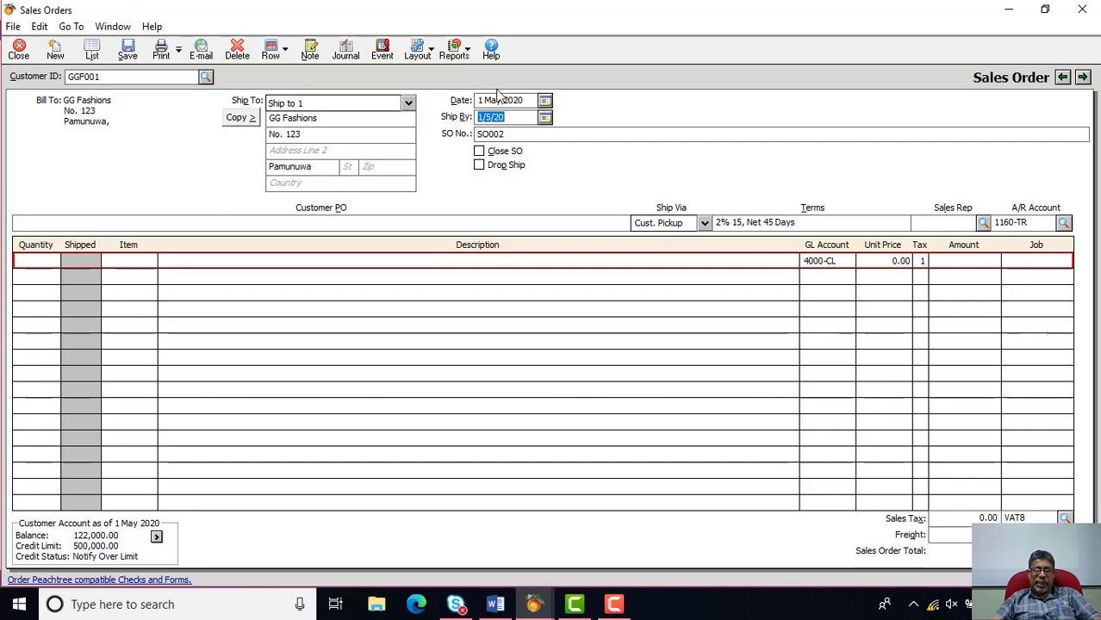
pyautogui.click(545, 118)
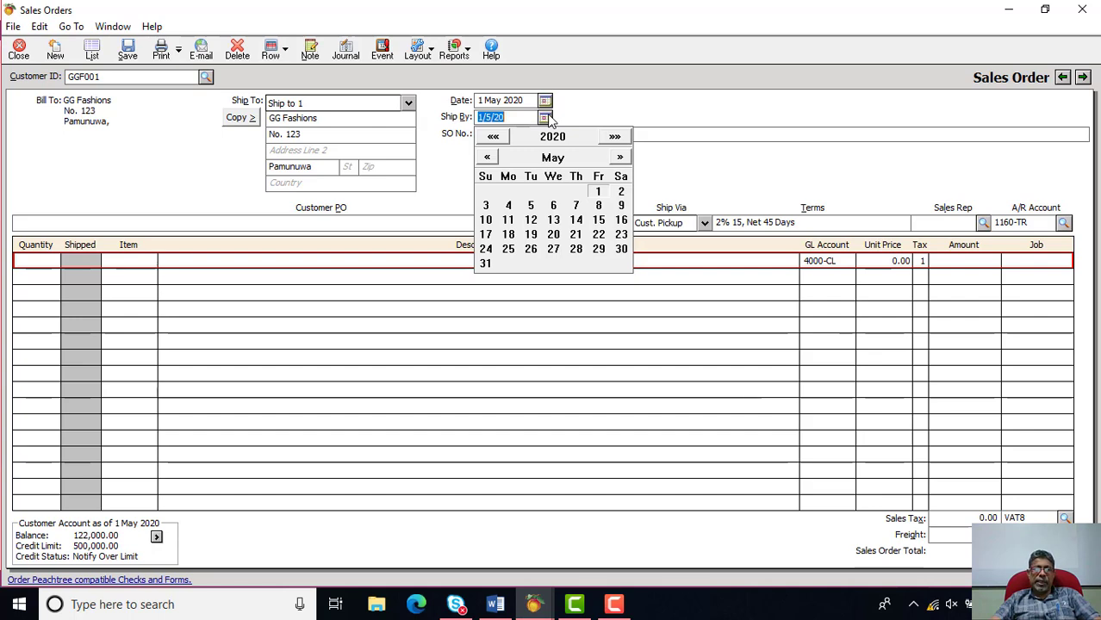
pyautogui.click(546, 118)
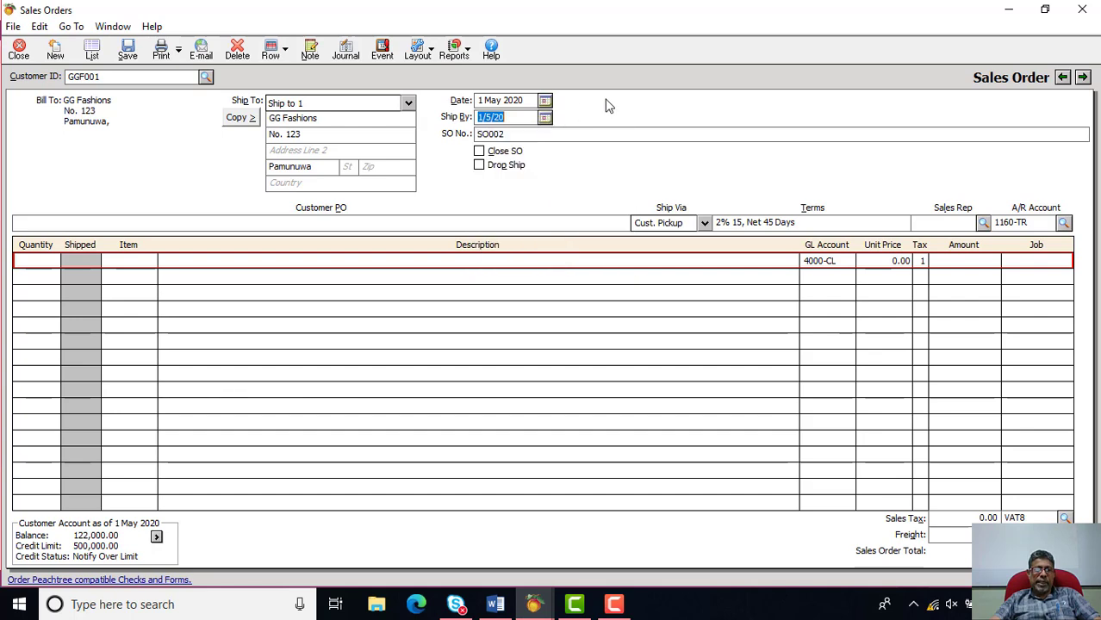
pyautogui.click(513, 134)
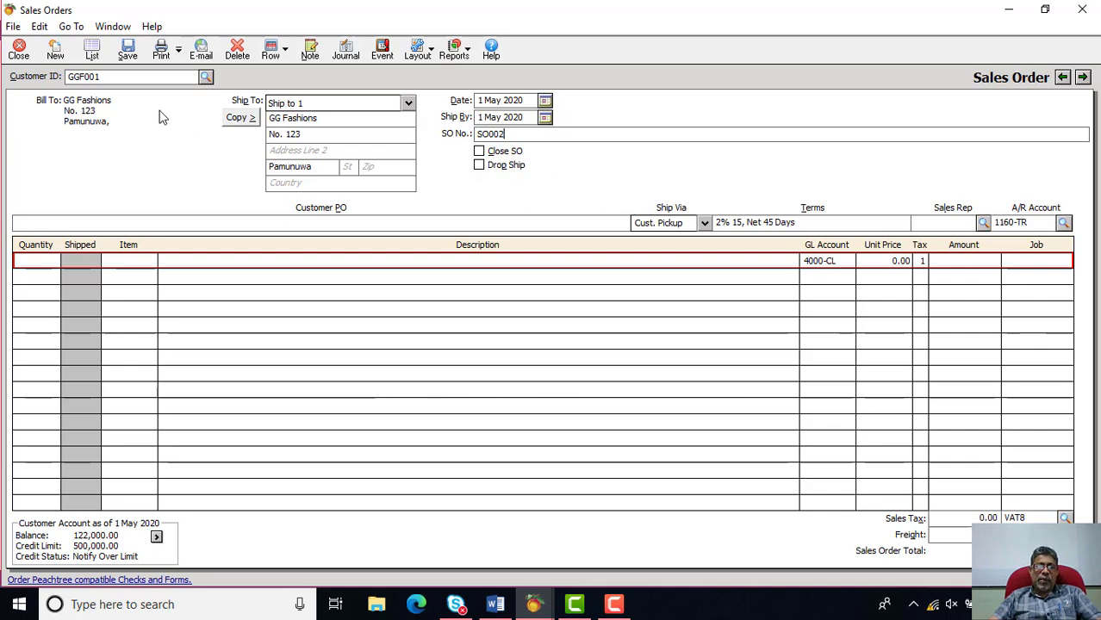
# Try the Drop Ship and Close SO options, clearing each one again.
pyautogui.click(479, 168)
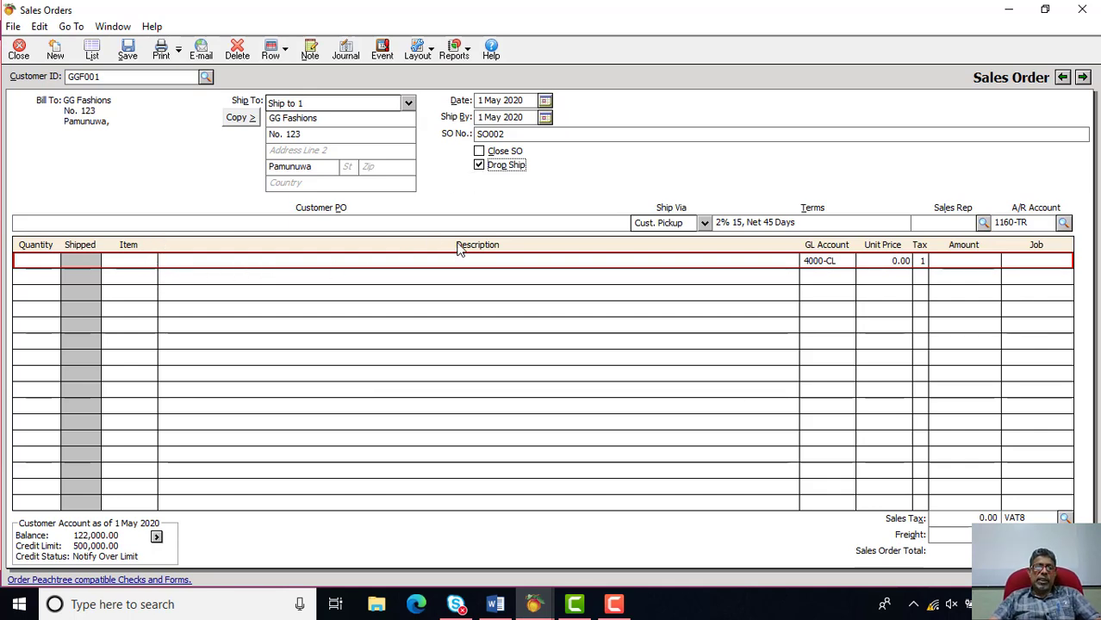
pyautogui.click(479, 165)
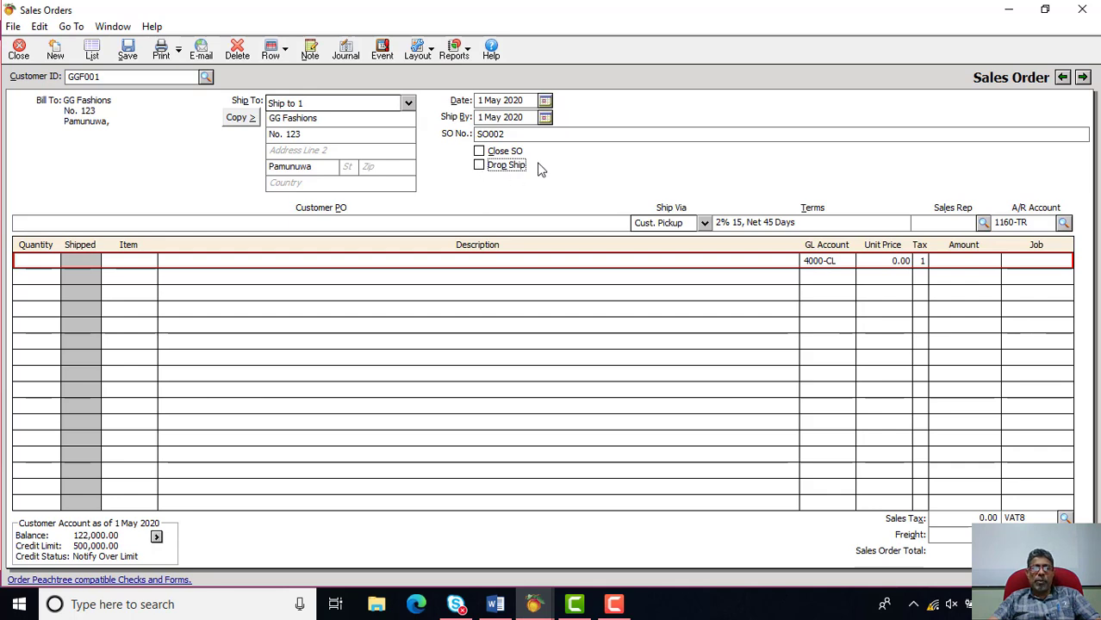
pyautogui.click(479, 153)
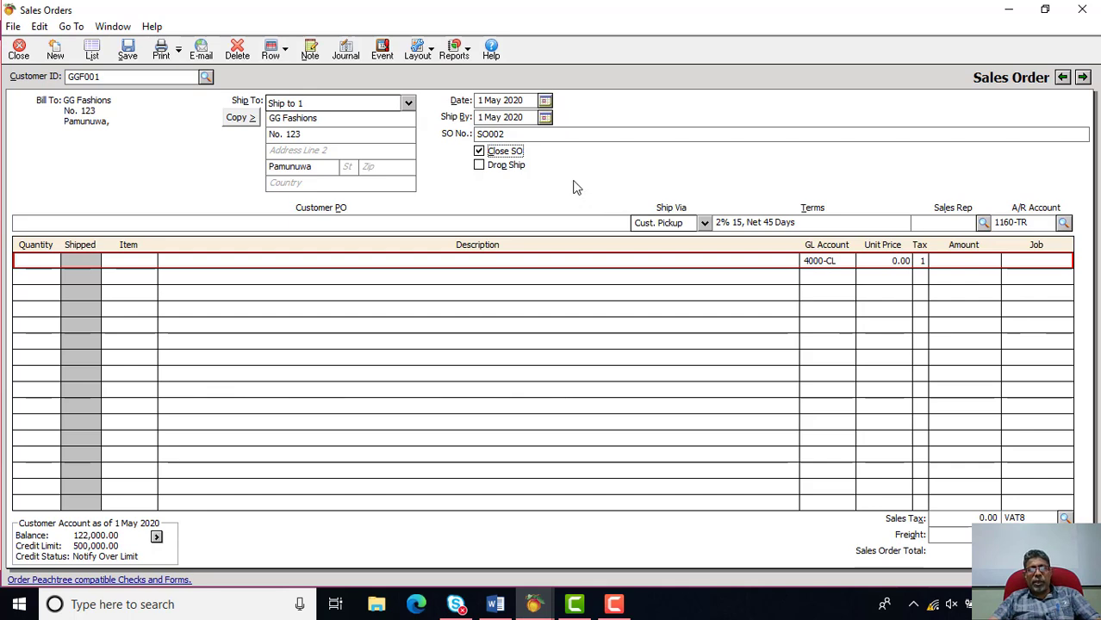
pyautogui.click(482, 152)
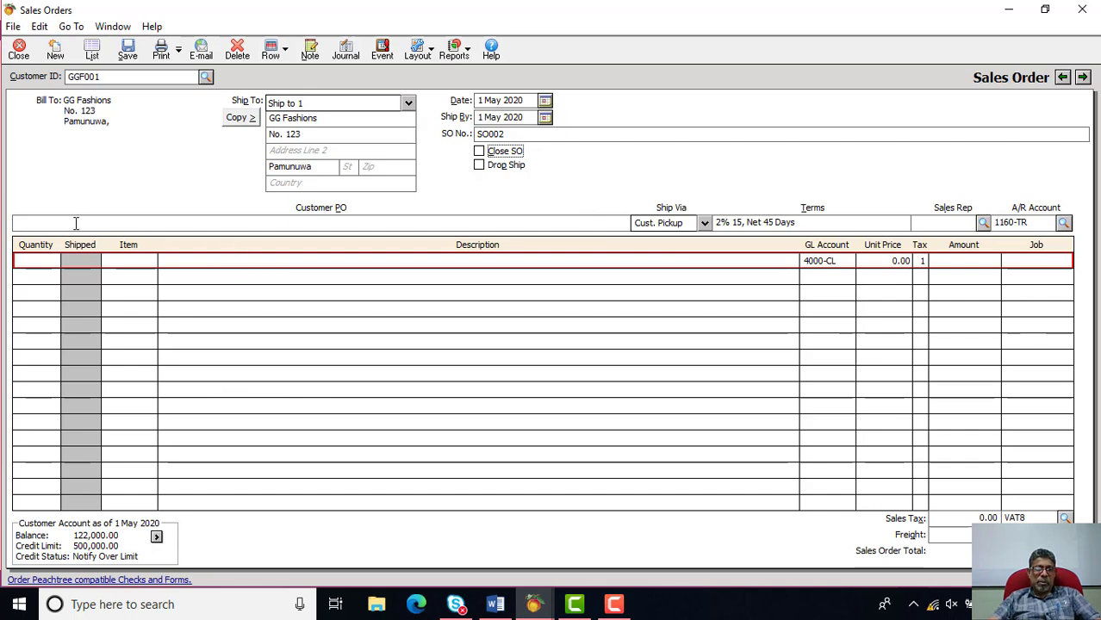
# Review the shipping methods and payment terms, and set the order's A/R account to Trade Receivables.
pyautogui.click(703, 226)
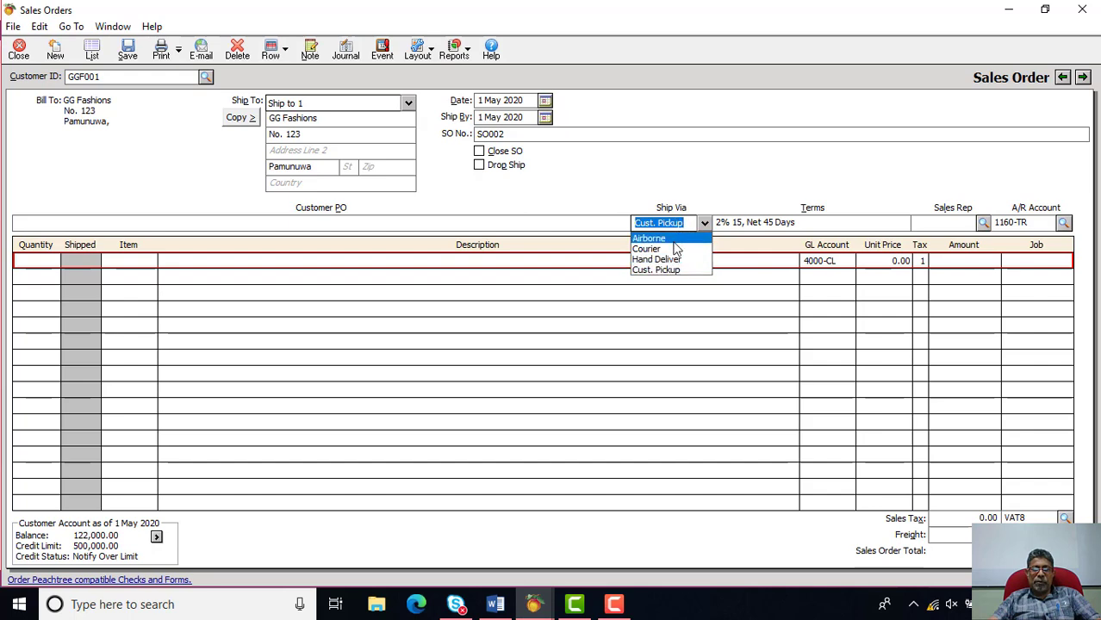
pyautogui.click(703, 226)
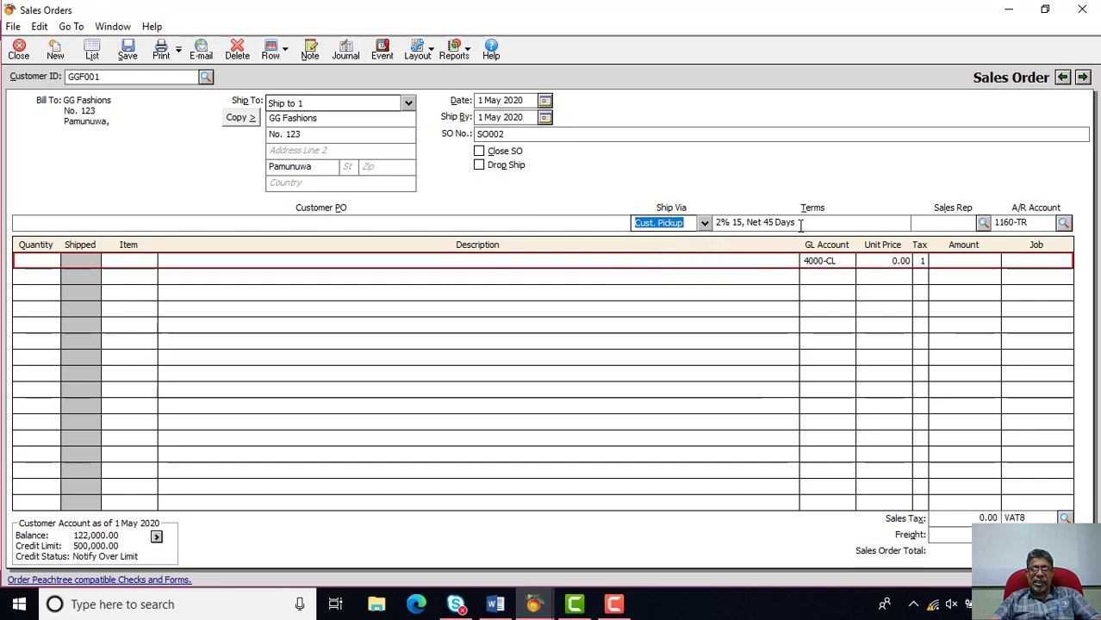
pyautogui.moveTo(795, 222); pyautogui.dragTo(695, 239)
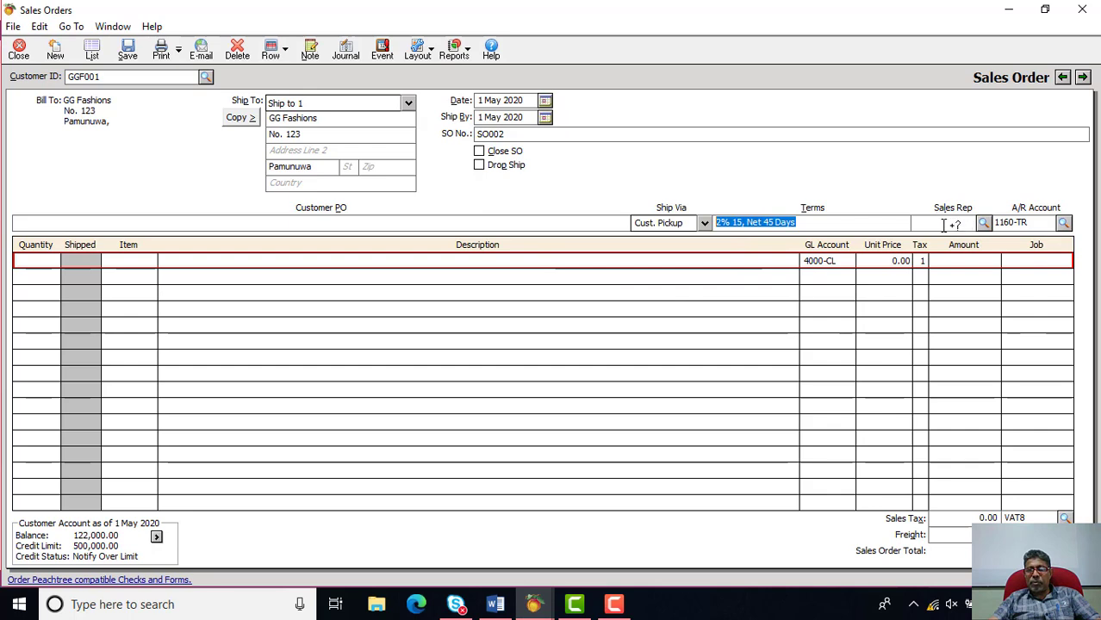
pyautogui.click(1065, 224)
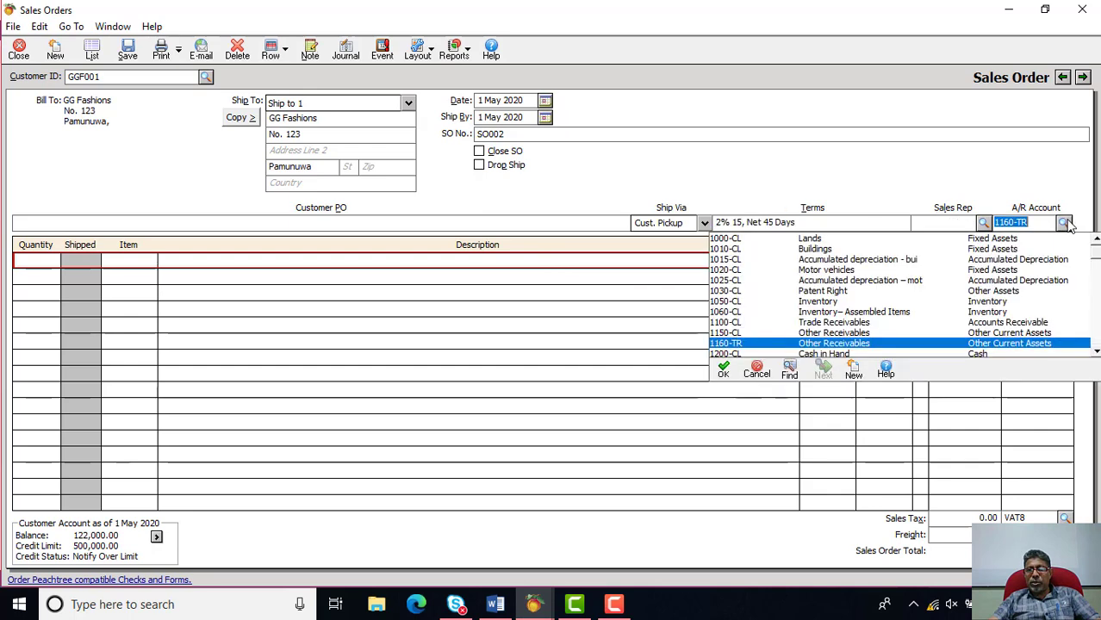
pyautogui.click(822, 324)
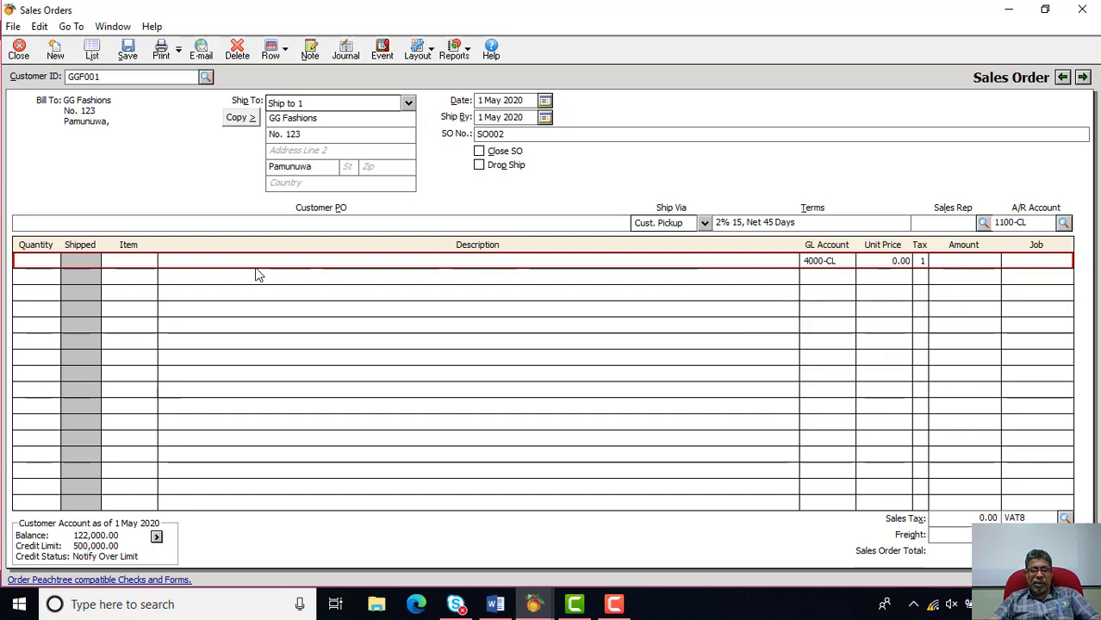
# Add item CTL001, Cotton Trouser (Ladies), to the first order line with a quantity of 20.
pyautogui.click(141, 262)
pyautogui.click(182, 261)
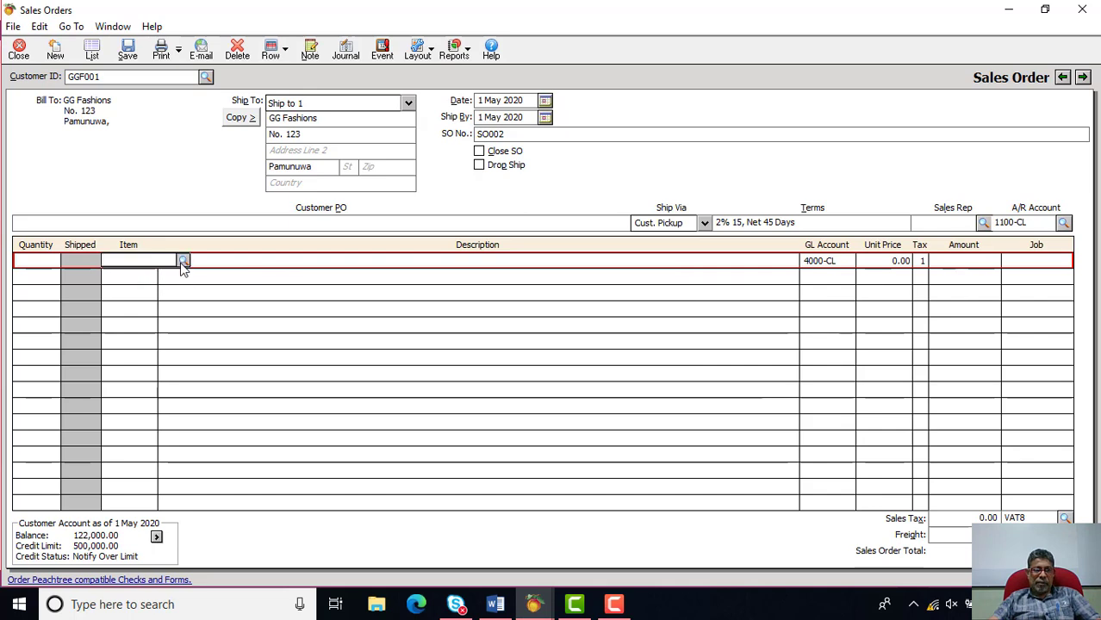
pyautogui.doubleClick(138, 299)
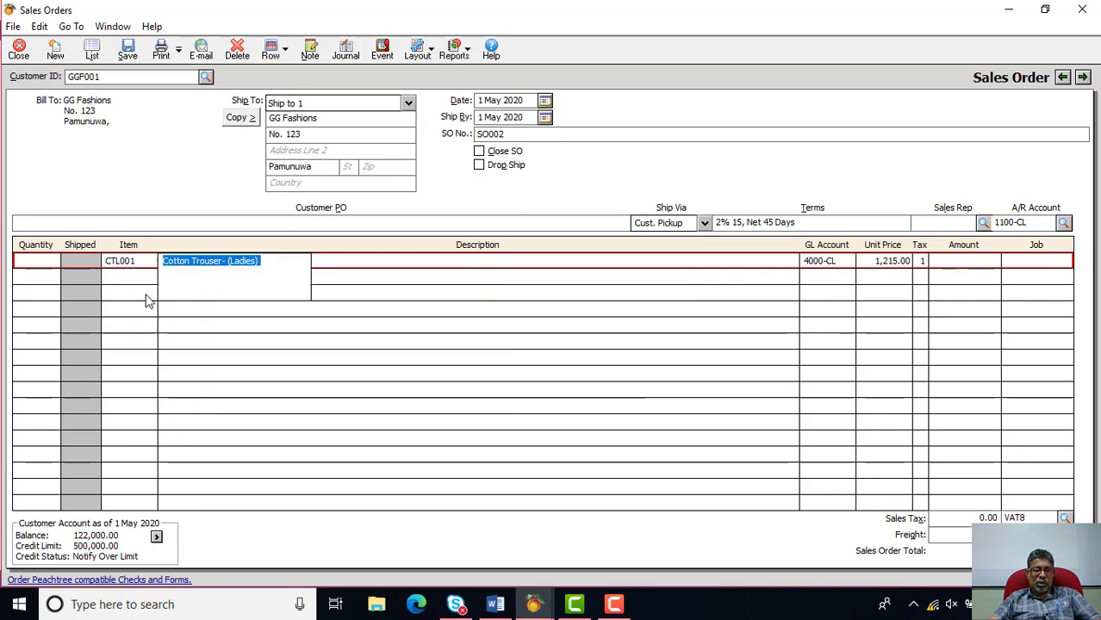
pyautogui.click(42, 266)
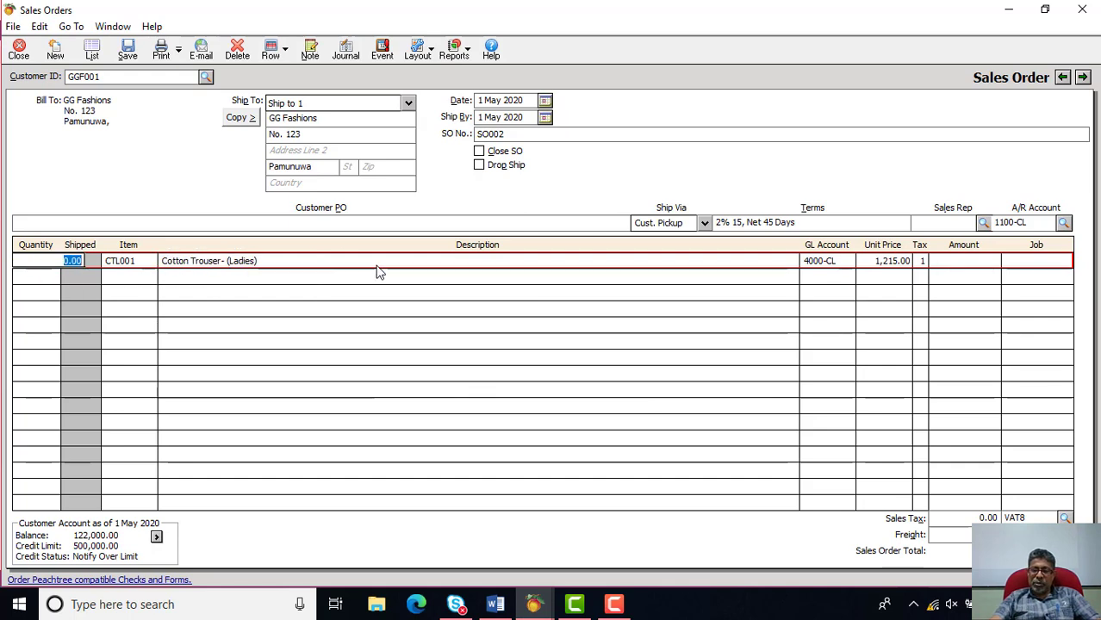
pyautogui.write('20')
pyautogui.press('Tab')
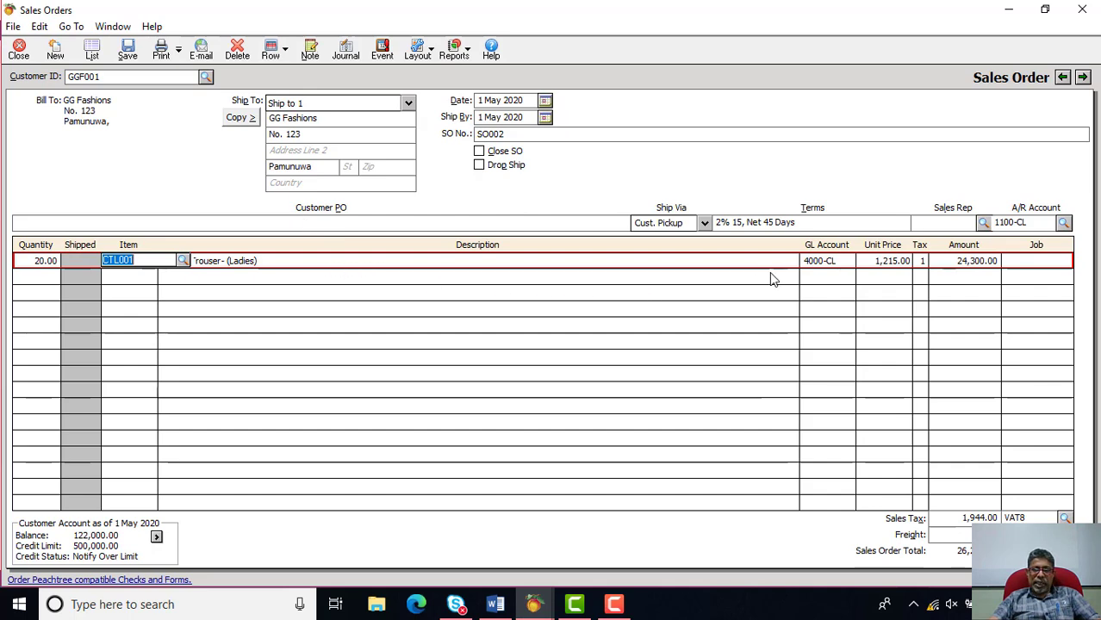
# Change the Cotton Trouser line's unit price to the Normal level of 1,350.00 and check the sales tax code.
pyautogui.click(900, 259)
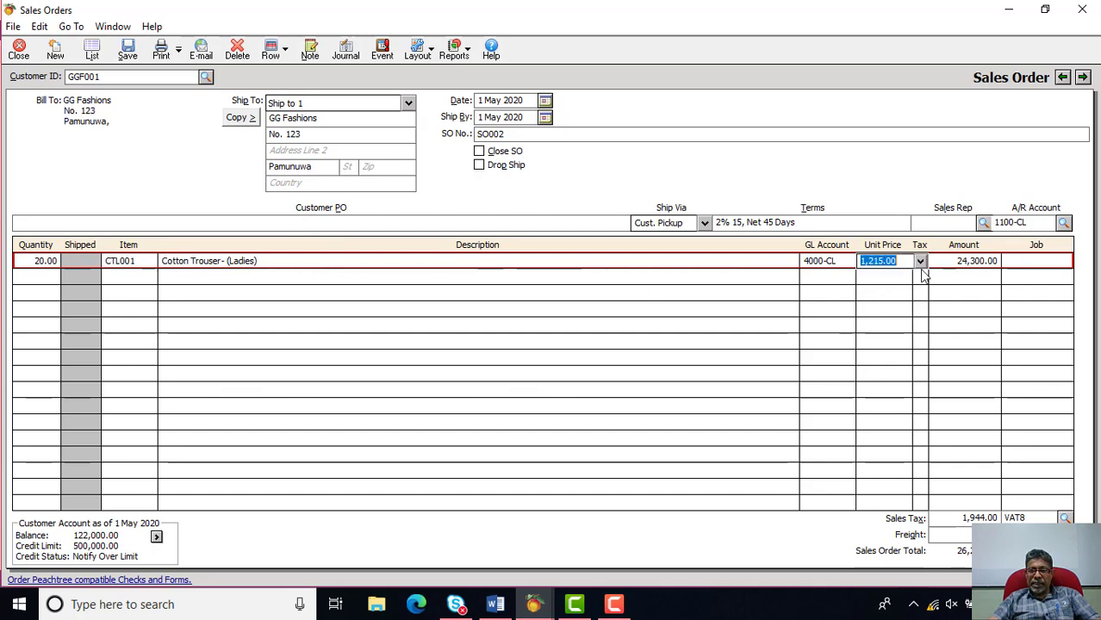
pyautogui.click(921, 260)
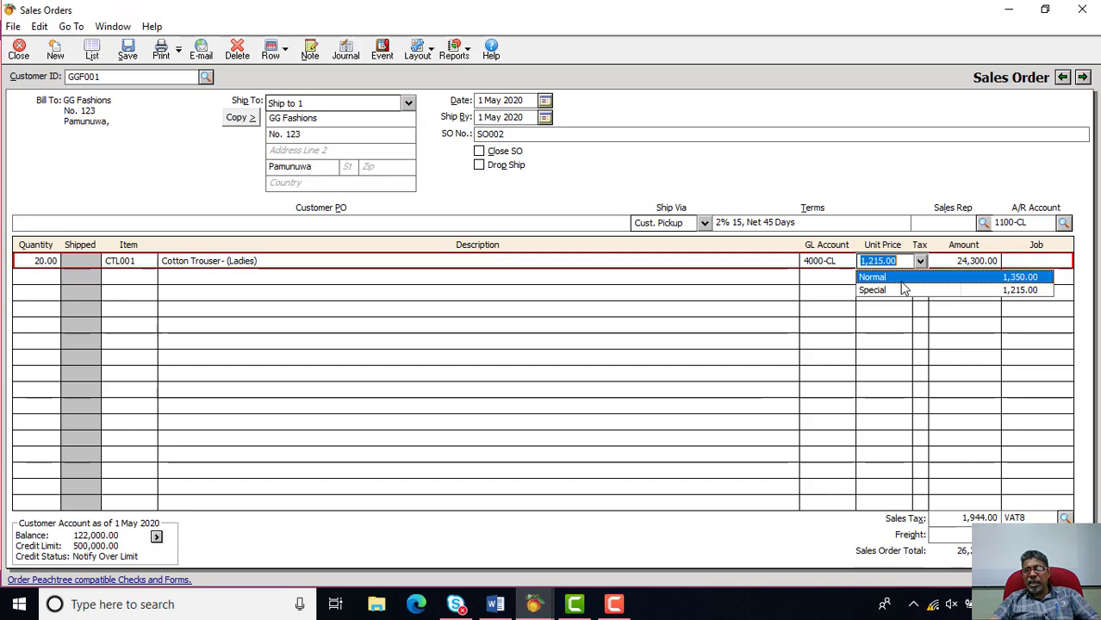
pyautogui.click(901, 279)
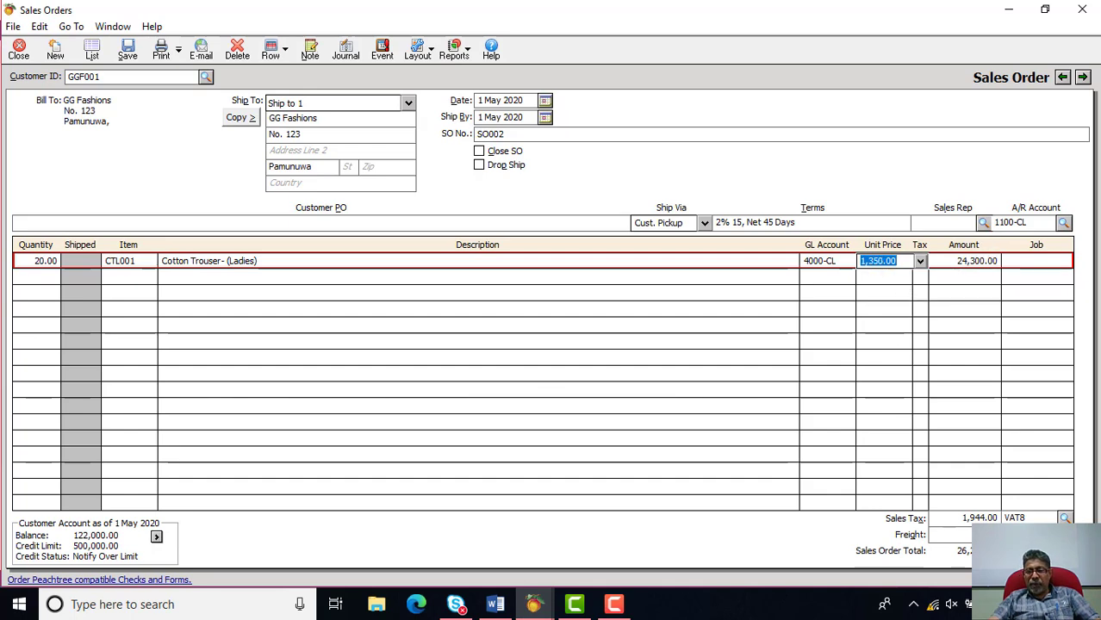
pyautogui.click(1065, 519)
pyautogui.click(1065, 519)
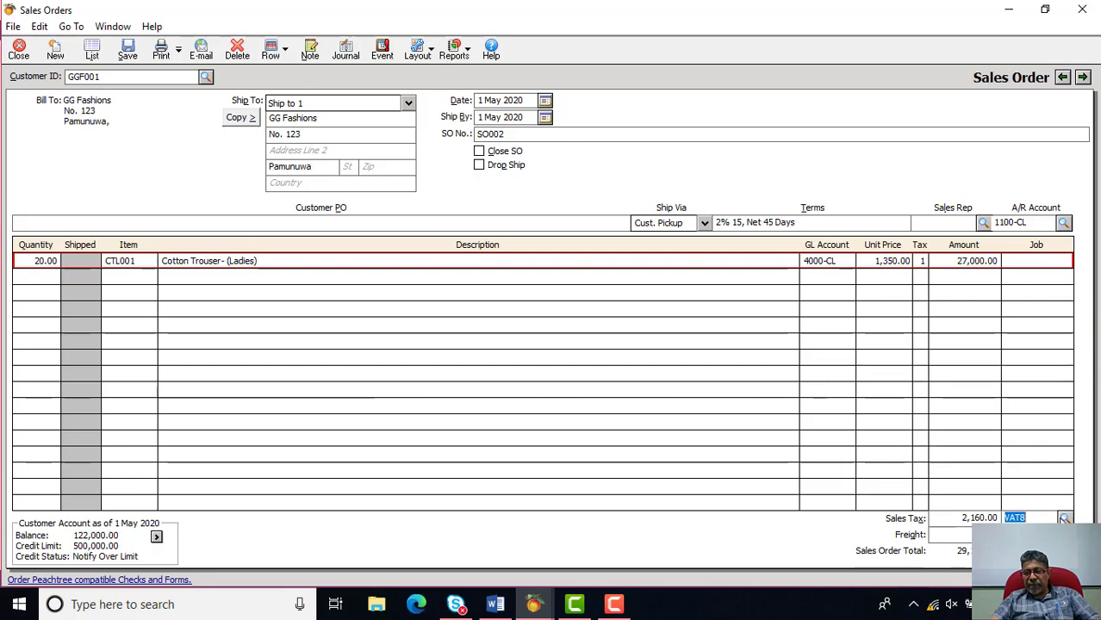
pyautogui.press('Tab')
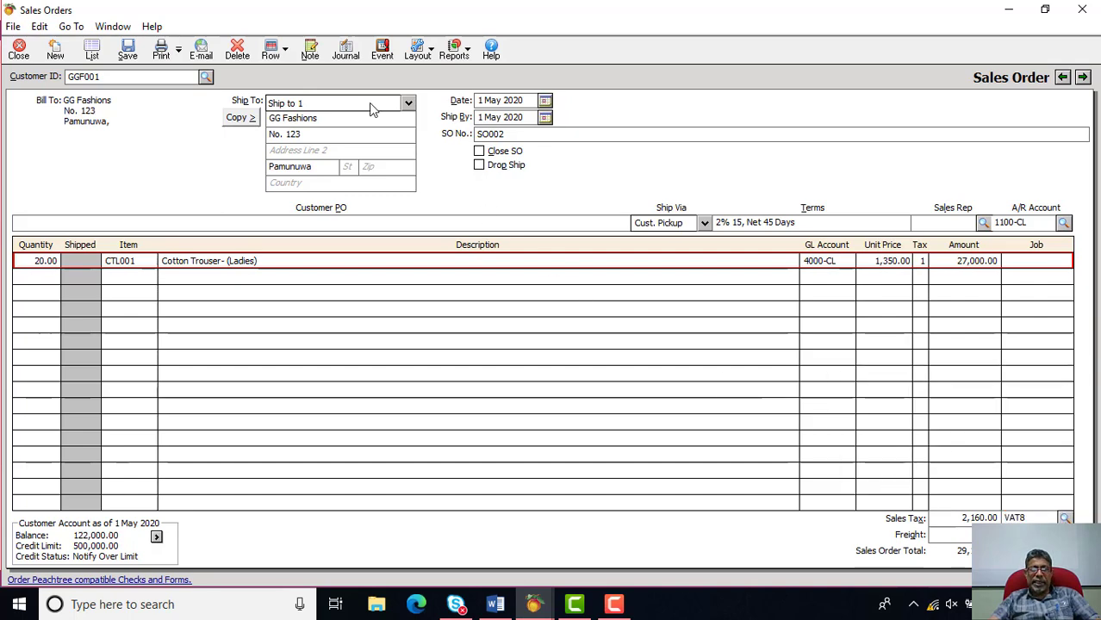
# Review the accounting entries behind the sales order and the GG Fashions customer ledger, closing each one again.
pyautogui.click(347, 54)
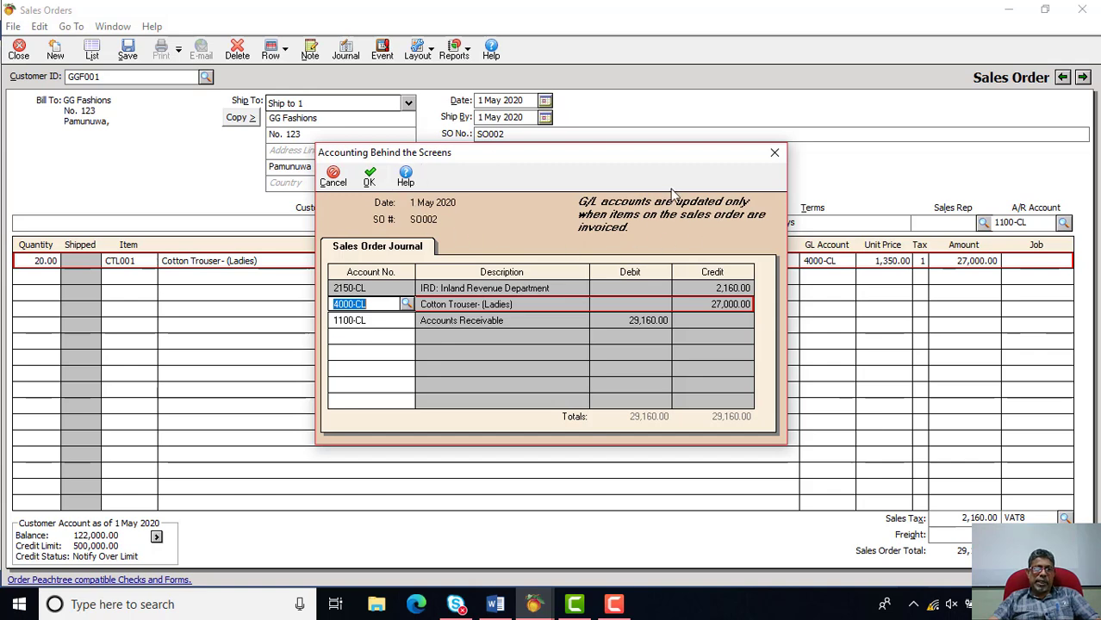
pyautogui.click(773, 155)
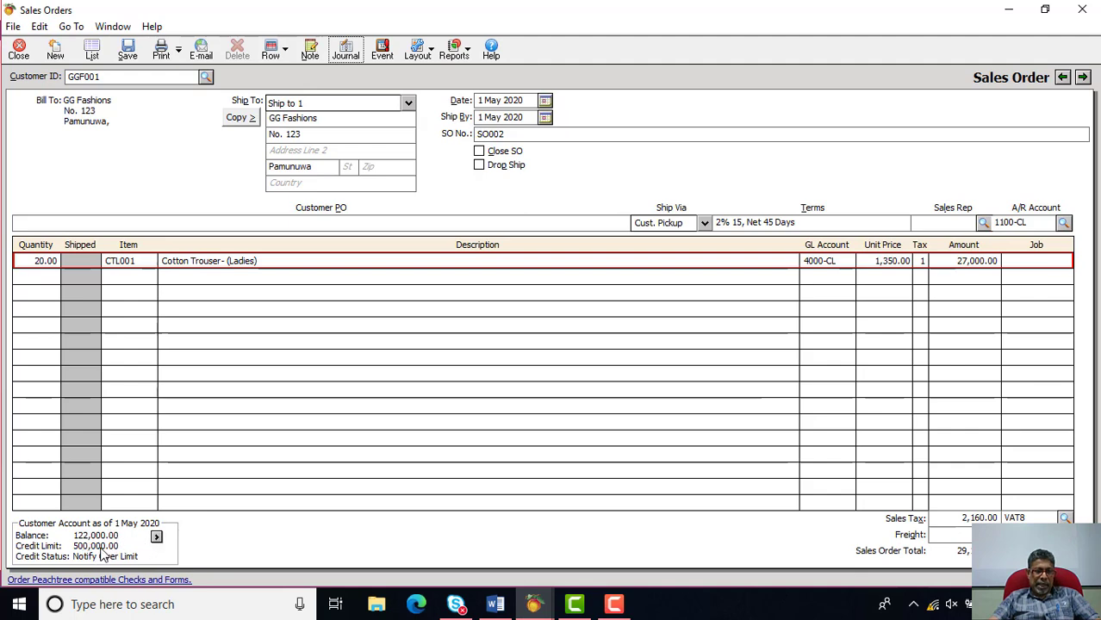
pyautogui.click(156, 537)
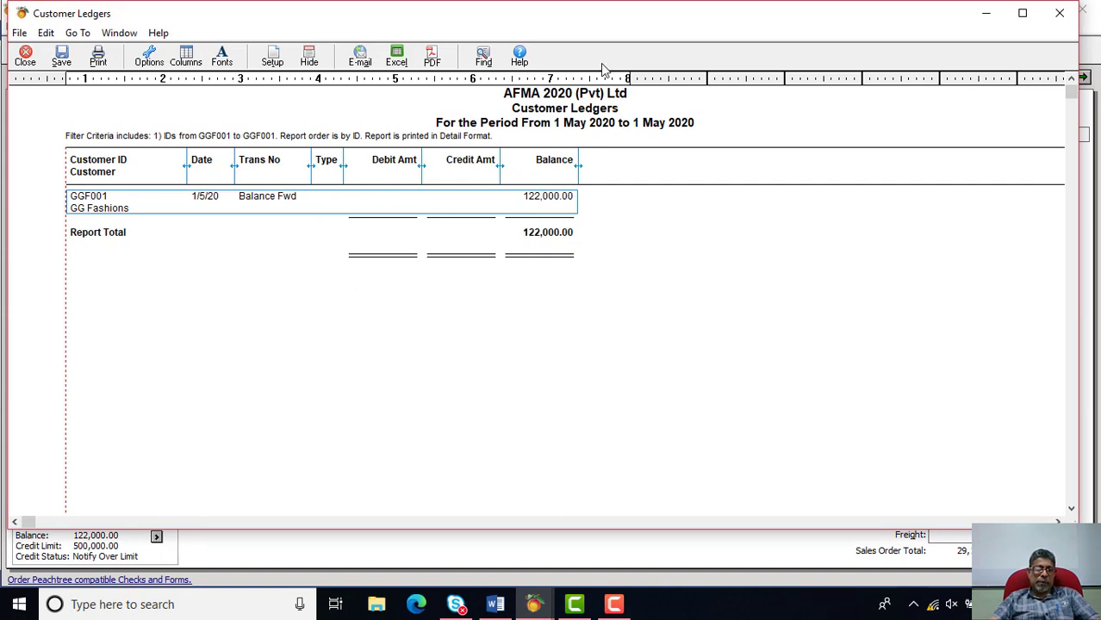
pyautogui.click(1061, 14)
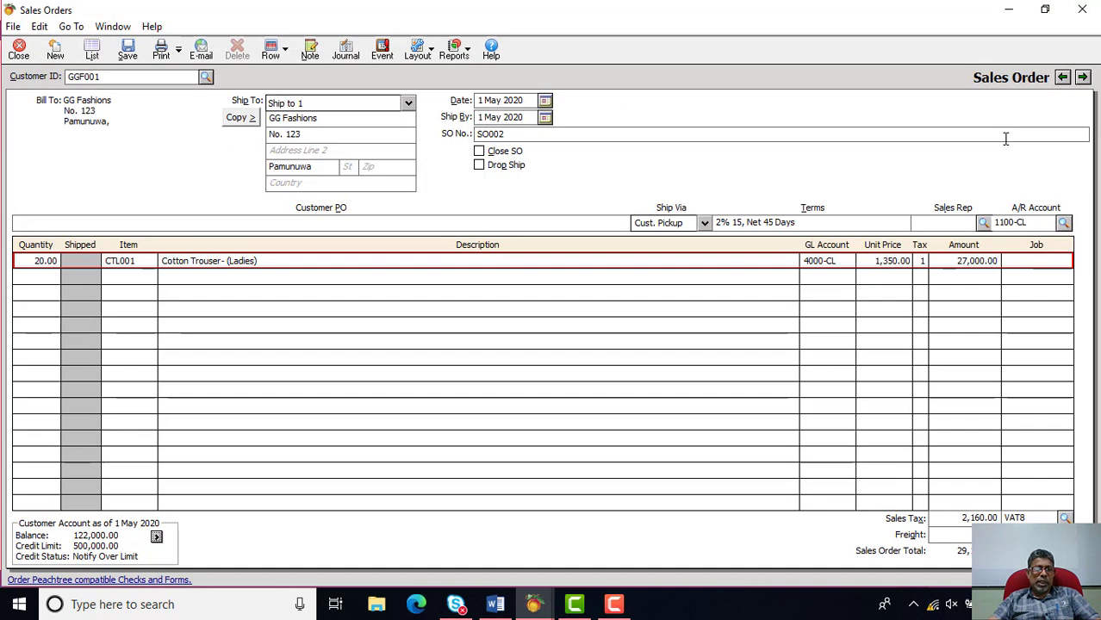
# Preview the printed form of the GG Fashions sales order and examine it from the header to the totals.
pyautogui.click(179, 51)
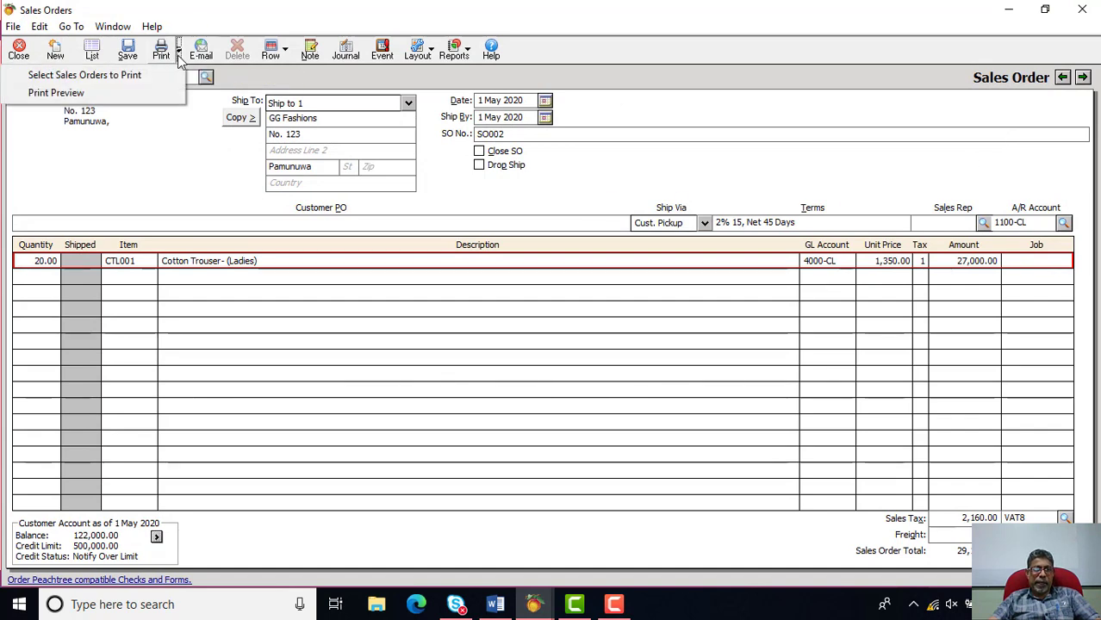
pyautogui.click(78, 94)
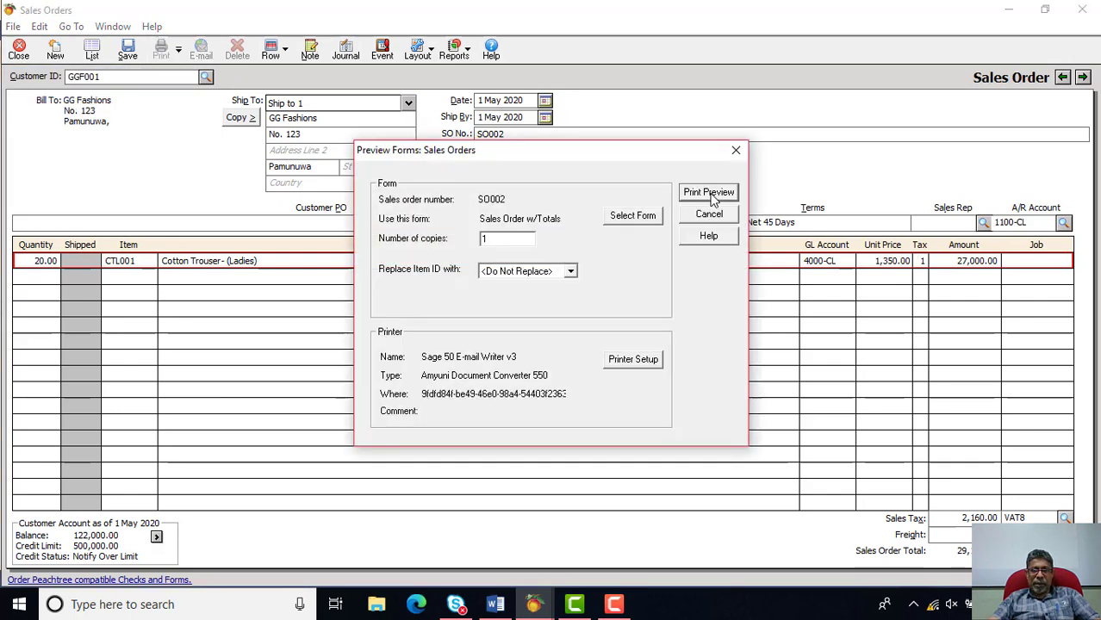
pyautogui.click(709, 193)
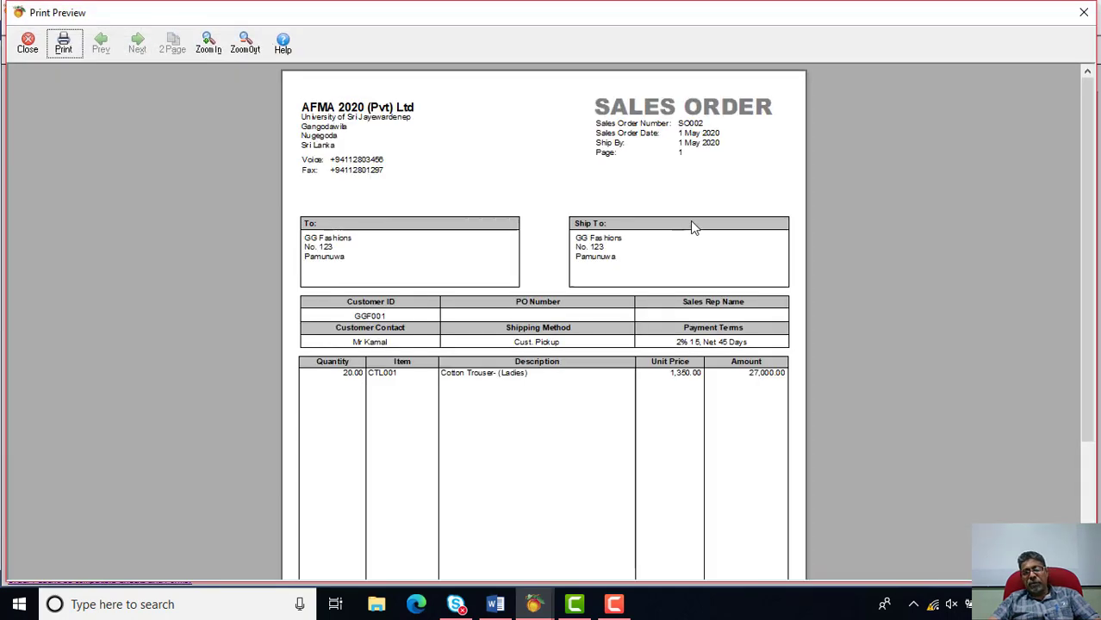
pyautogui.scroll(-3, 692, 224)
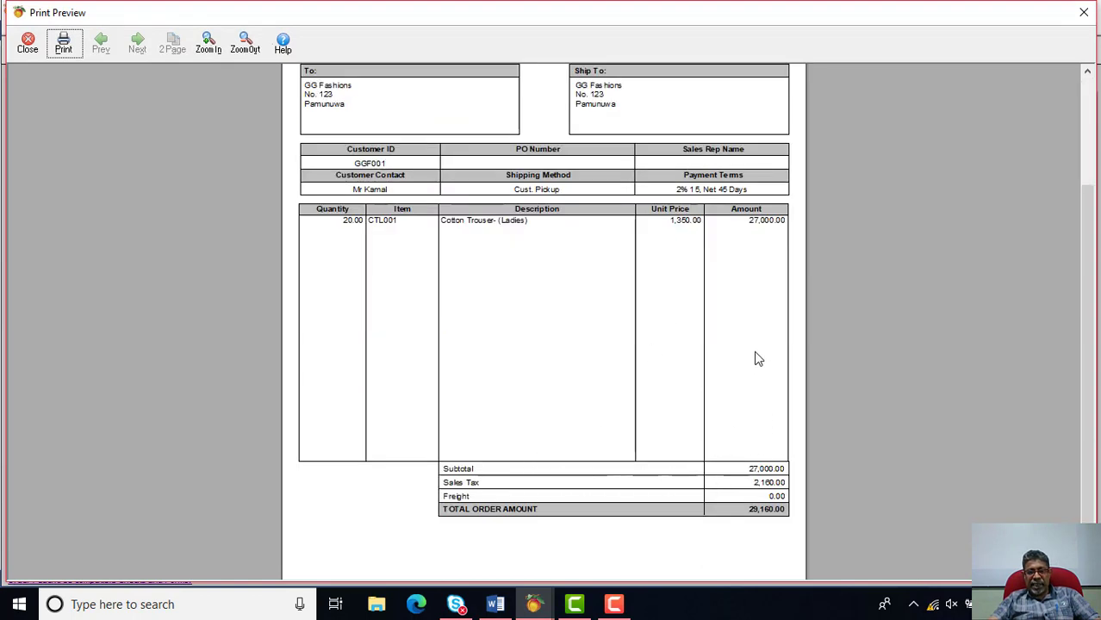
pyautogui.scroll(3, 747, 328)
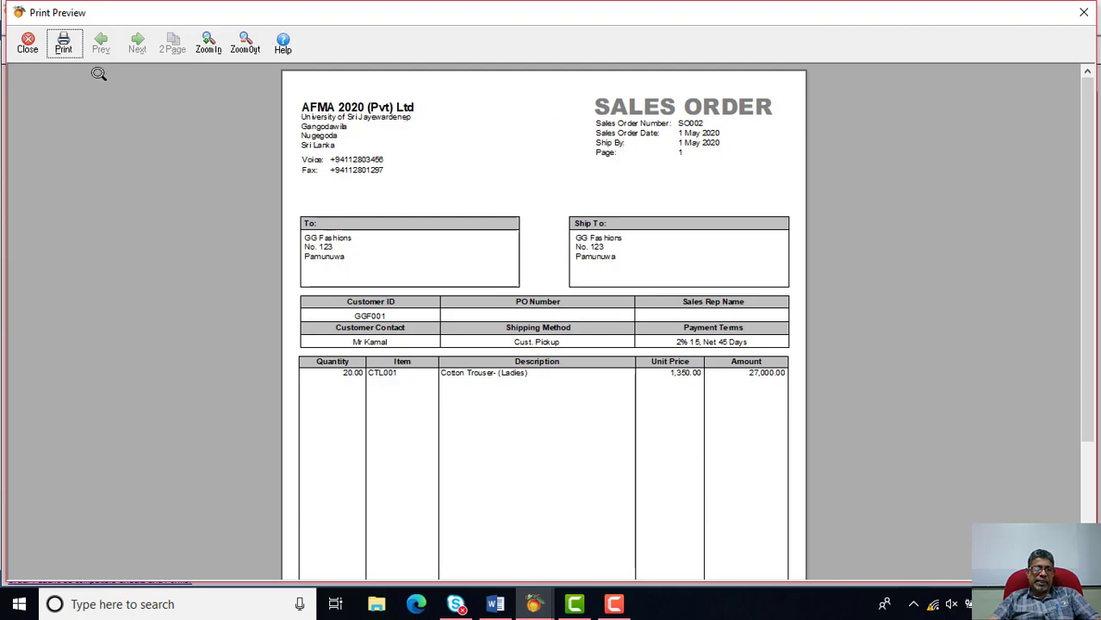
# Close the print preview and the GG Fashions sales order without saving the order.
pyautogui.click(29, 45)
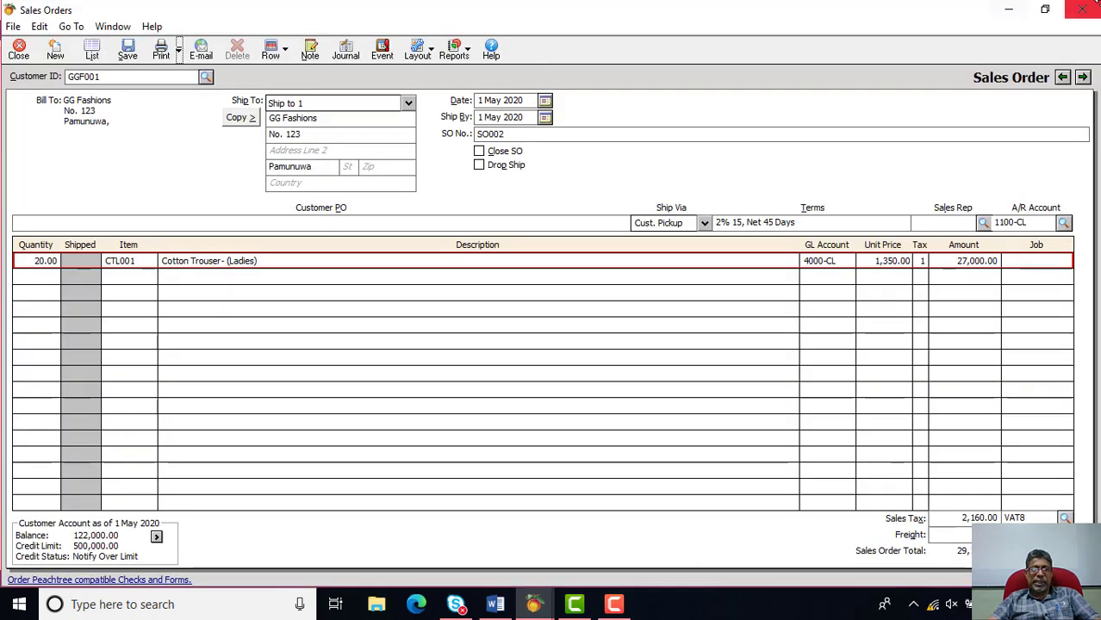
pyautogui.click(1086, 10)
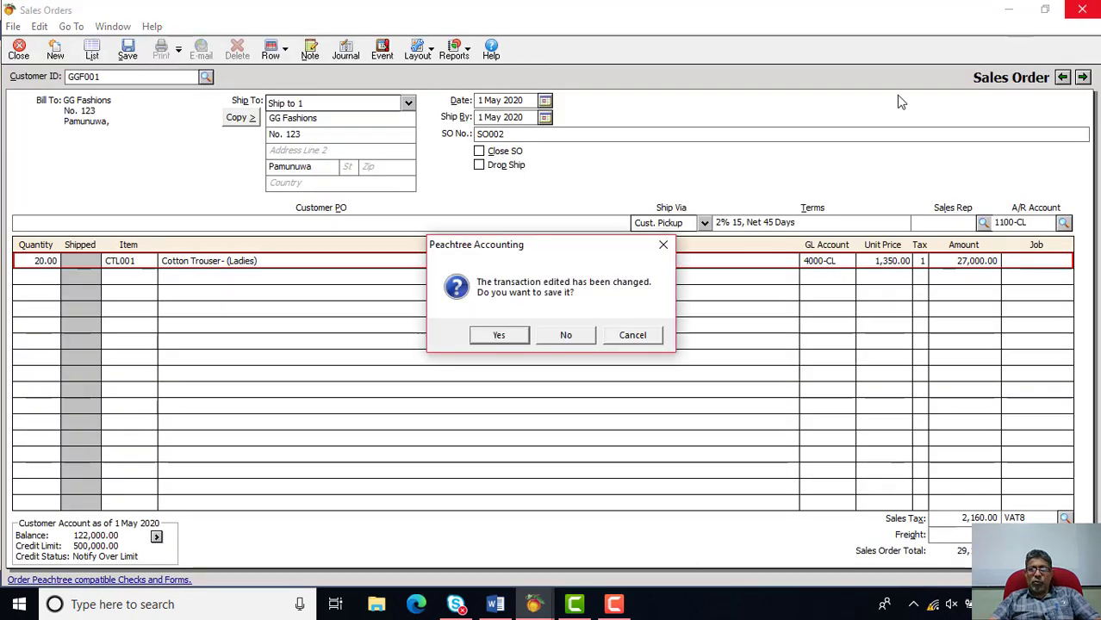
pyautogui.click(568, 335)
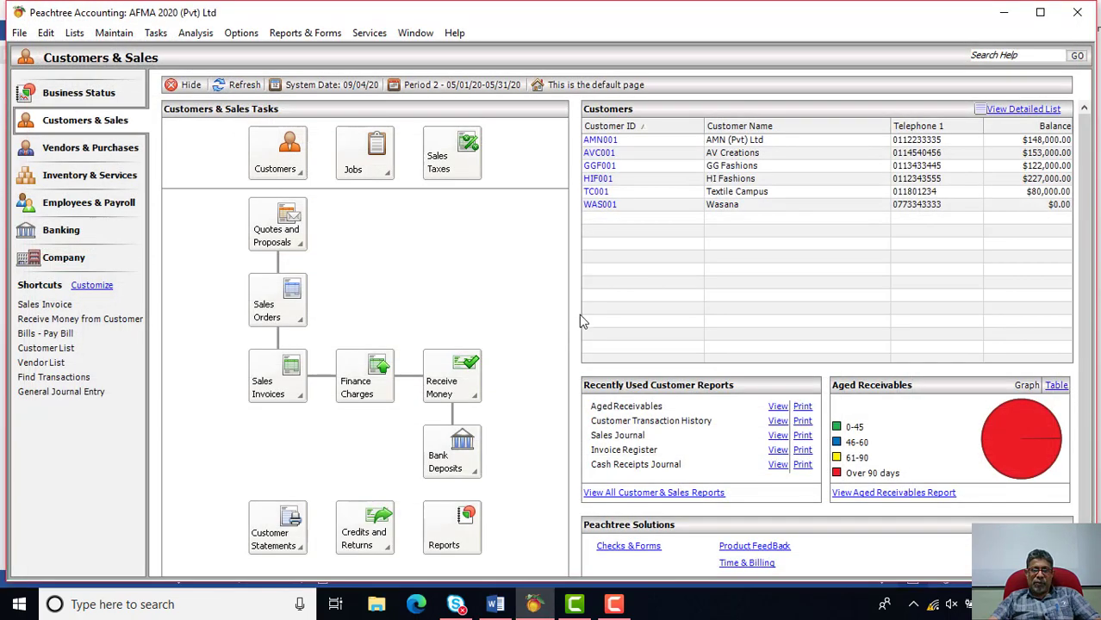
# Switch to the Word chapter document and read the table of sales orders to record under Activity 10.3.
pyautogui.click(496, 605)
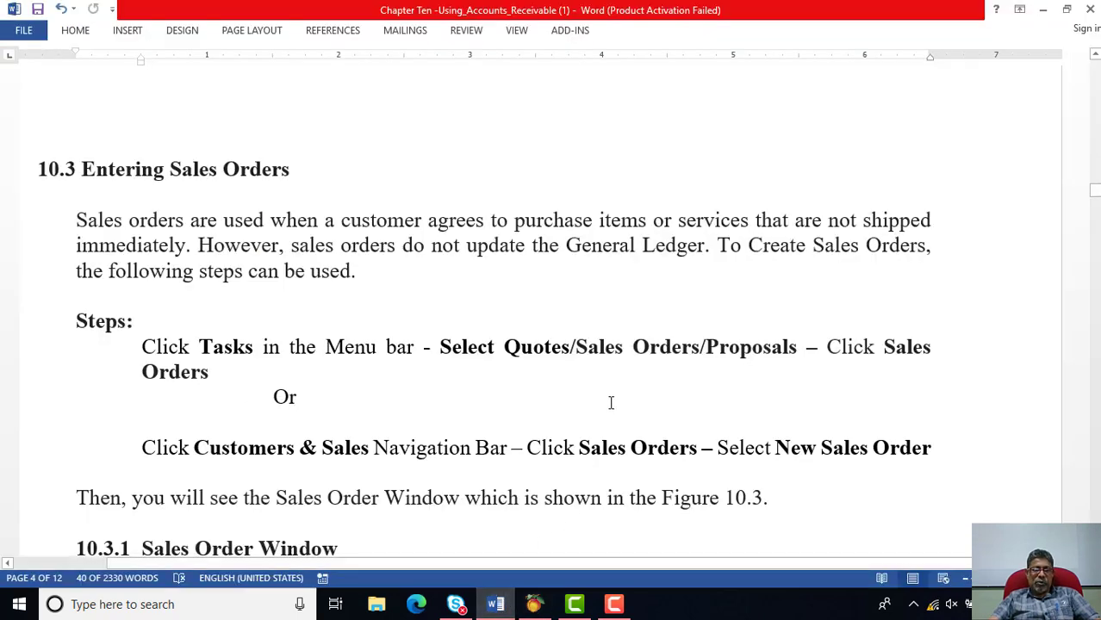
pyautogui.scroll(-4, 611, 403)
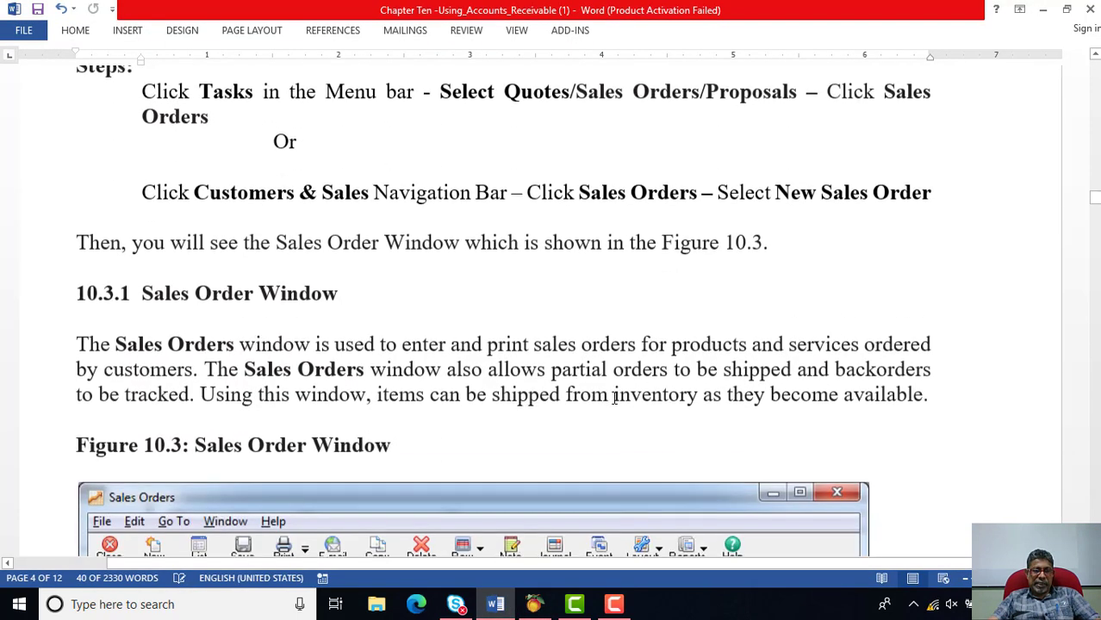
pyautogui.scroll(-12, 616, 398)
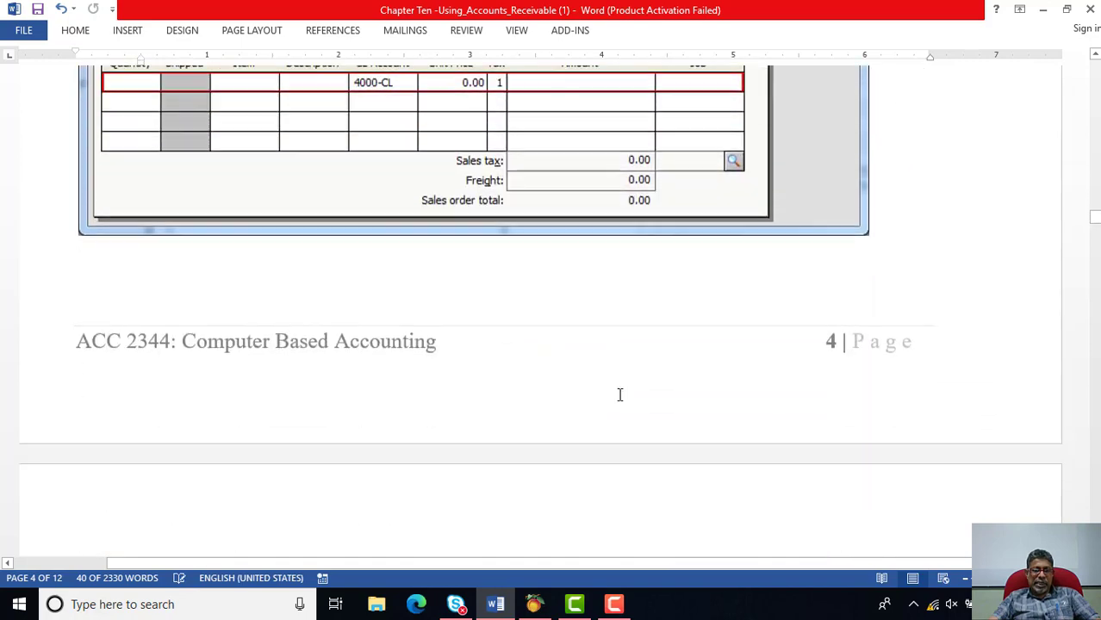
pyautogui.scroll(-5, 620, 394)
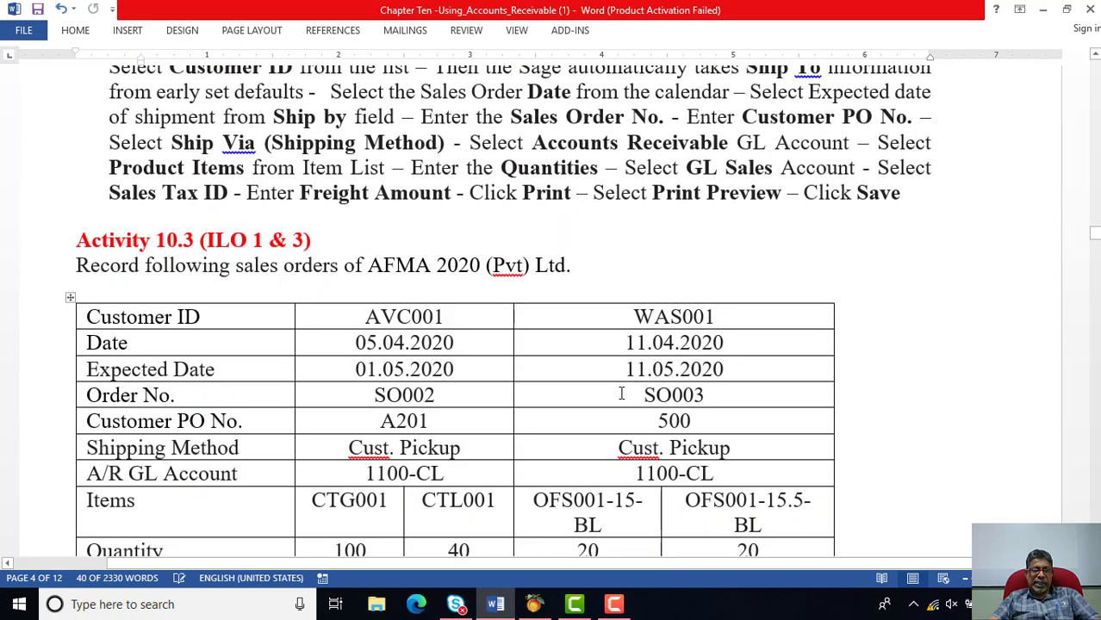
pyautogui.scroll(-1, 620, 394)
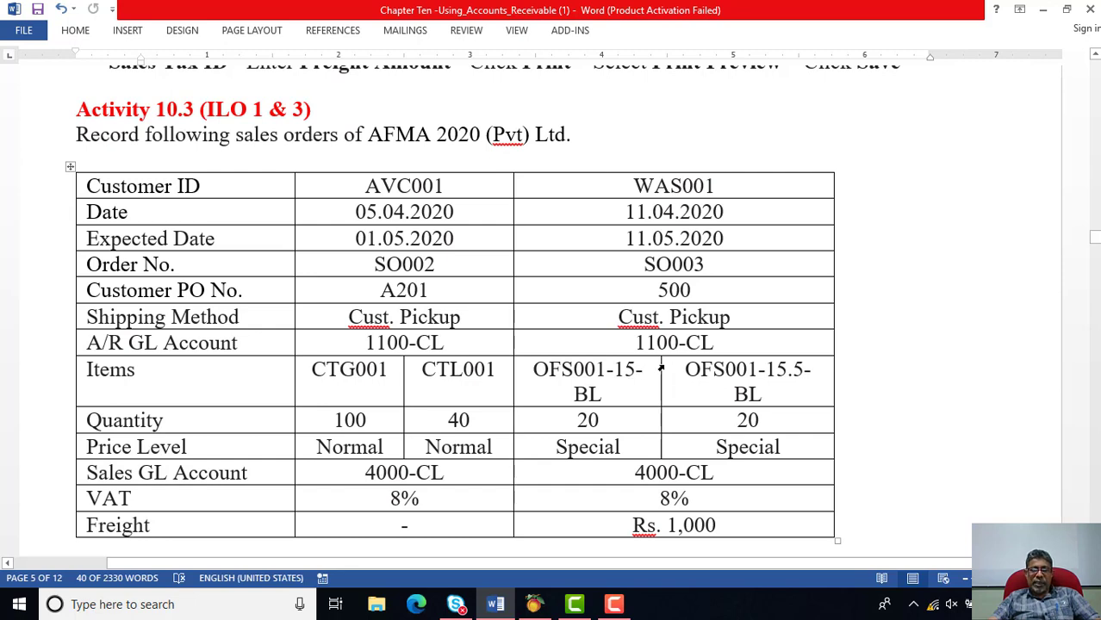
pyautogui.scroll(-2, 663, 365)
pyautogui.scroll(1, 668, 360)
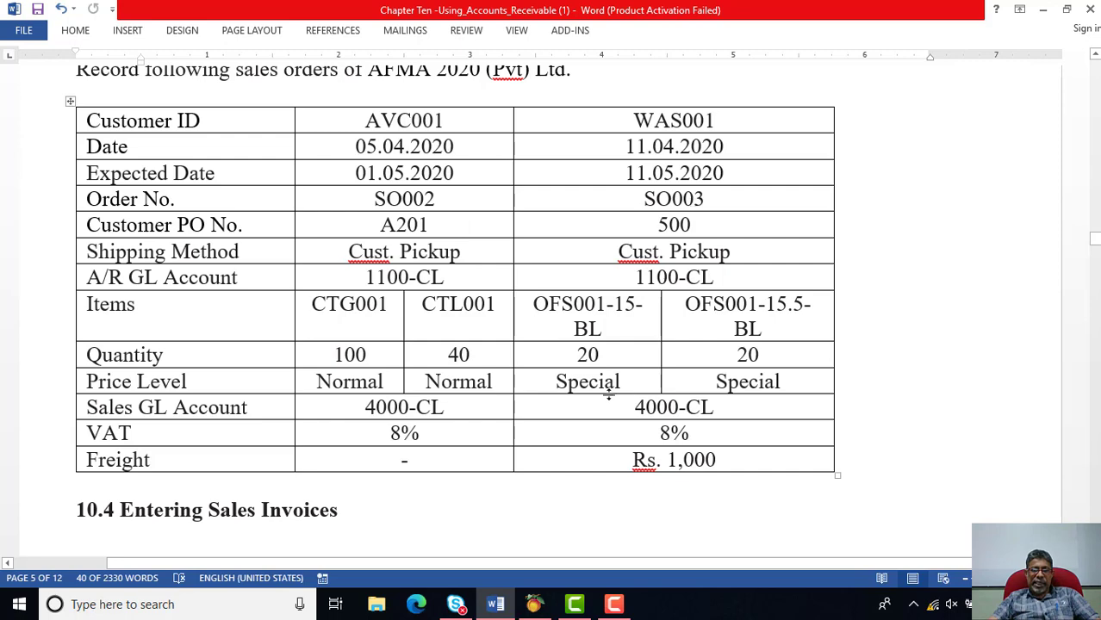
# Switch back to Peachtree Accounting and start a new sales order for the customer AV Creations.
pyautogui.click(534, 604)
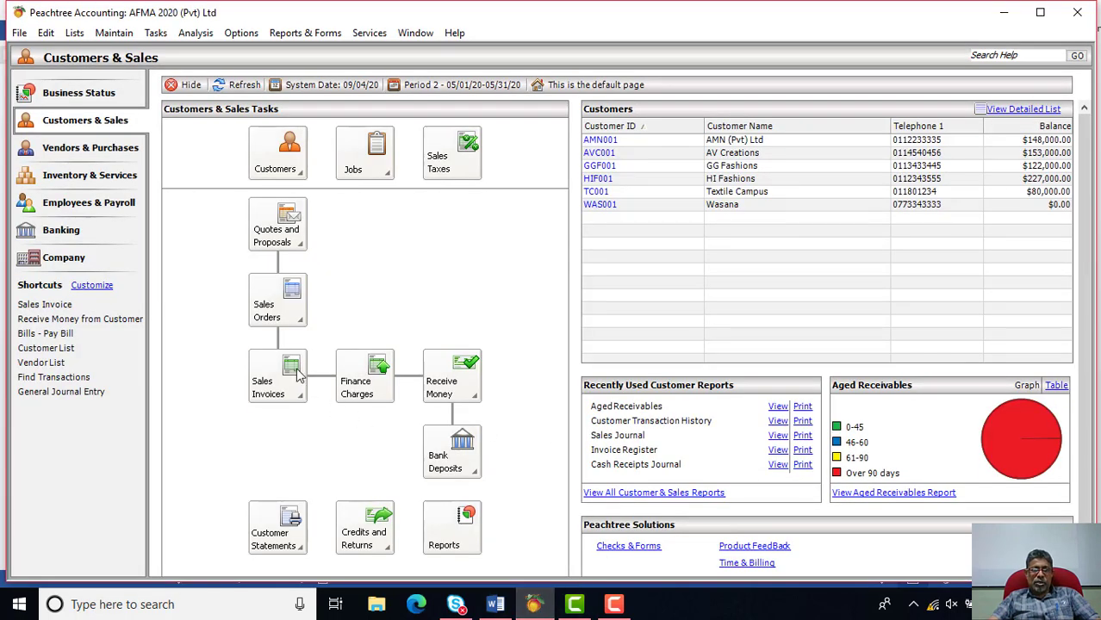
pyautogui.click(295, 324)
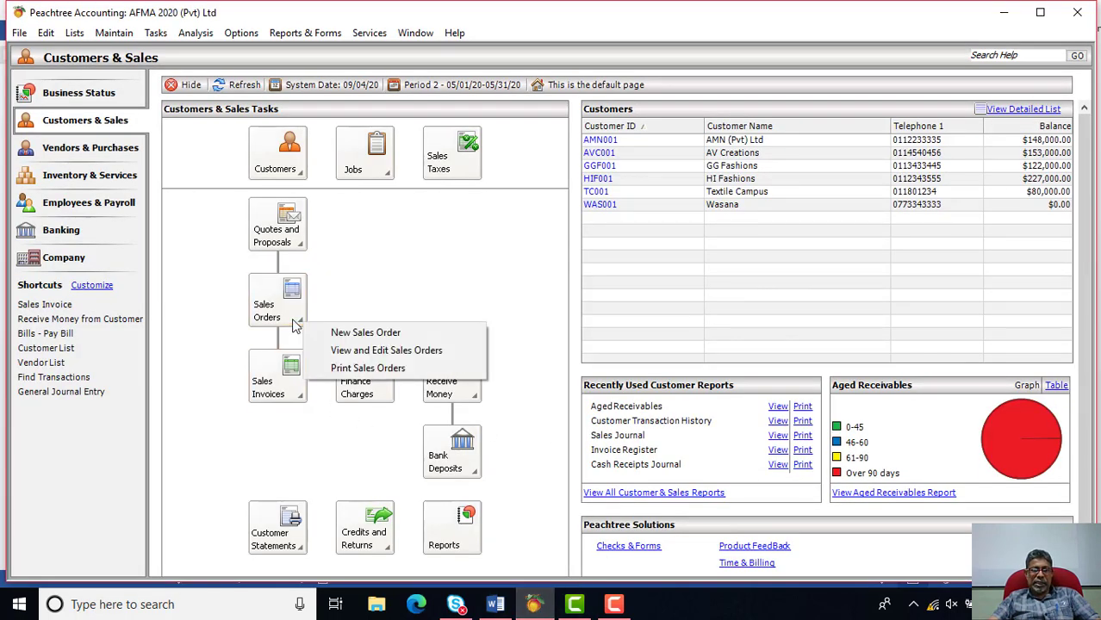
pyautogui.click(364, 333)
pyautogui.click(495, 604)
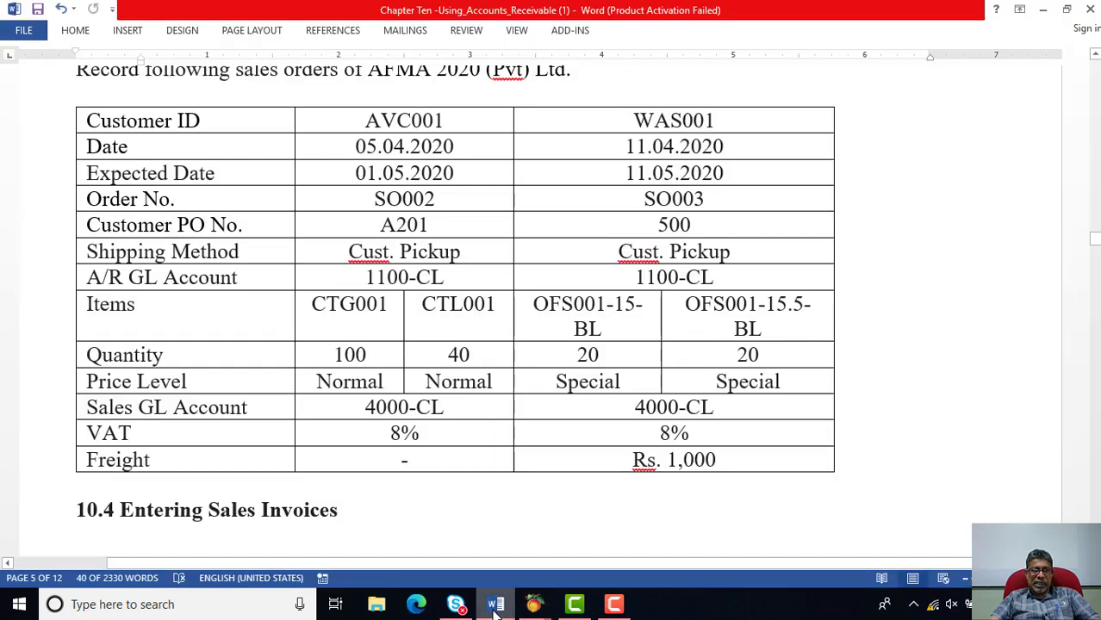
pyautogui.click(496, 604)
pyautogui.click(380, 142)
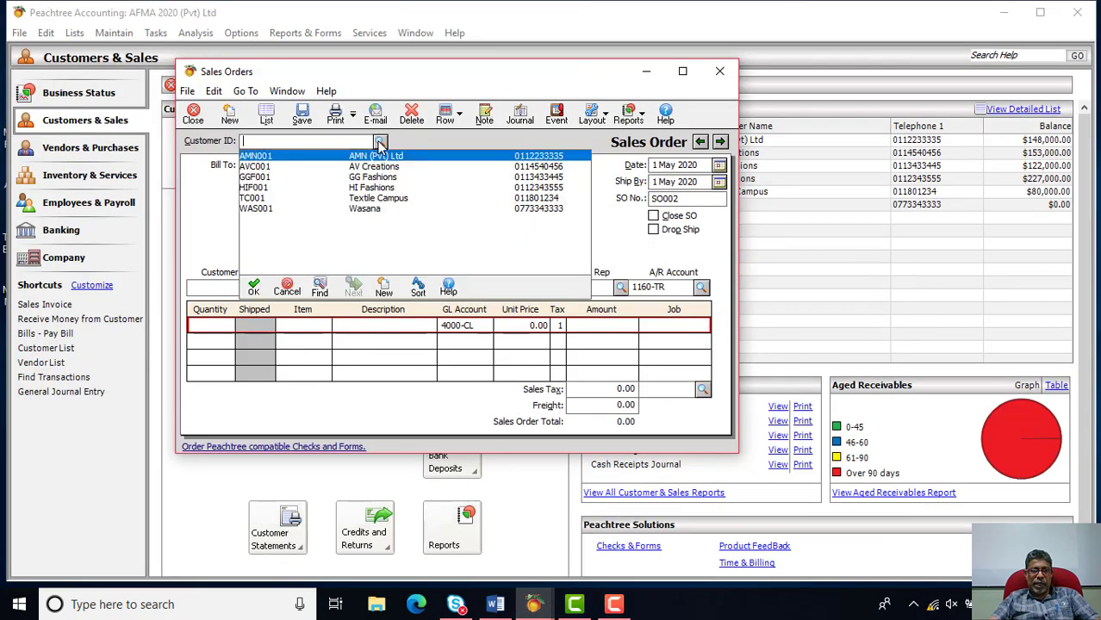
pyautogui.doubleClick(274, 167)
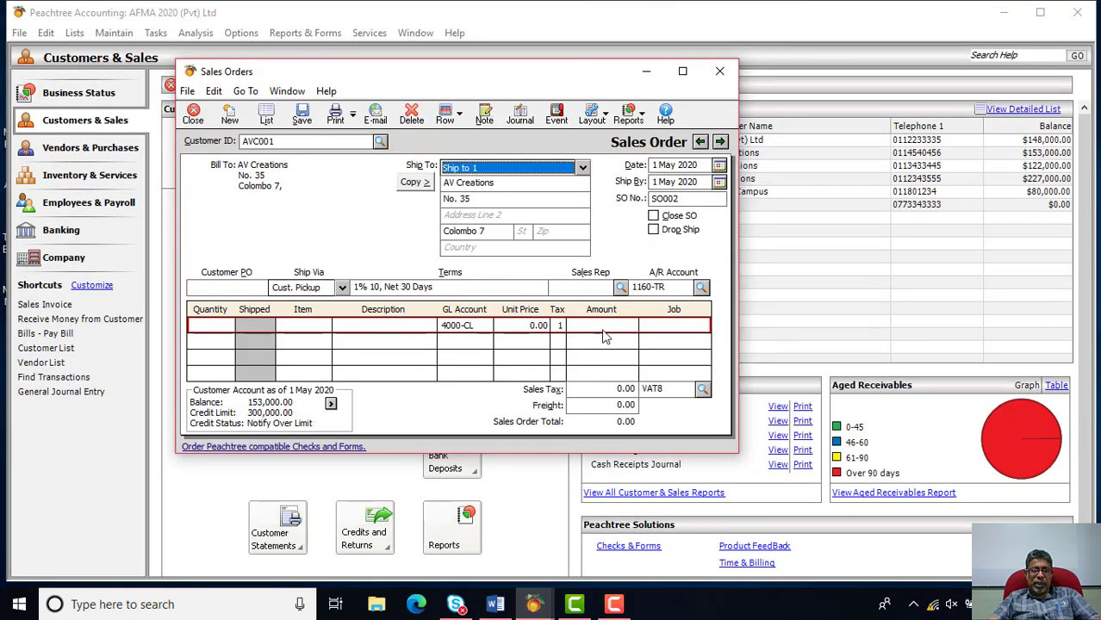
# Check the activity table in Word and set the AV Creations order date to 5 Apr 2020.
pyautogui.click(496, 604)
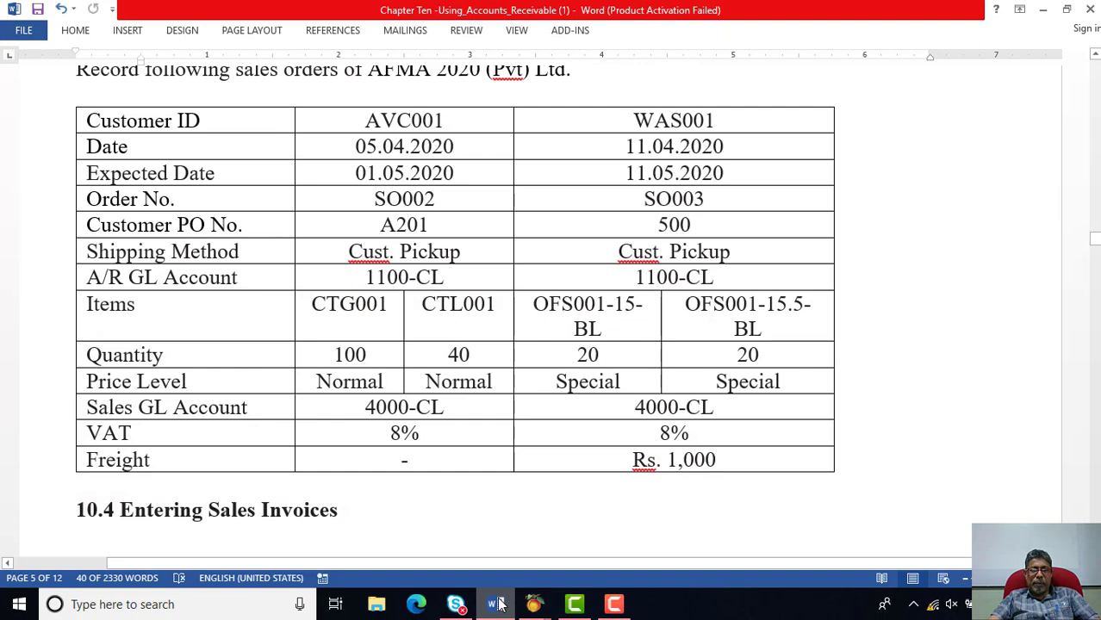
pyautogui.click(496, 604)
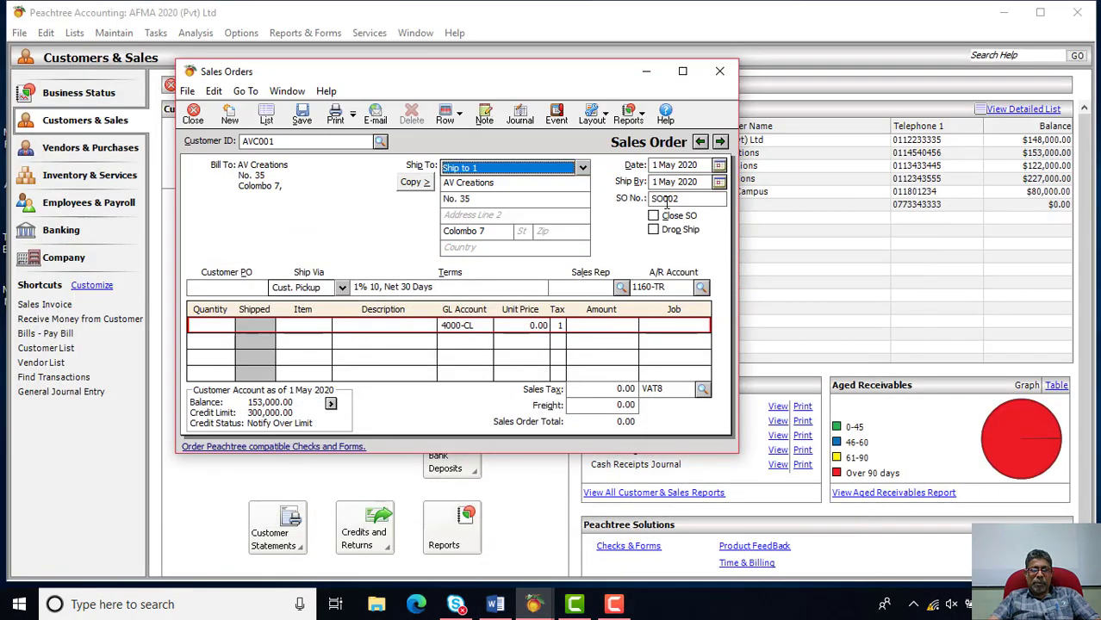
pyautogui.click(720, 164)
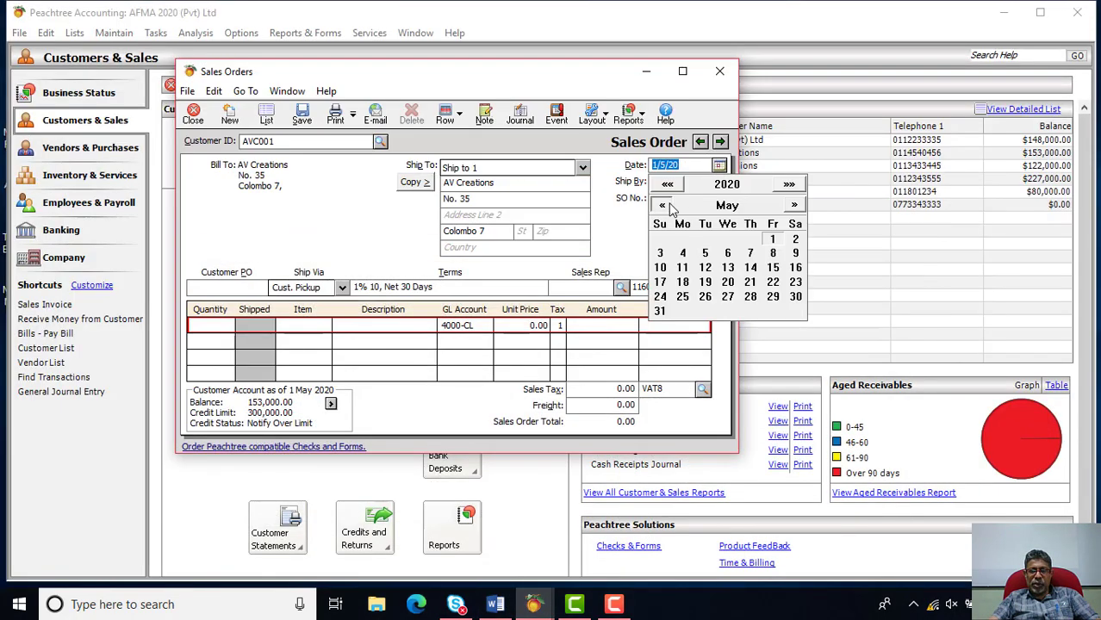
pyautogui.click(661, 204)
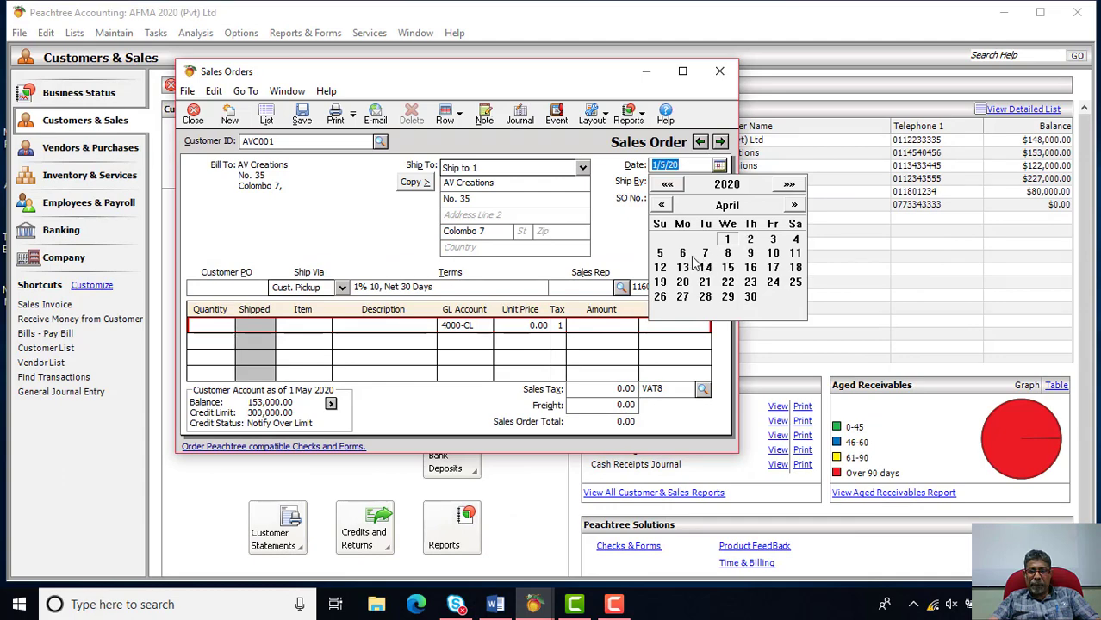
pyautogui.click(661, 256)
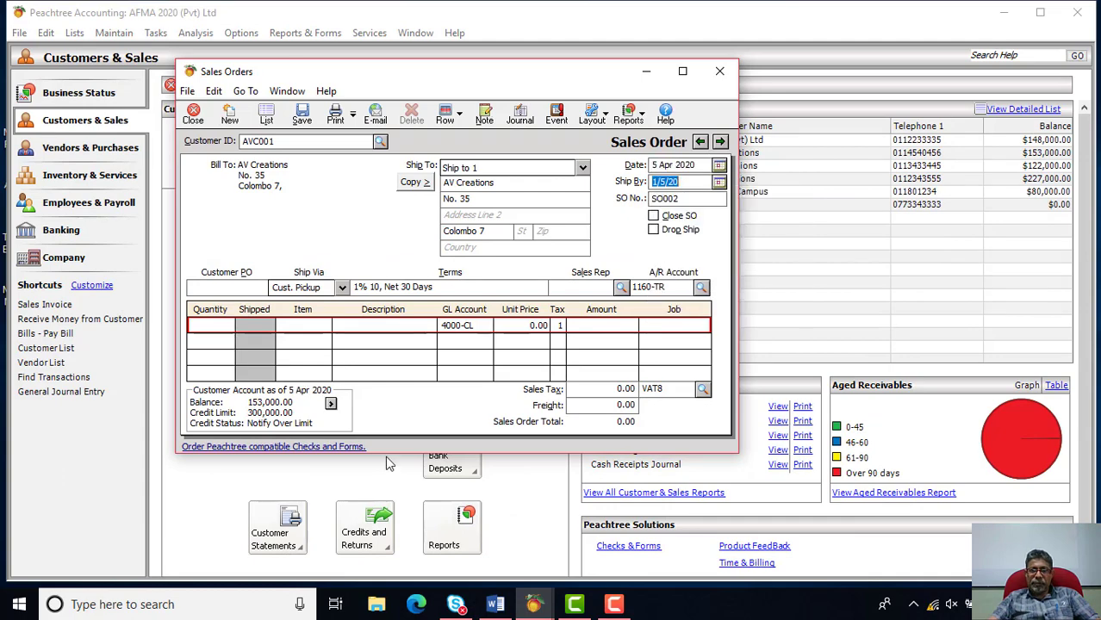
# Check the expected date in the Word table and set the order's Ship By date to 1 May 2020.
pyautogui.click(496, 604)
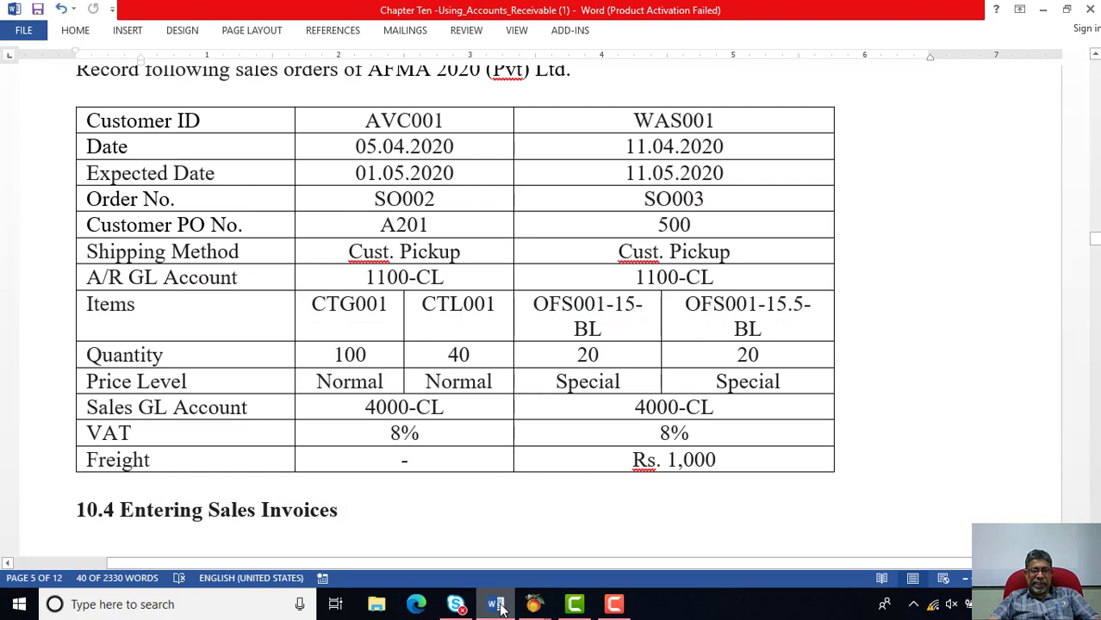
pyautogui.click(496, 604)
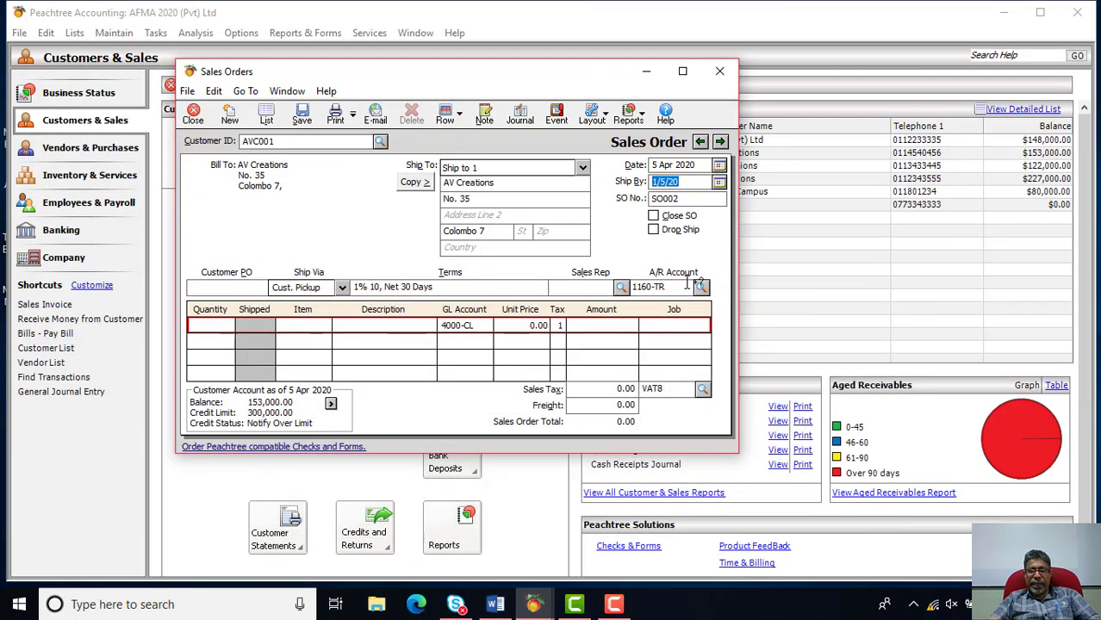
pyautogui.click(720, 183)
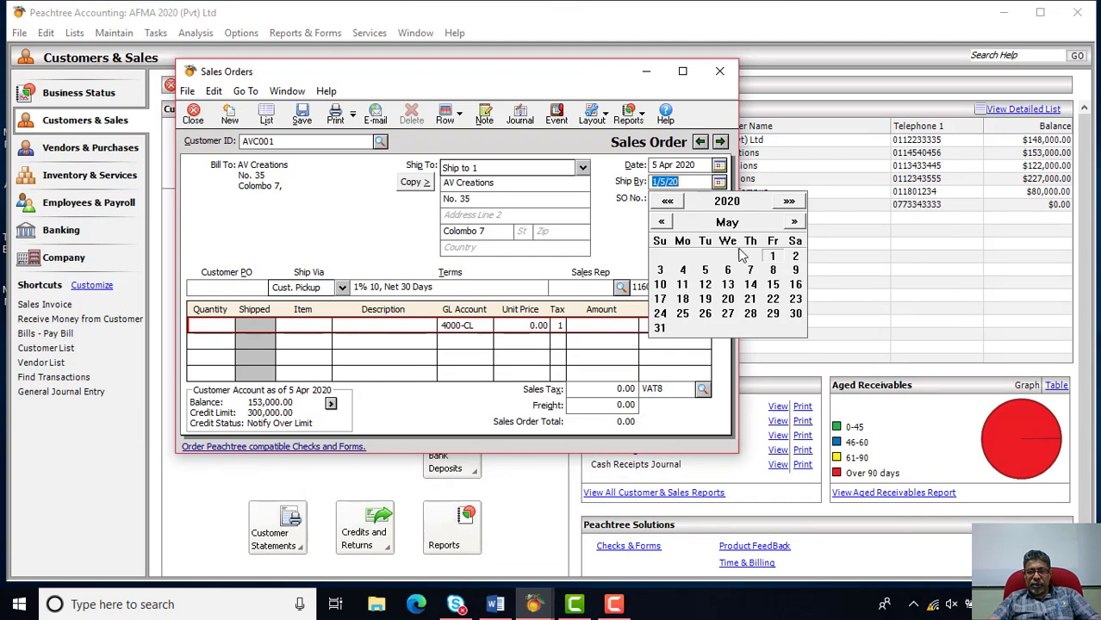
pyautogui.click(778, 258)
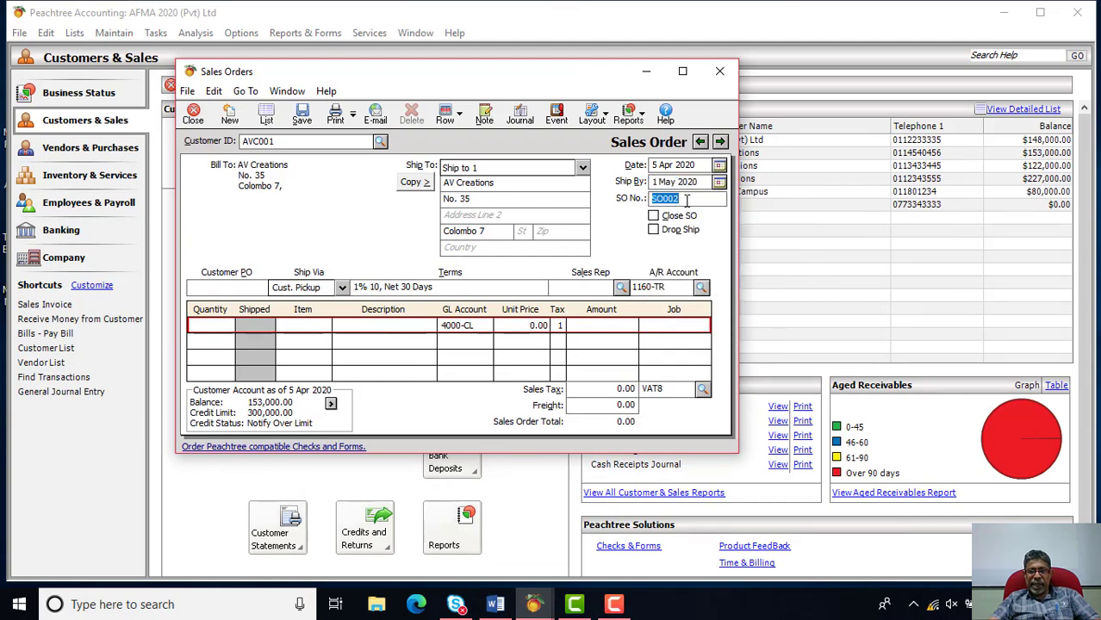
# Check the activity table in Word and enter the customer PO number on the AV Creations sales order.
pyautogui.click(496, 605)
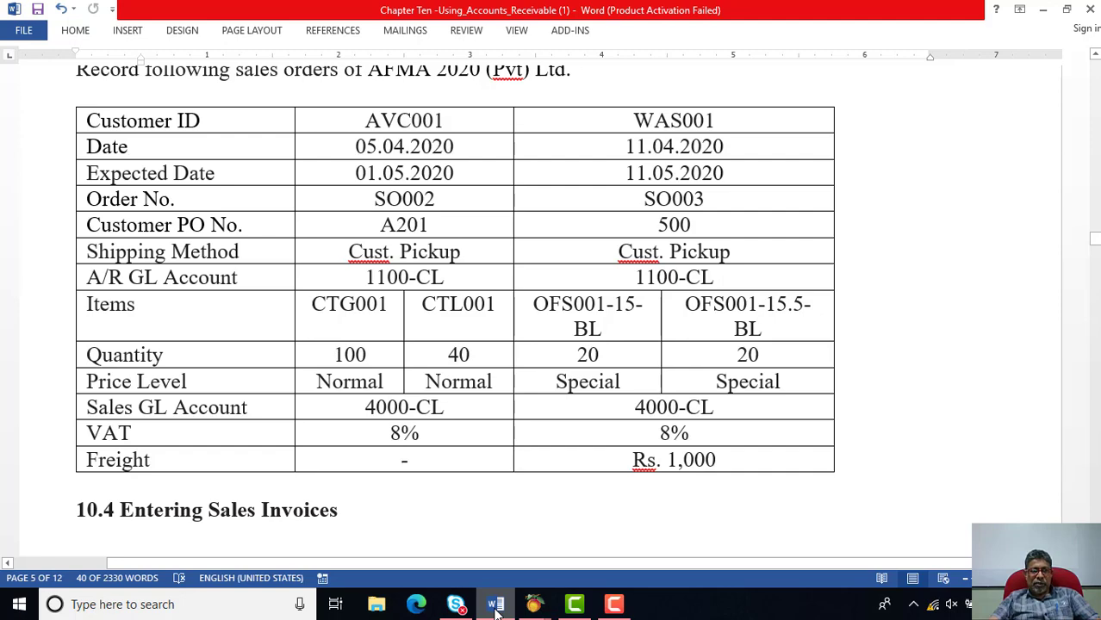
pyautogui.click(534, 606)
pyautogui.click(224, 287)
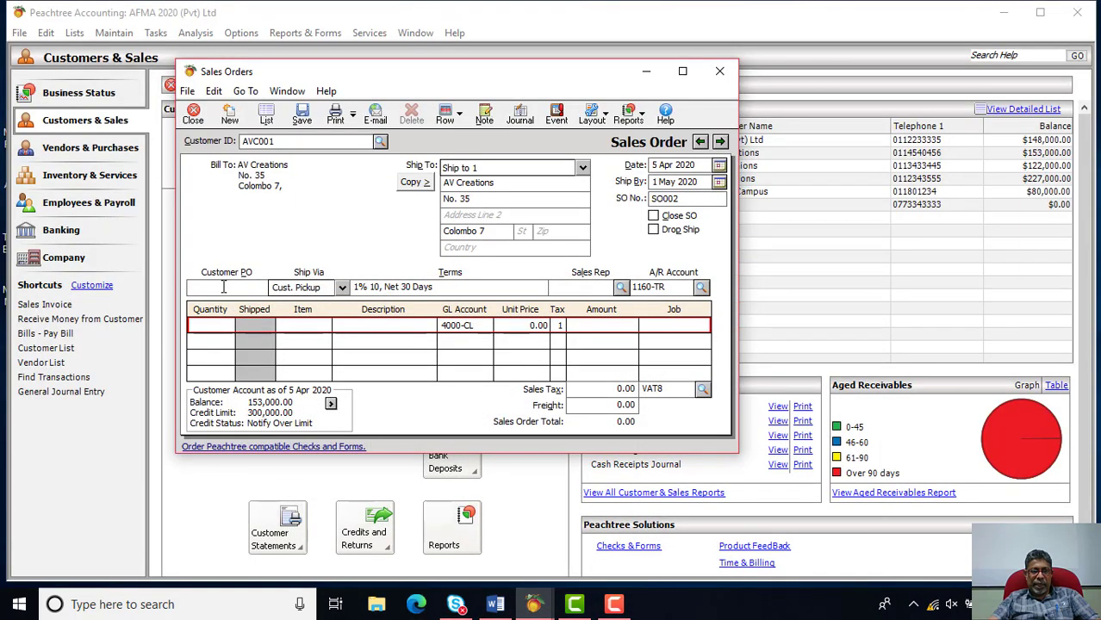
pyautogui.write('a')
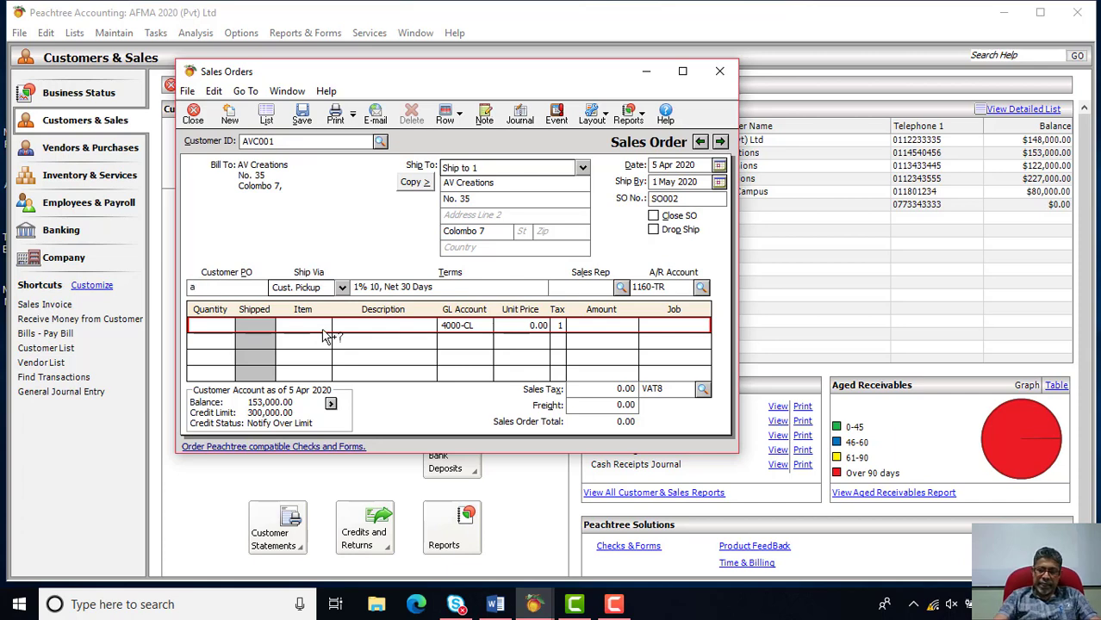
pyautogui.write('201')
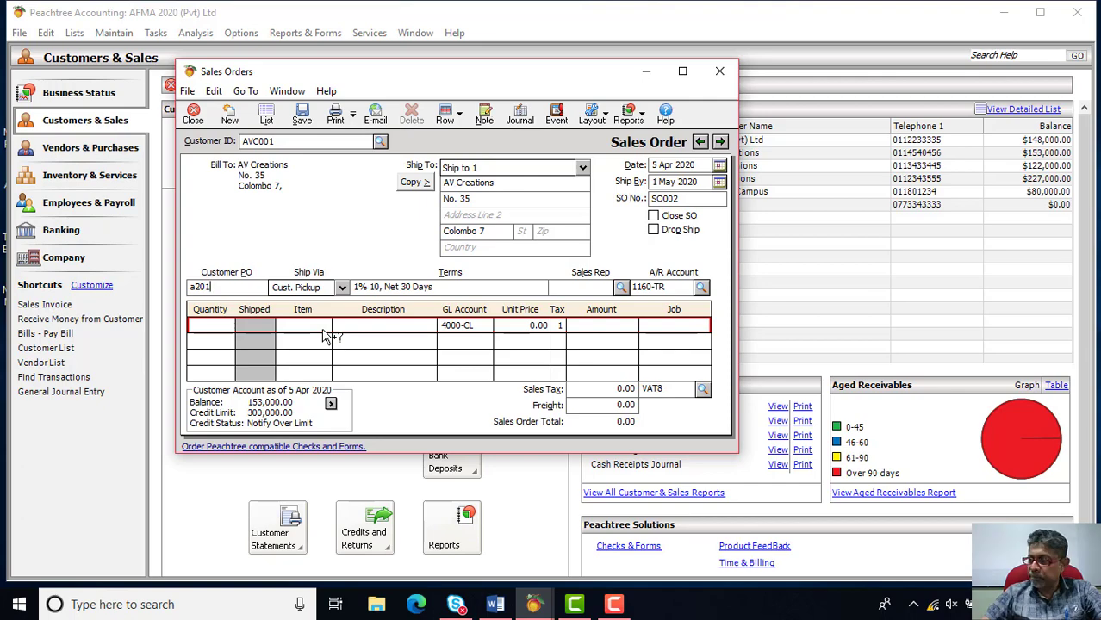
# Check the shipping method and A/R account in the Word table and set the order's A/R account to Trade Receivables, 1100-CL.
pyautogui.click(495, 604)
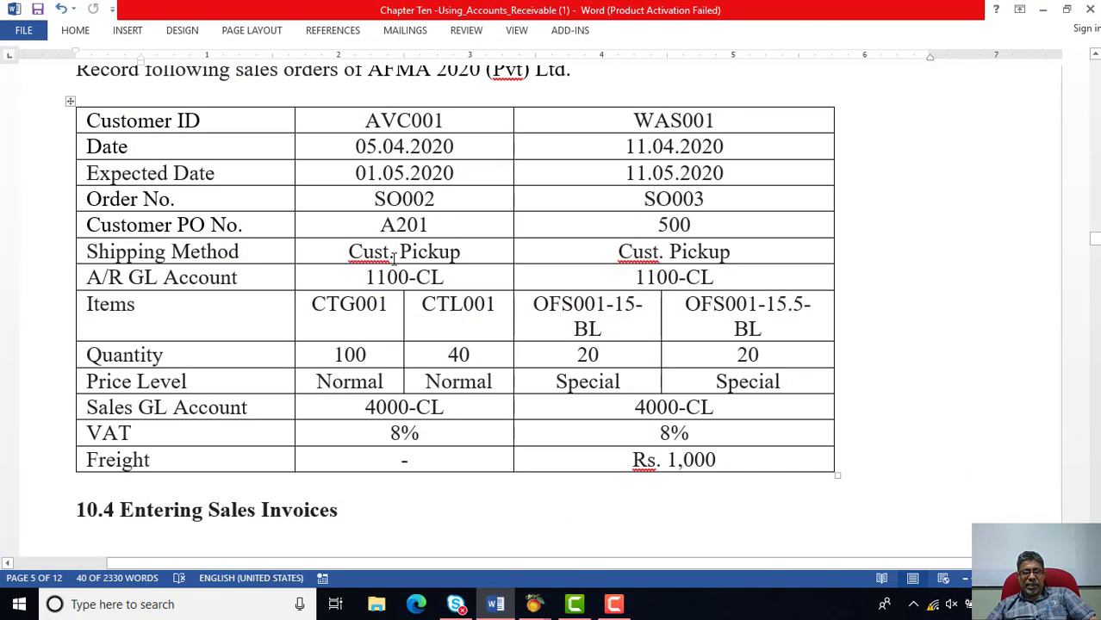
pyautogui.click(495, 604)
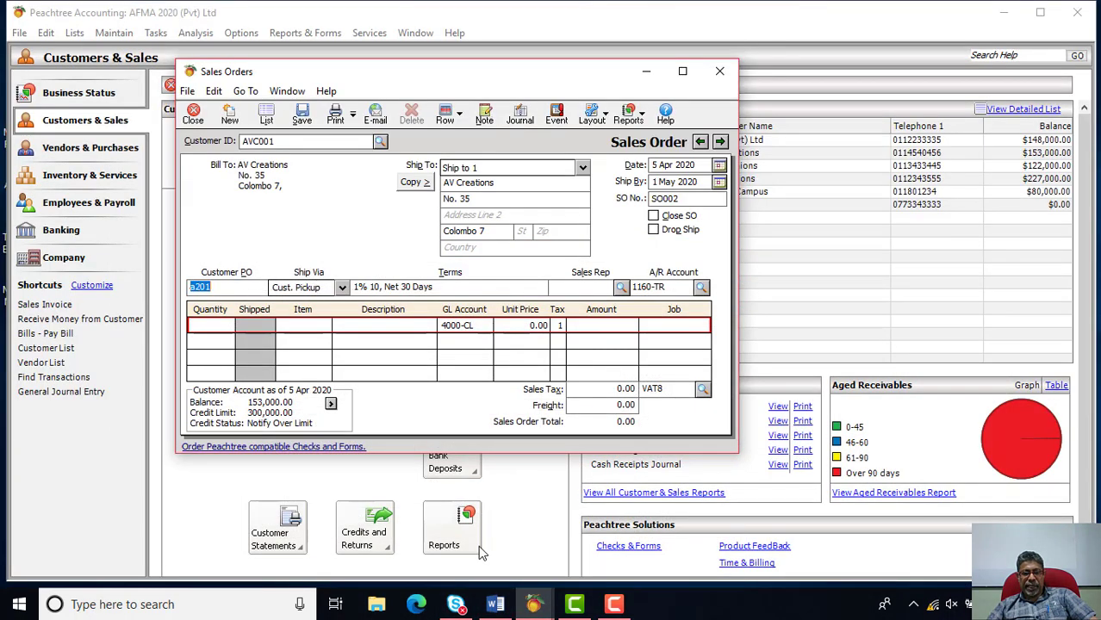
pyautogui.click(496, 604)
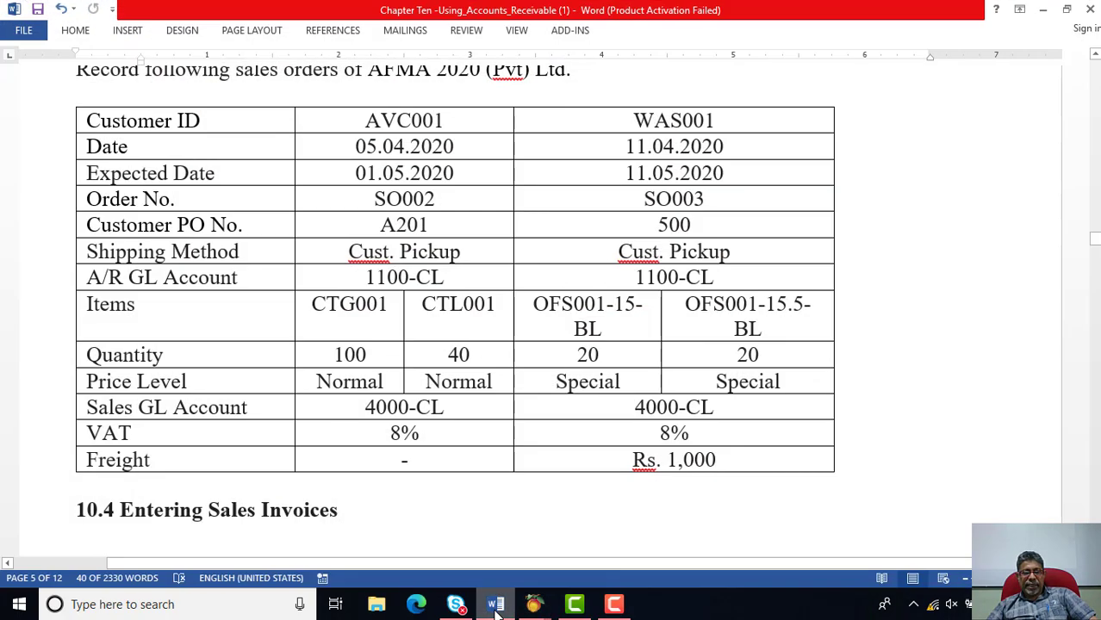
pyautogui.click(496, 604)
pyautogui.click(492, 607)
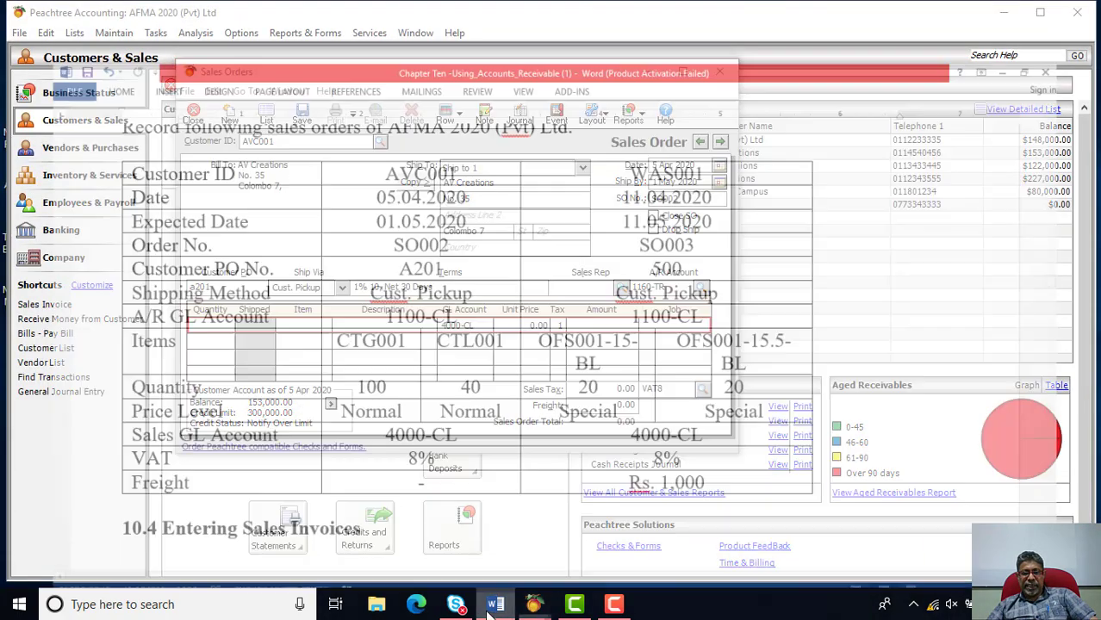
pyautogui.click(495, 604)
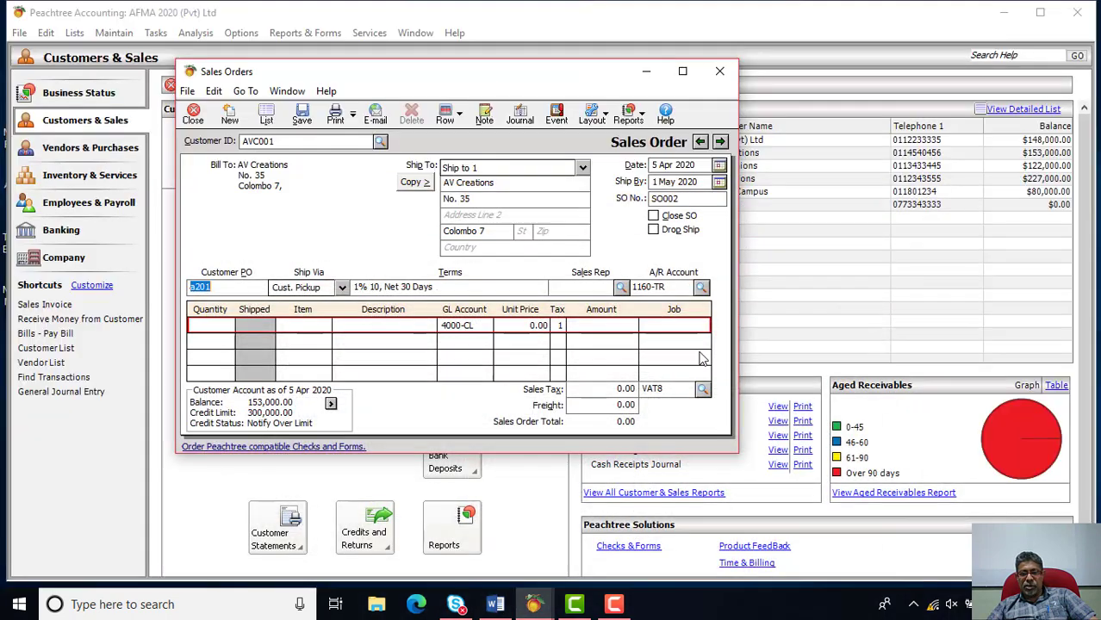
pyautogui.click(702, 289)
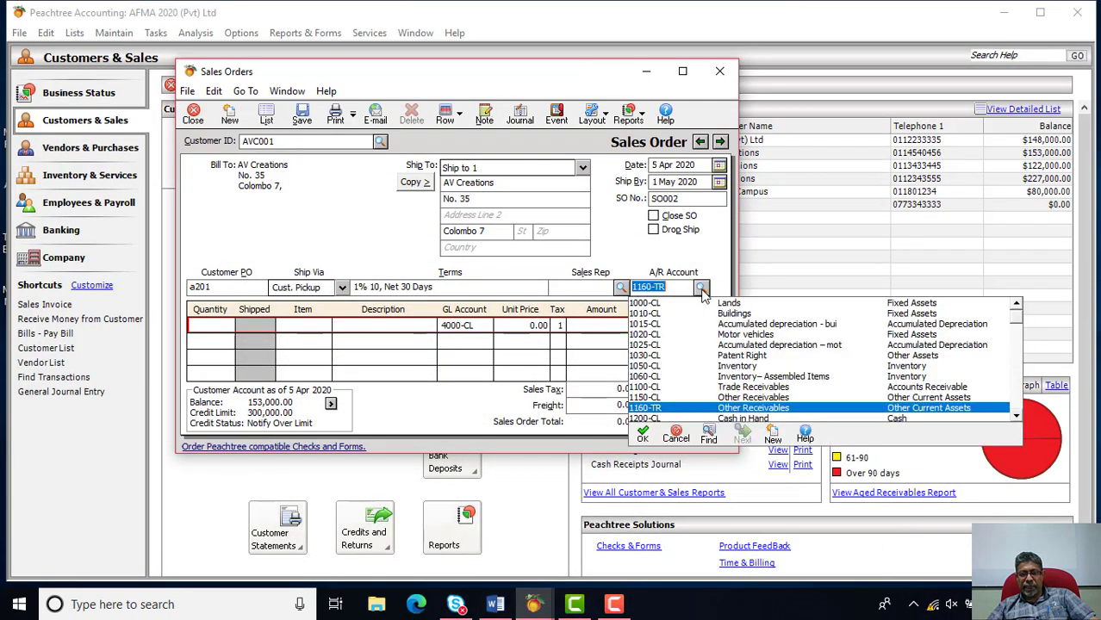
pyautogui.doubleClick(652, 388)
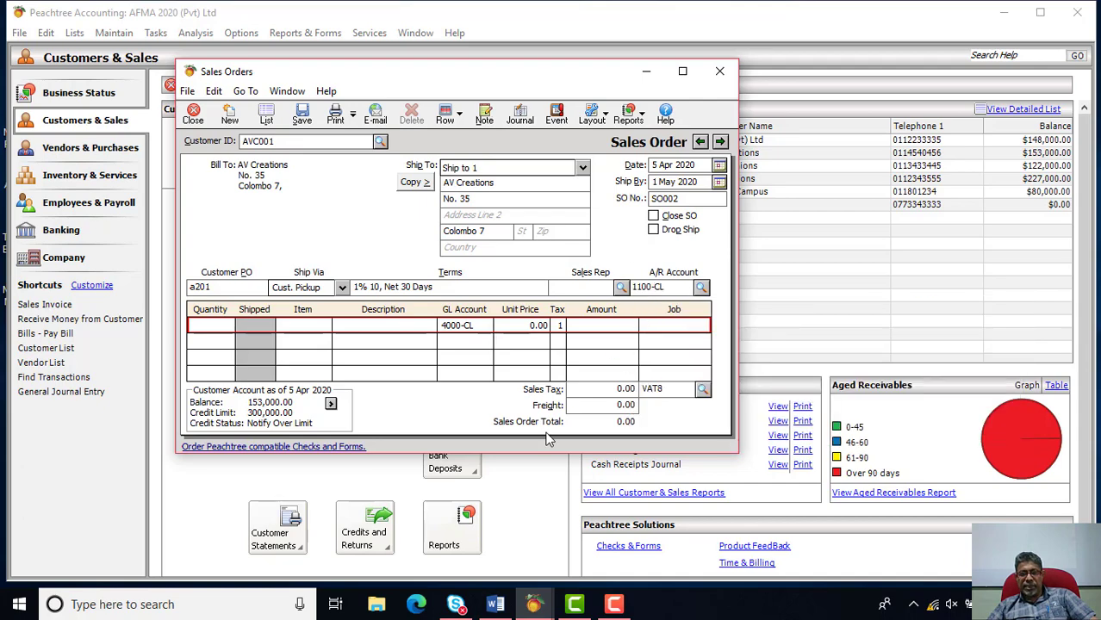
# Following the Word table, add item CTG001 to the order's first line with a quantity of 100.
pyautogui.click(495, 604)
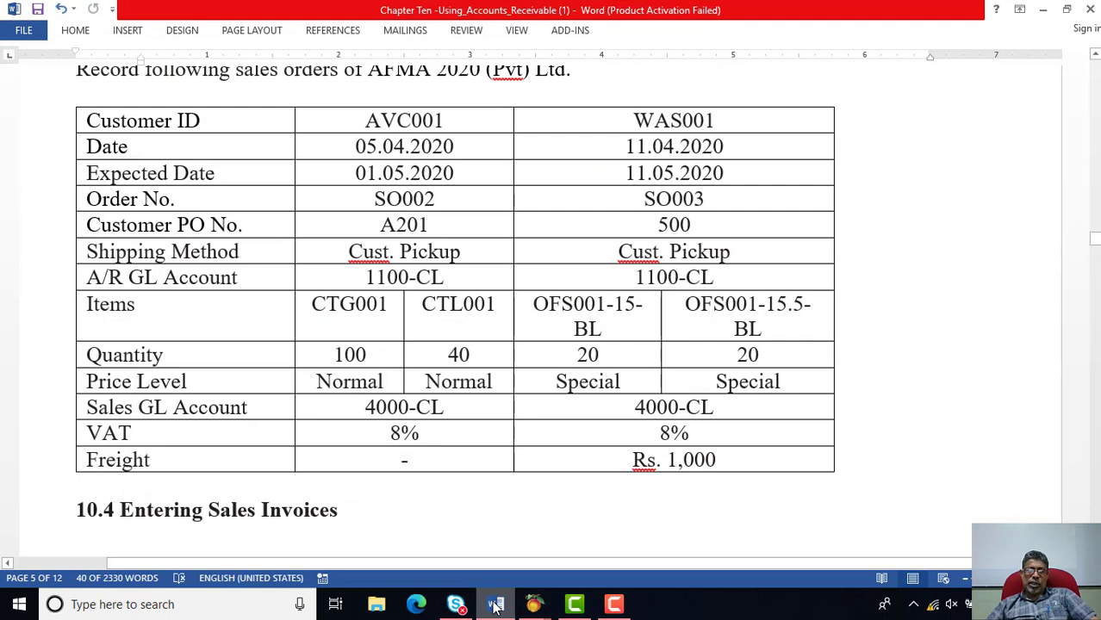
pyautogui.click(495, 603)
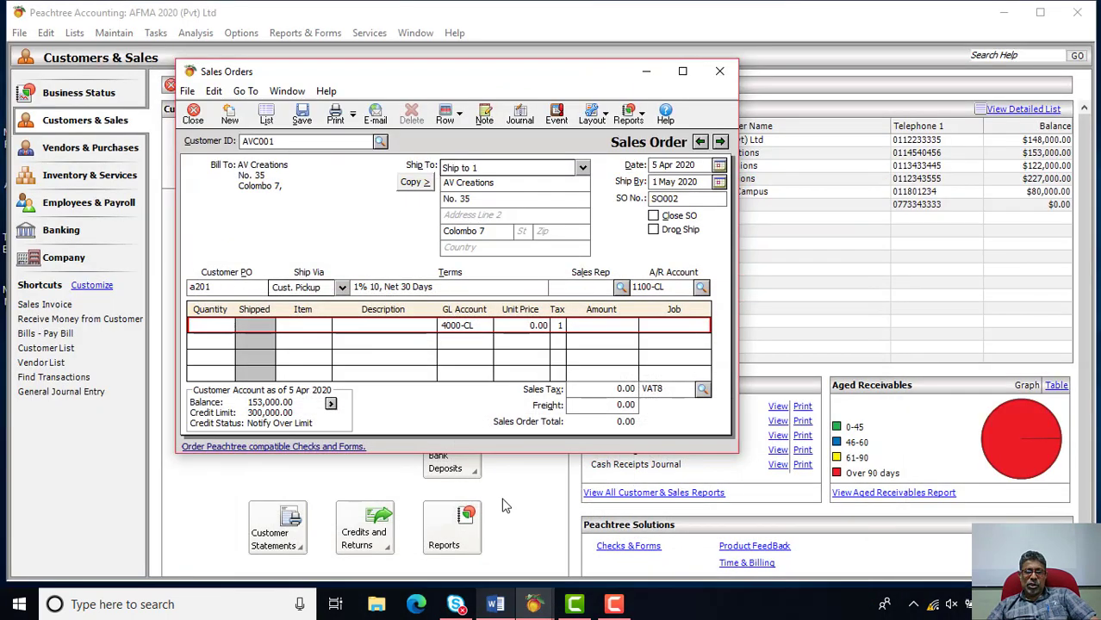
pyautogui.click(312, 326)
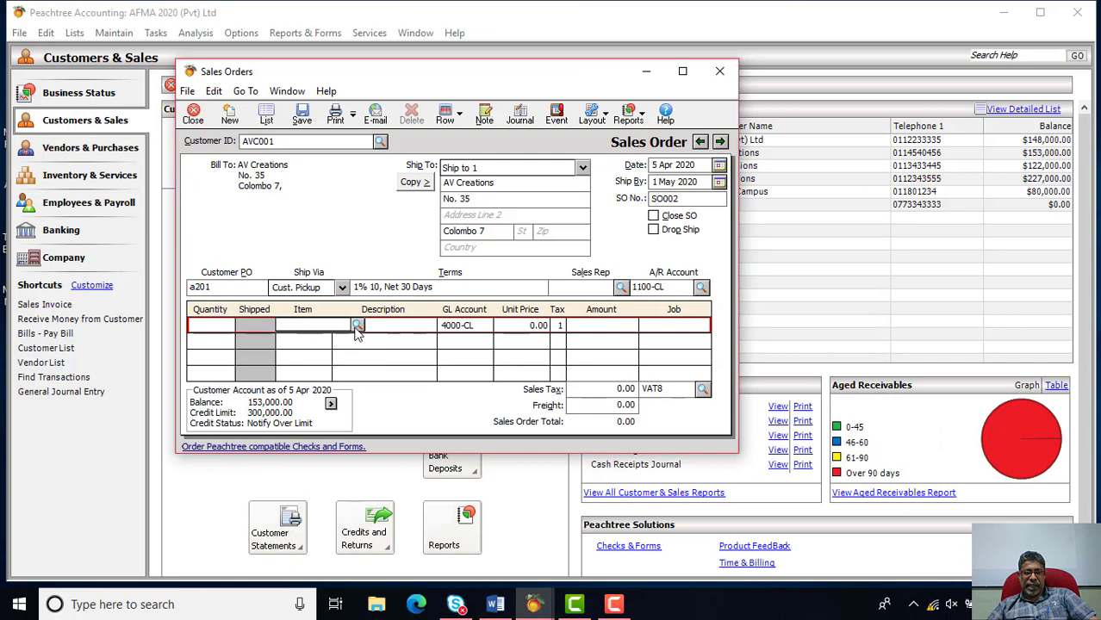
pyautogui.click(356, 325)
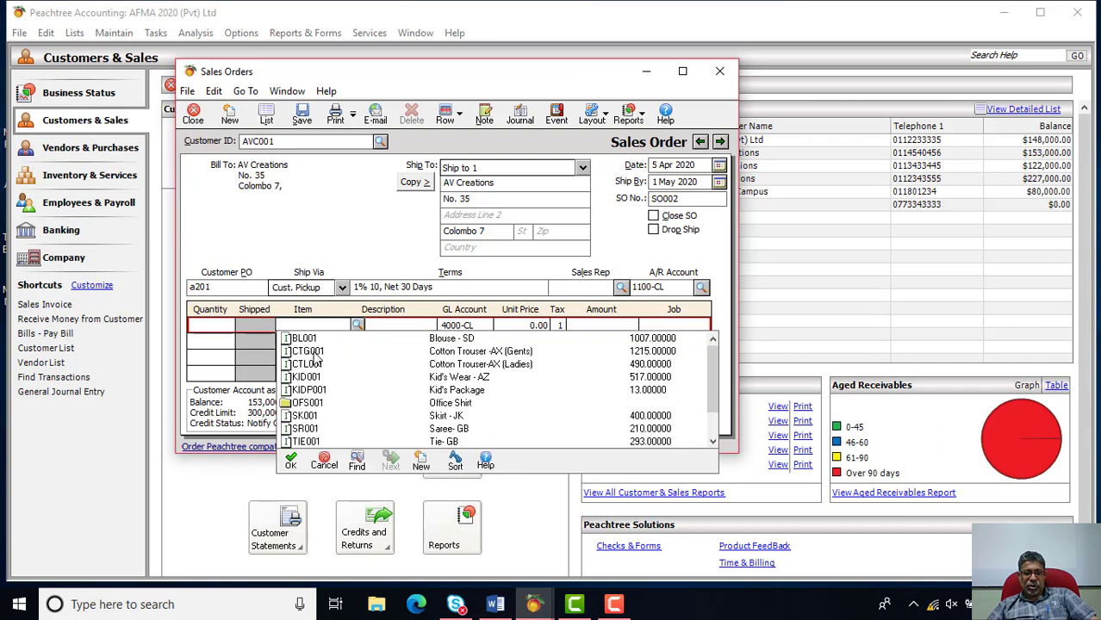
pyautogui.doubleClick(315, 352)
pyautogui.click(227, 330)
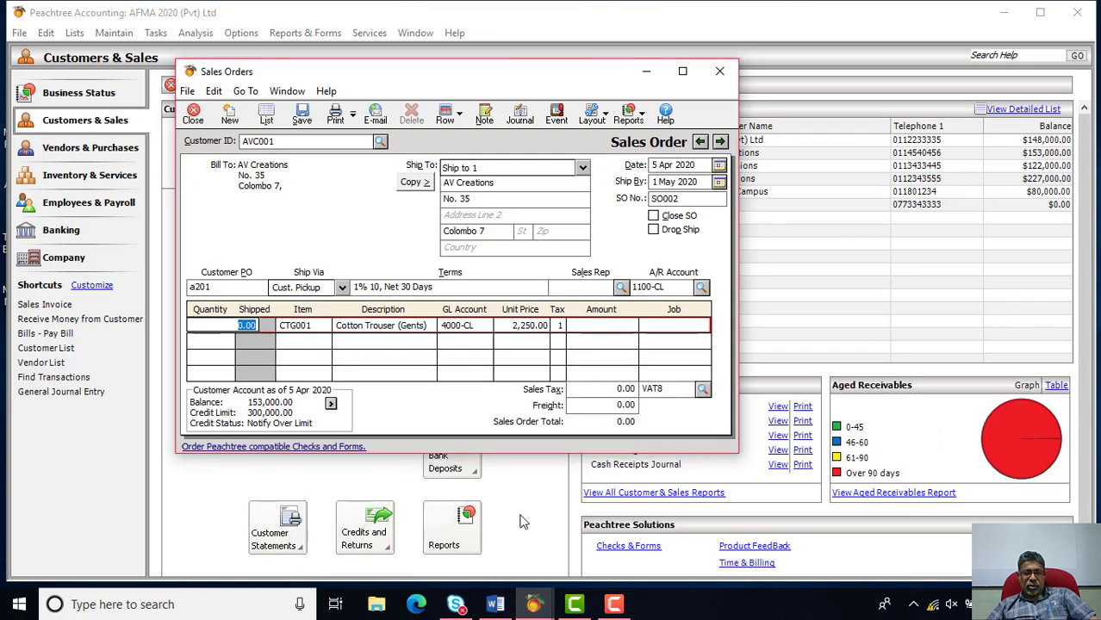
pyautogui.click(496, 604)
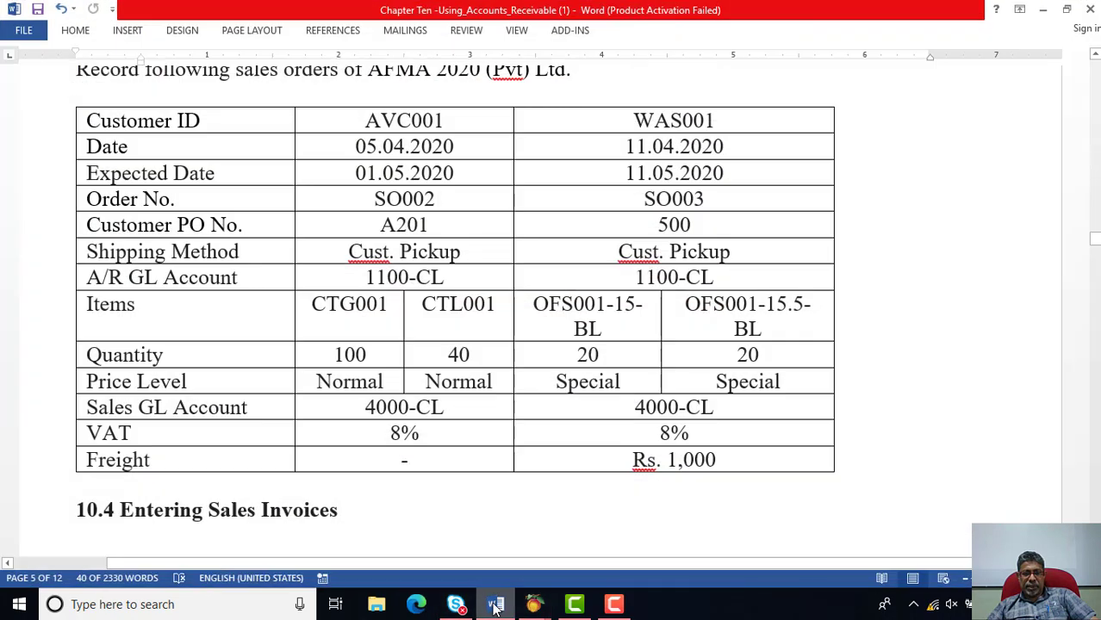
pyautogui.click(495, 604)
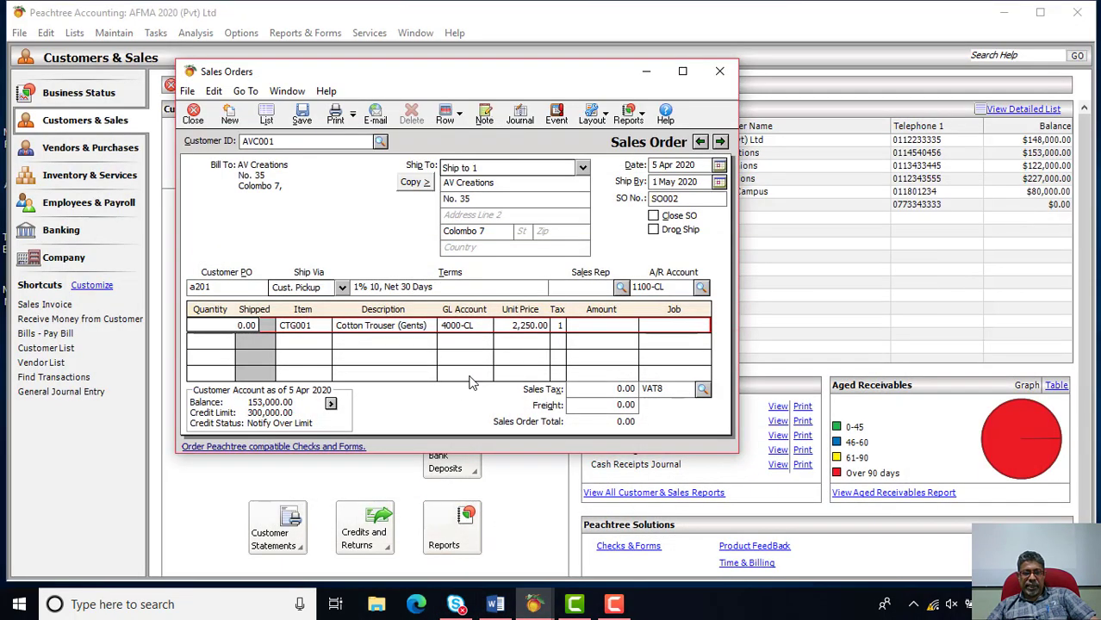
pyautogui.press('Tab')
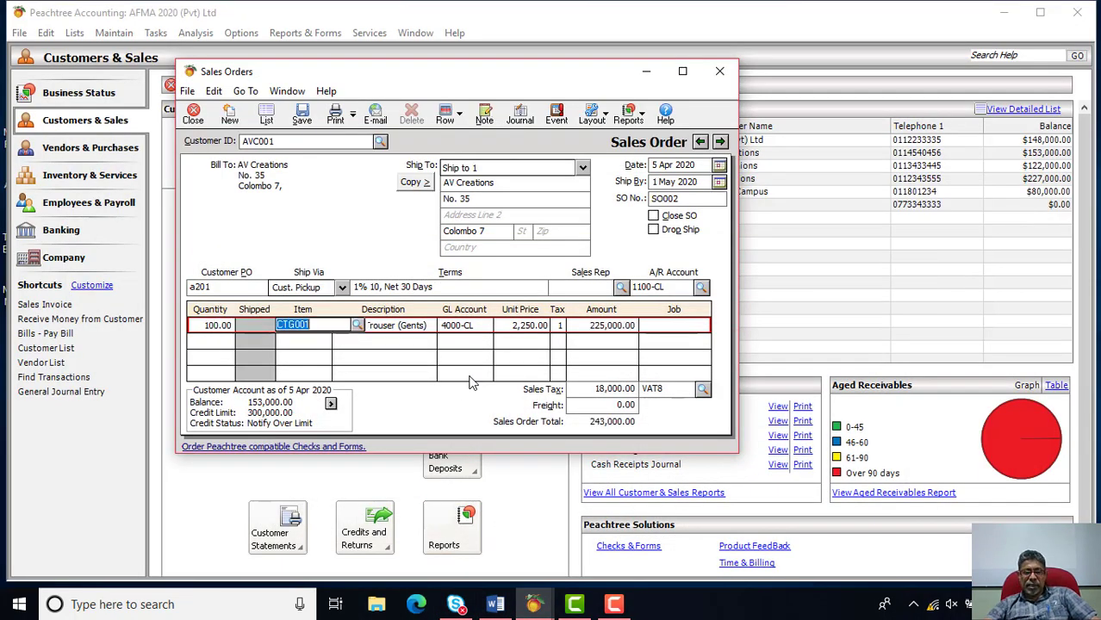
# Check the price level in the Word table and choose the Normal unit price for the CTG001 line.
pyautogui.click(495, 604)
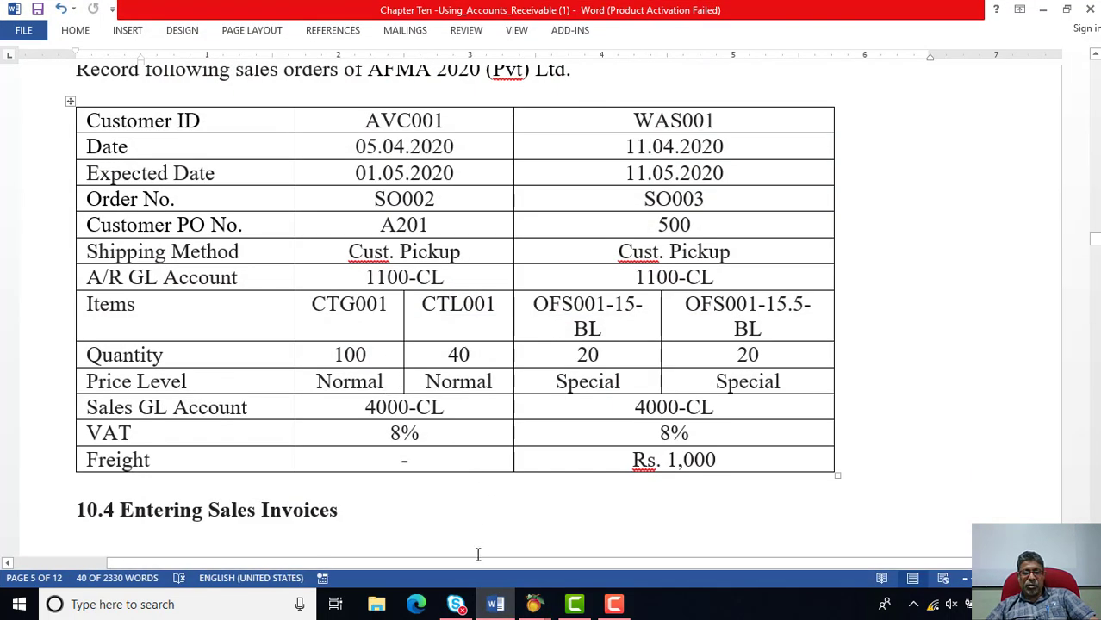
pyautogui.click(495, 604)
pyautogui.click(540, 326)
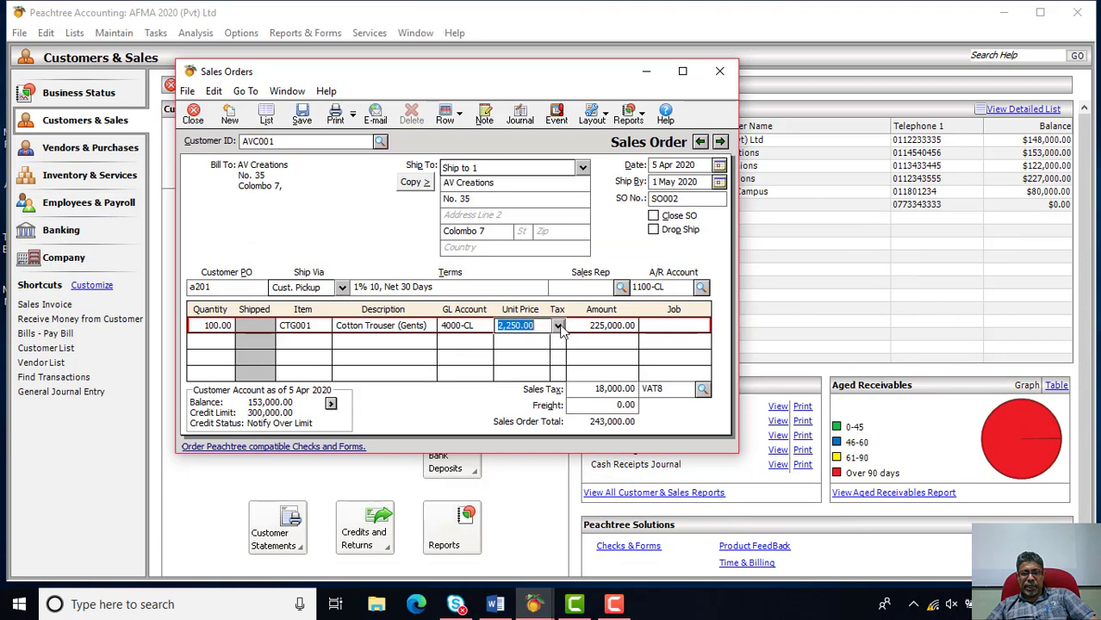
pyautogui.click(558, 326)
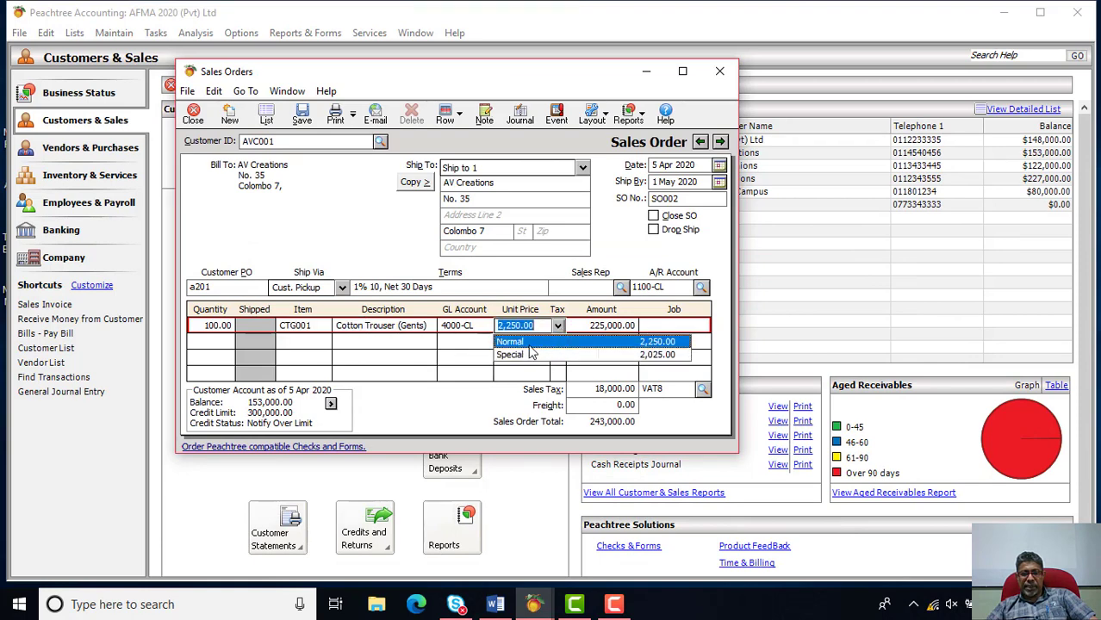
pyautogui.click(531, 344)
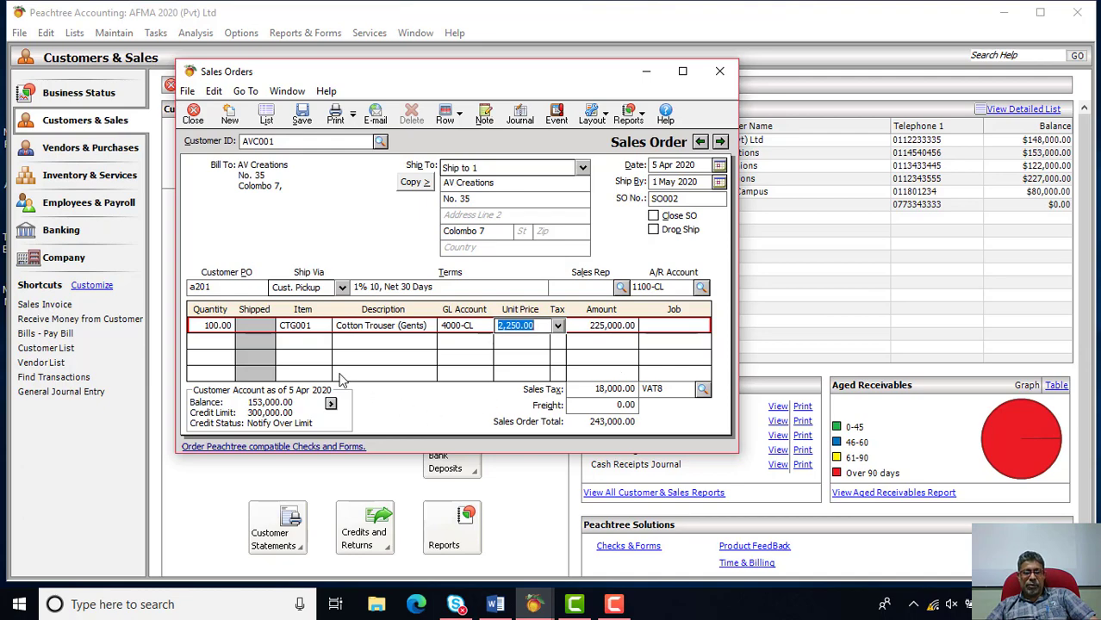
# Following the Word table, add item CTL001 on the order's second line with a quantity of 40.
pyautogui.click(496, 605)
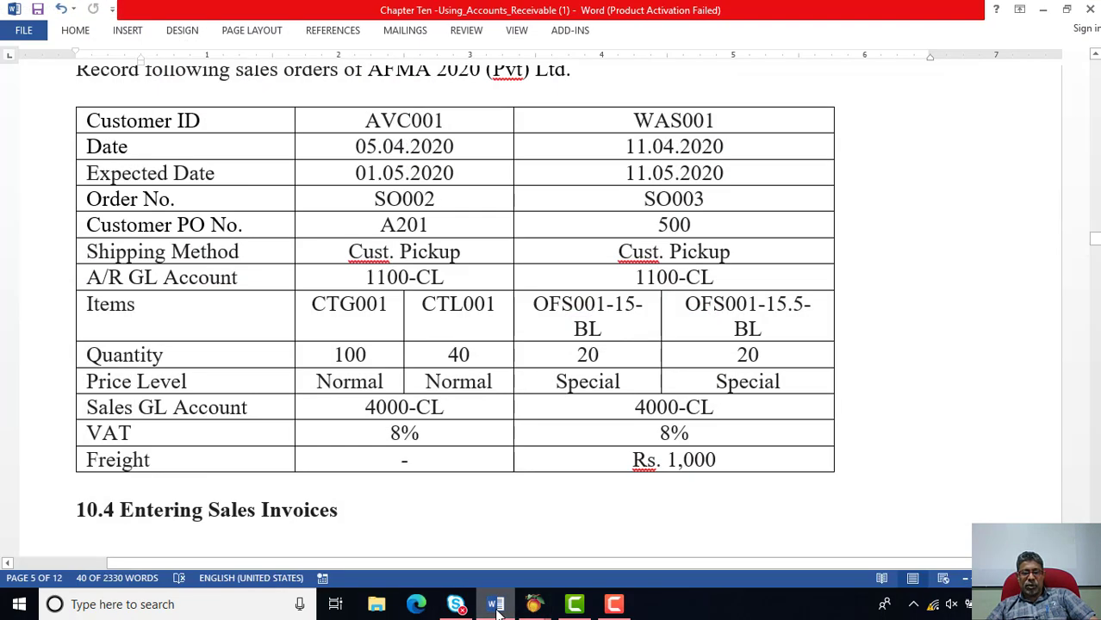
pyautogui.click(496, 605)
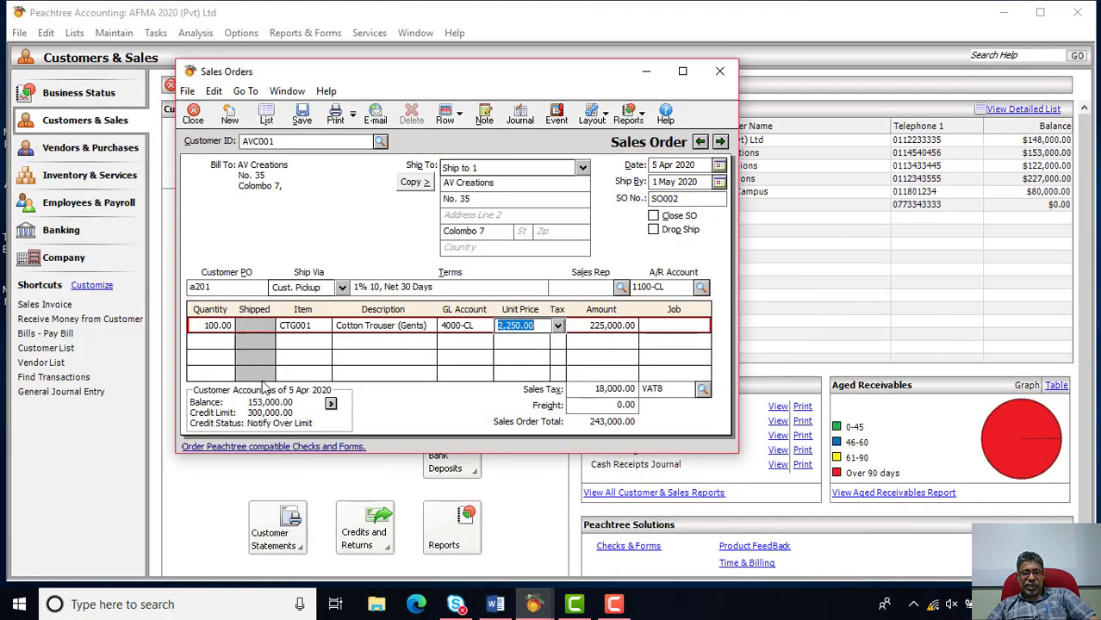
pyautogui.click(311, 343)
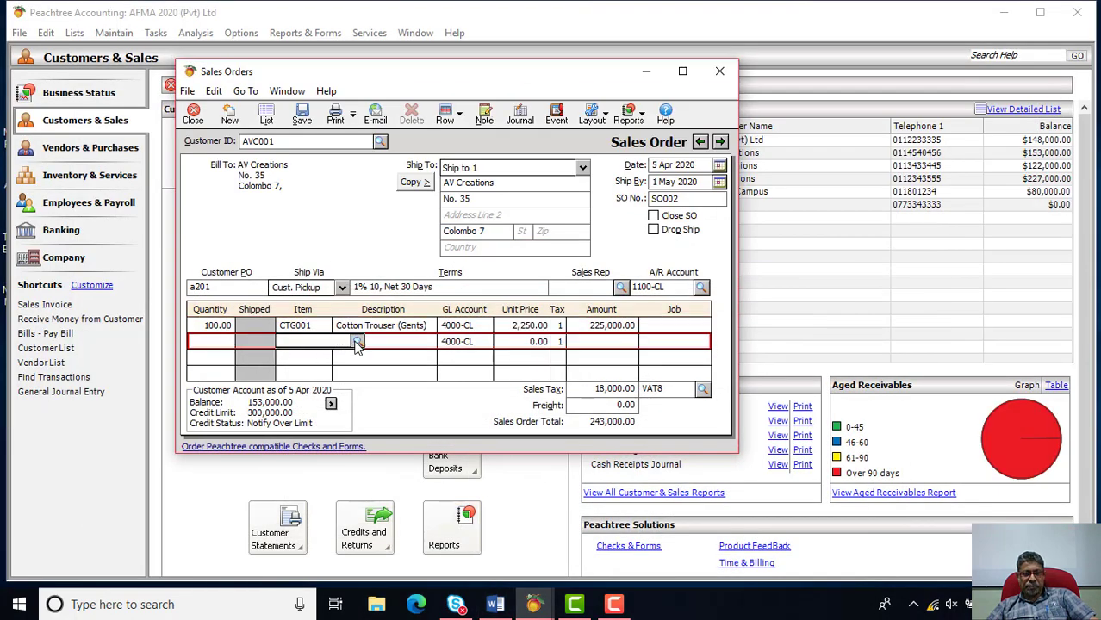
pyautogui.click(356, 342)
pyautogui.click(329, 386)
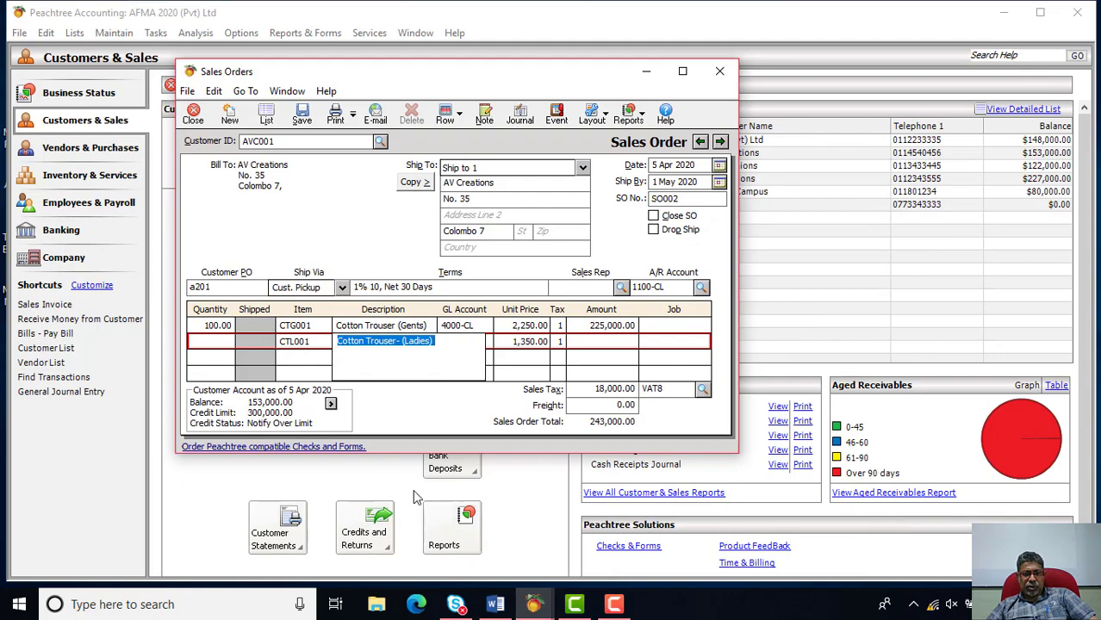
pyautogui.click(497, 606)
pyautogui.click(497, 606)
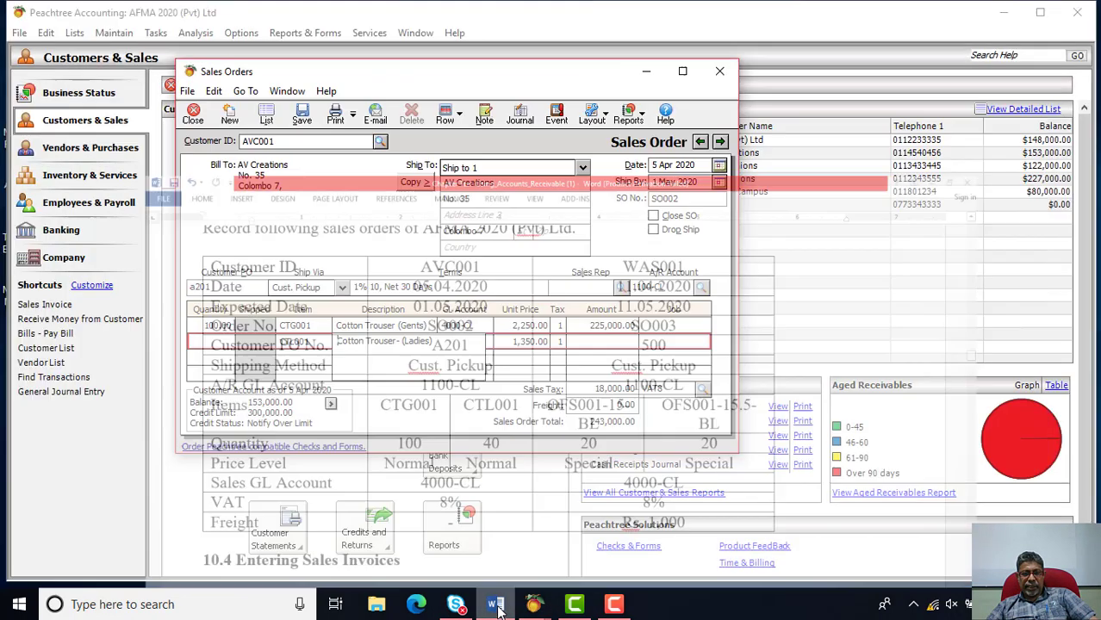
pyautogui.click(233, 342)
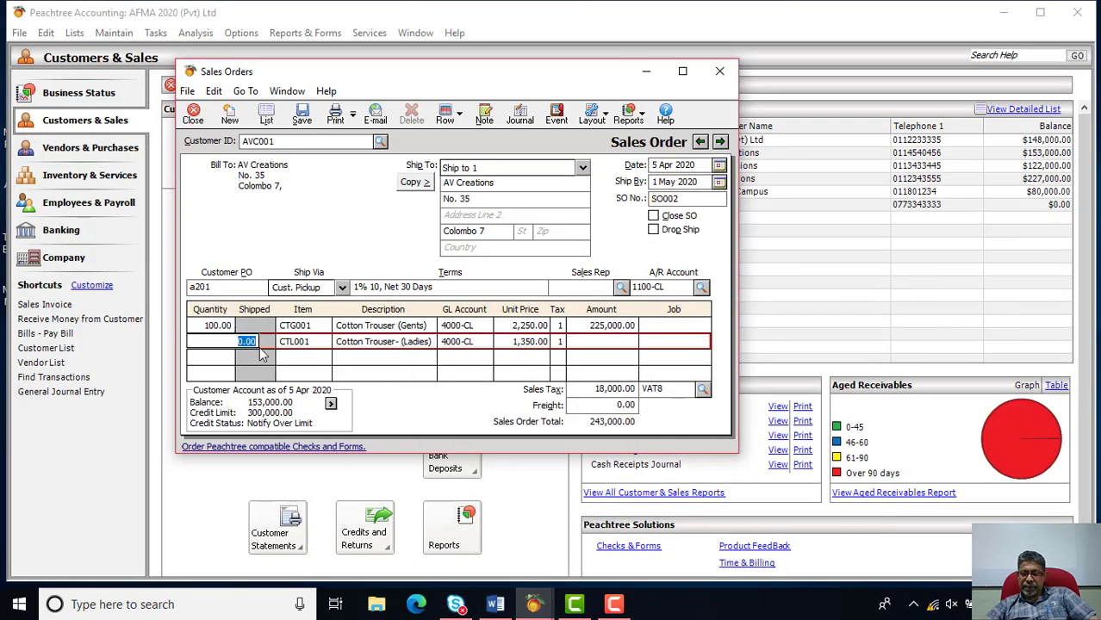
pyautogui.write('40')
pyautogui.press('Tab')
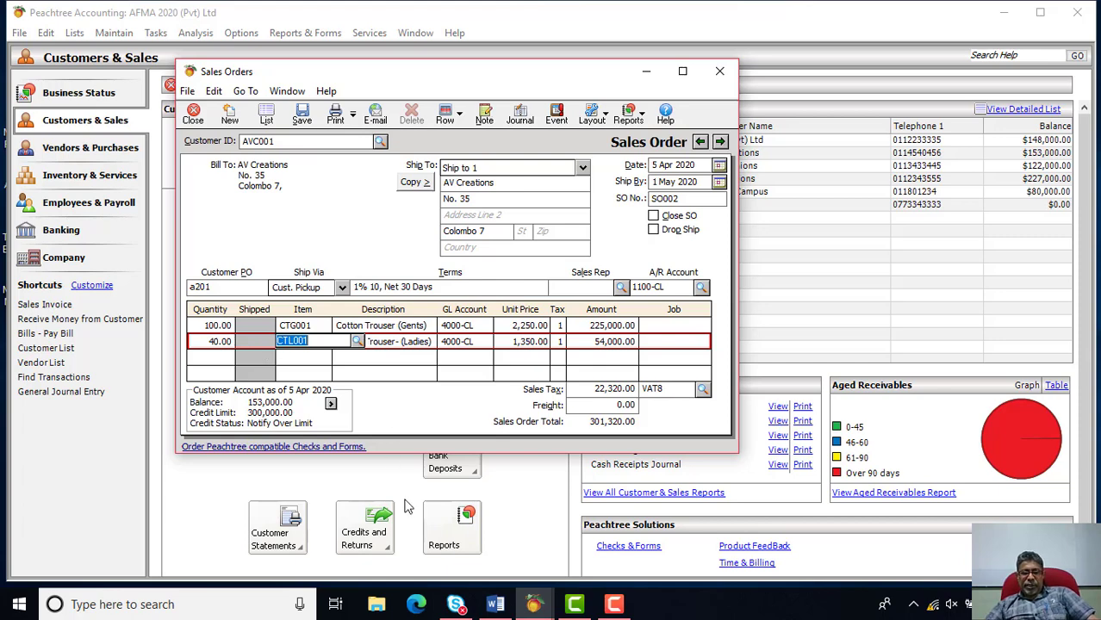
# Choose the Normal price level as the unit price for the CTL001 line.
pyautogui.click(552, 342)
pyautogui.click(560, 343)
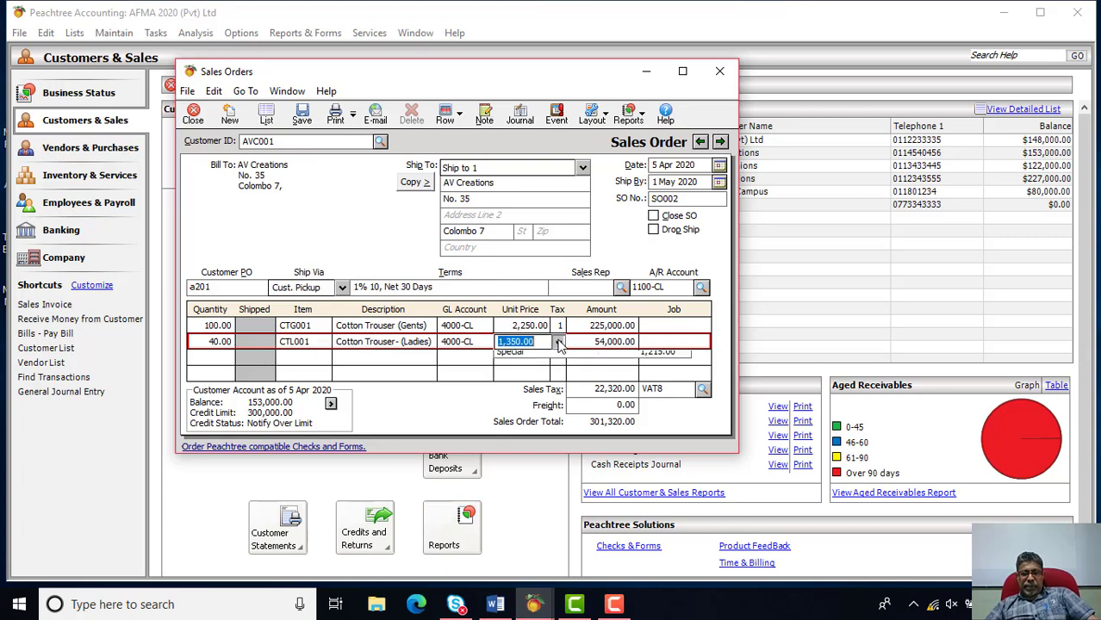
pyautogui.click(557, 360)
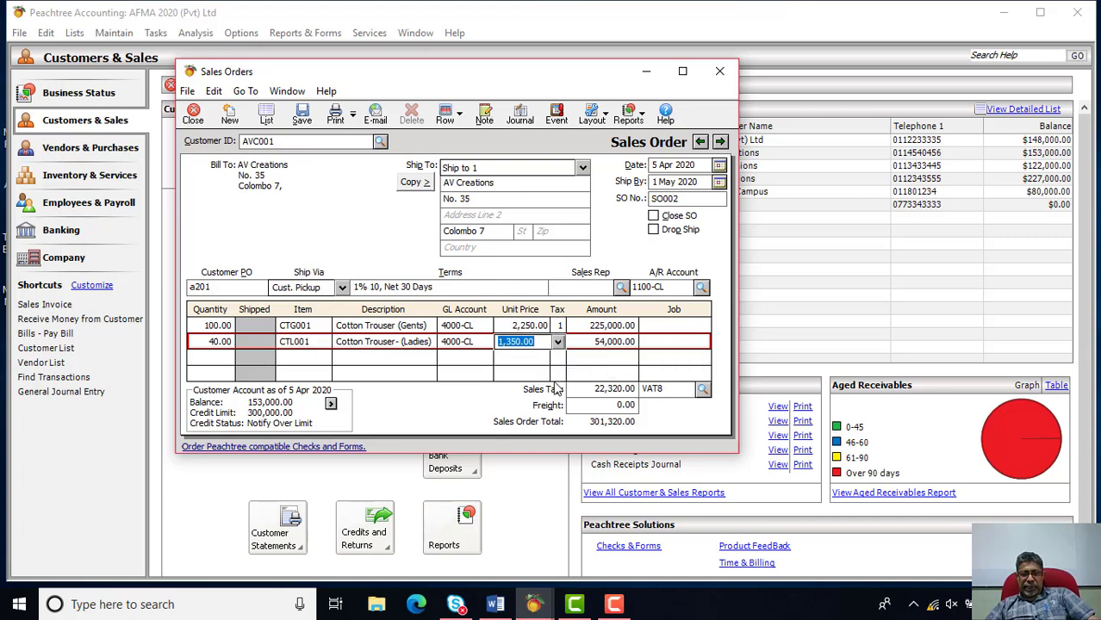
# Check the VAT and freight rows in the Word table and compare them with the order's sales tax code.
pyautogui.click(494, 606)
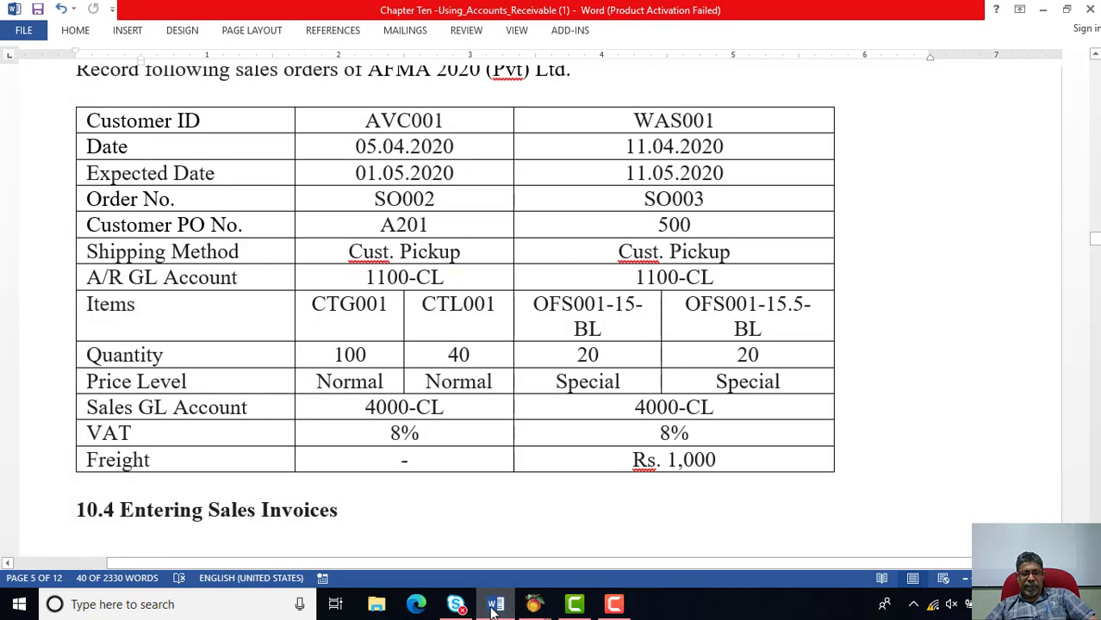
pyautogui.click(534, 604)
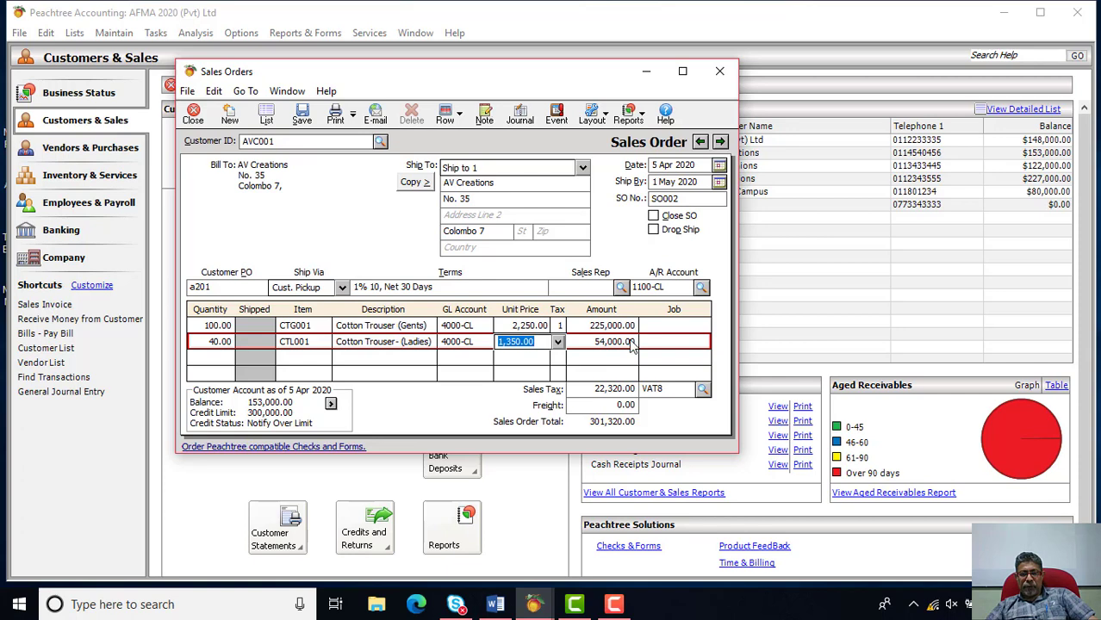
pyautogui.click(703, 392)
pyautogui.click(703, 391)
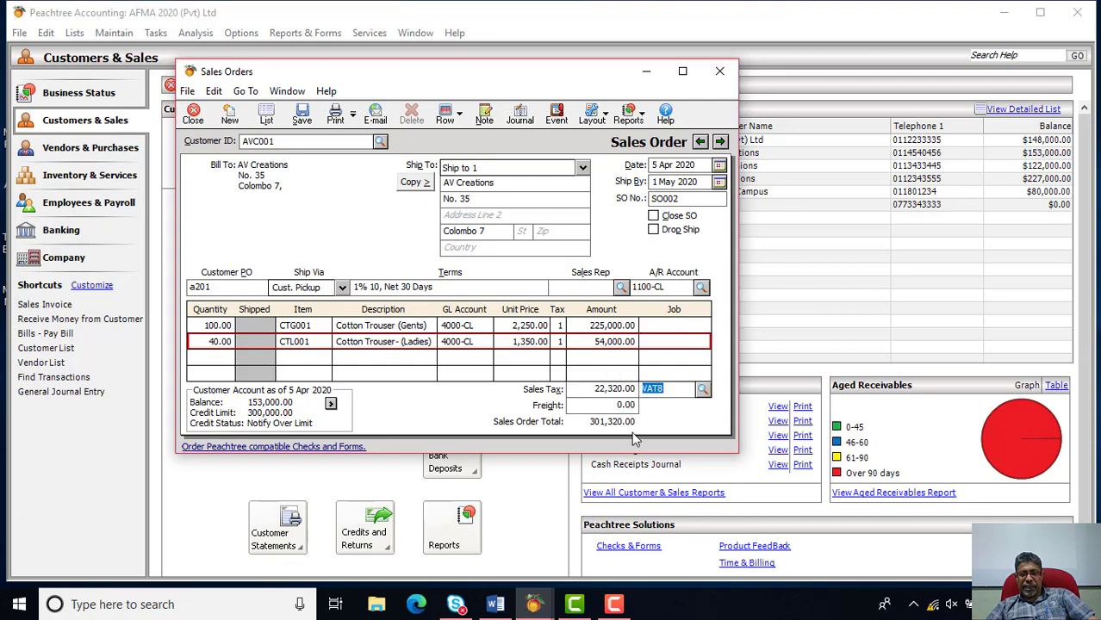
# Review the journal entry behind the AV Creations sales order, then return to the order.
pyautogui.click(492, 604)
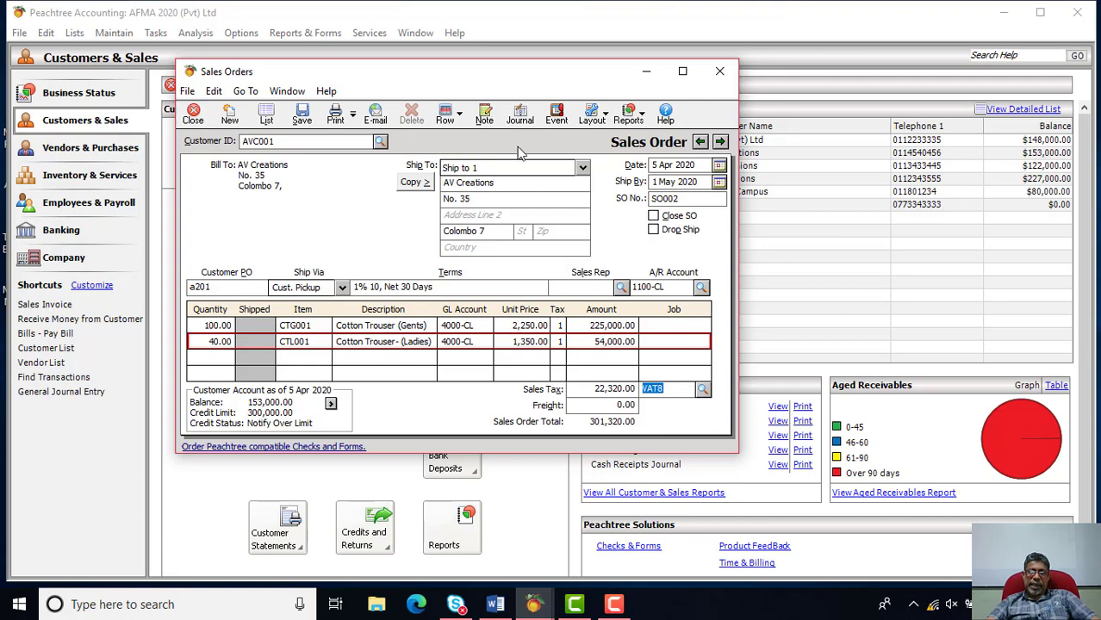
pyautogui.click(511, 121)
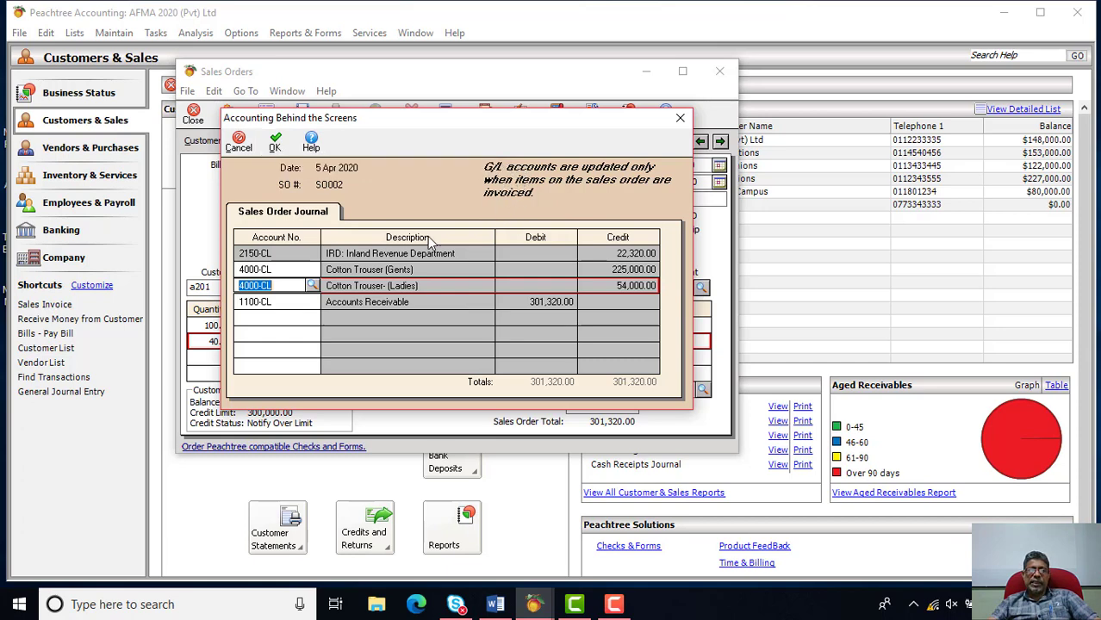
pyautogui.click(277, 143)
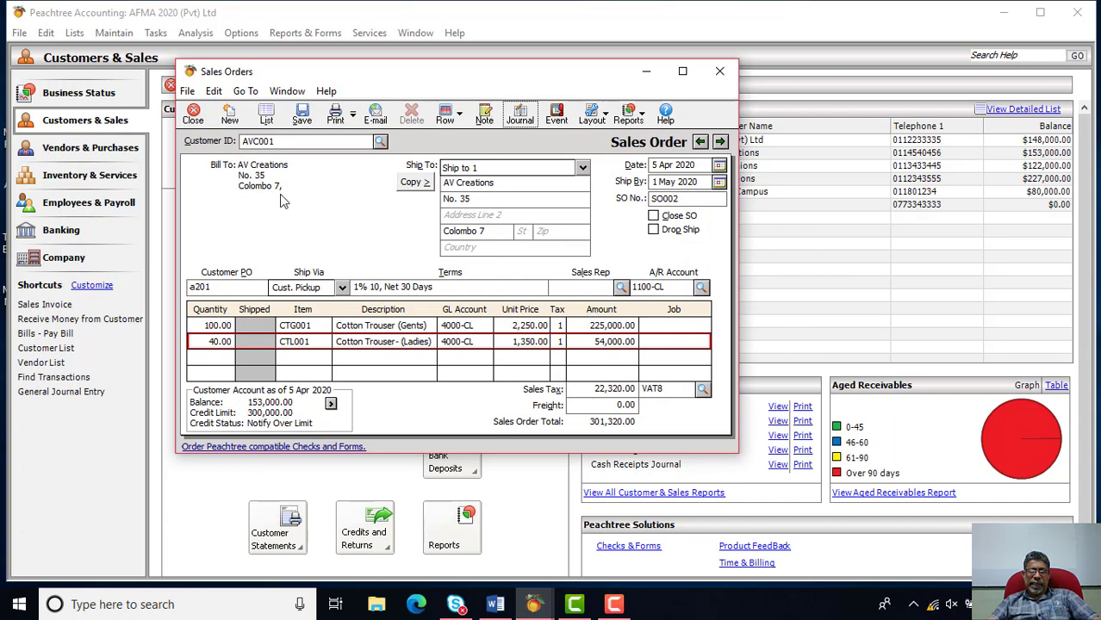
# Save the AV Creations sales order even though it falls outside the current period, and close the Sales Orders window.
pyautogui.click(302, 115)
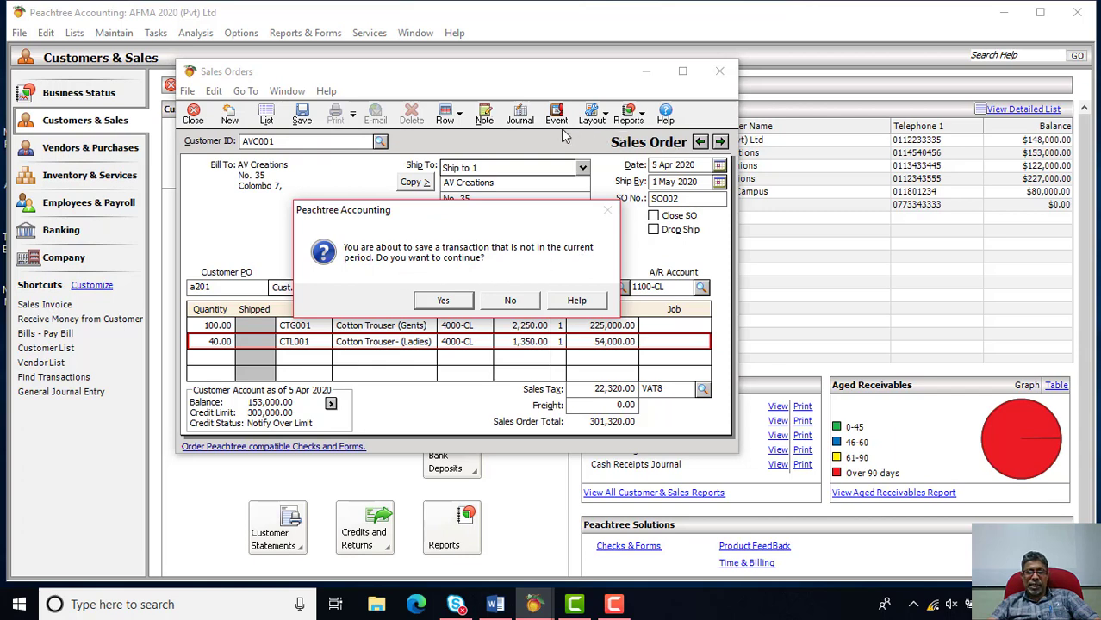
pyautogui.click(443, 301)
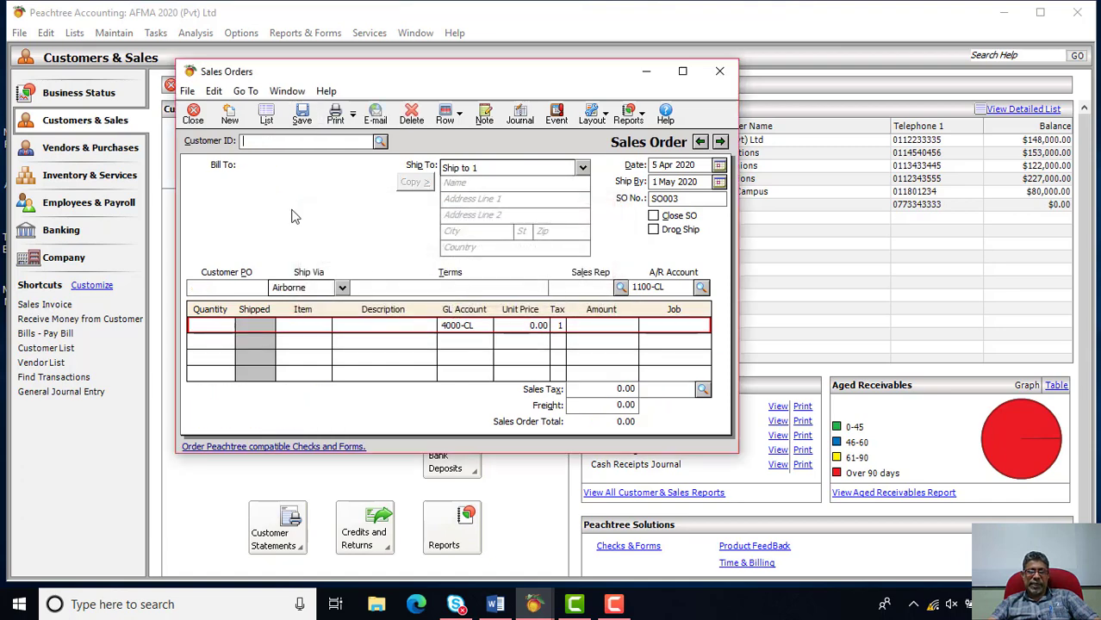
pyautogui.moveTo(550, 80); pyautogui.dragTo(616, 200)
pyautogui.click(782, 191)
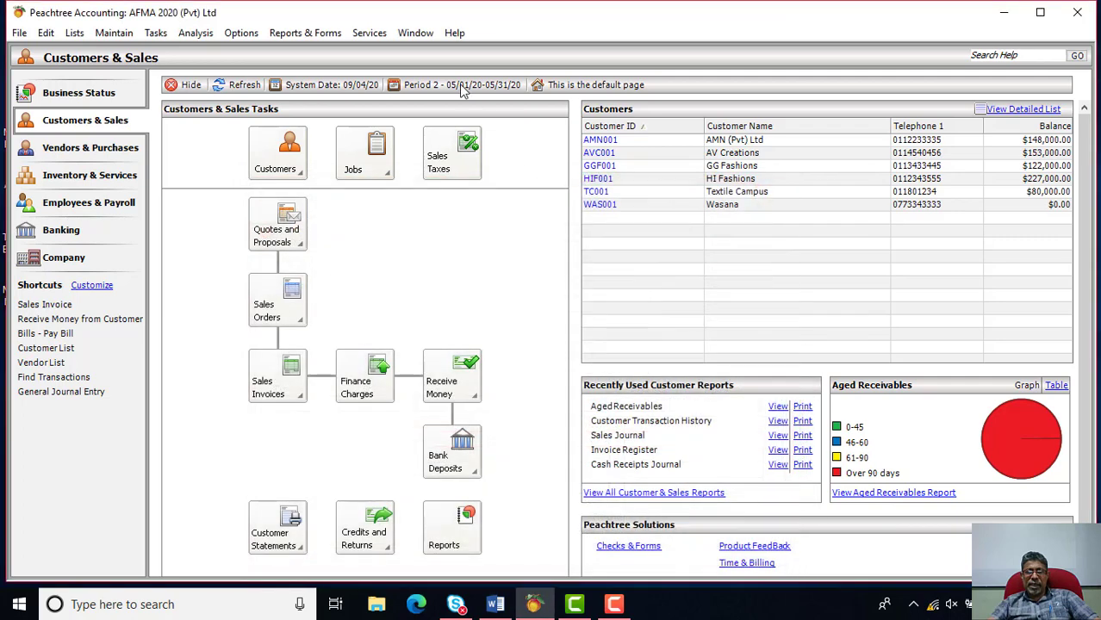
# Change the current accounting period to 01 - Apr 01, 2020 to Apr 30, 2020.
pyautogui.click(461, 86)
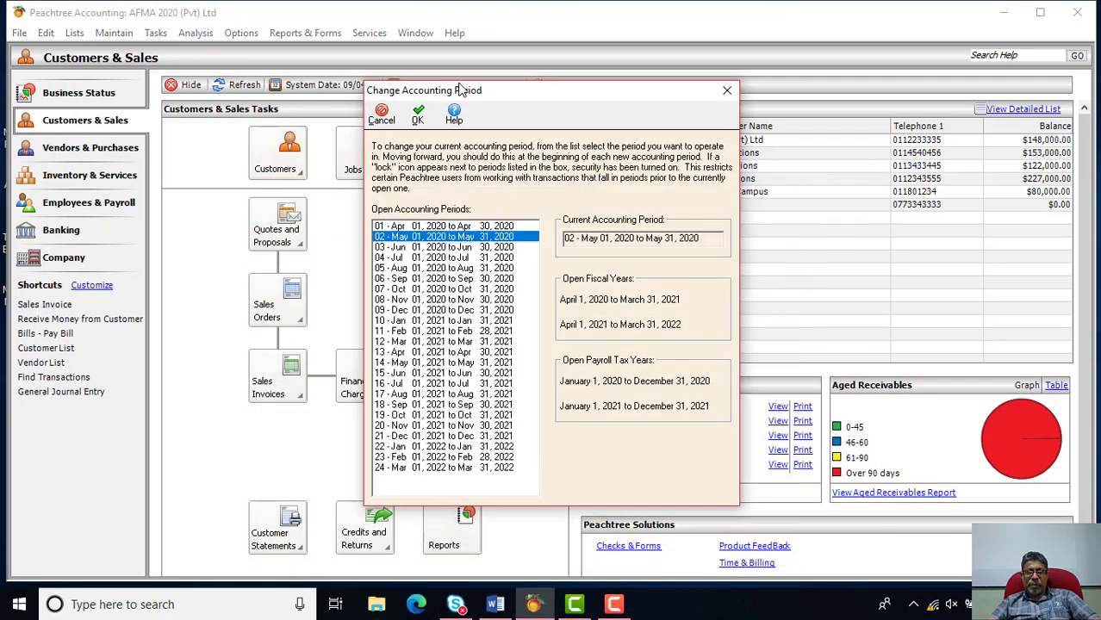
pyautogui.click(461, 227)
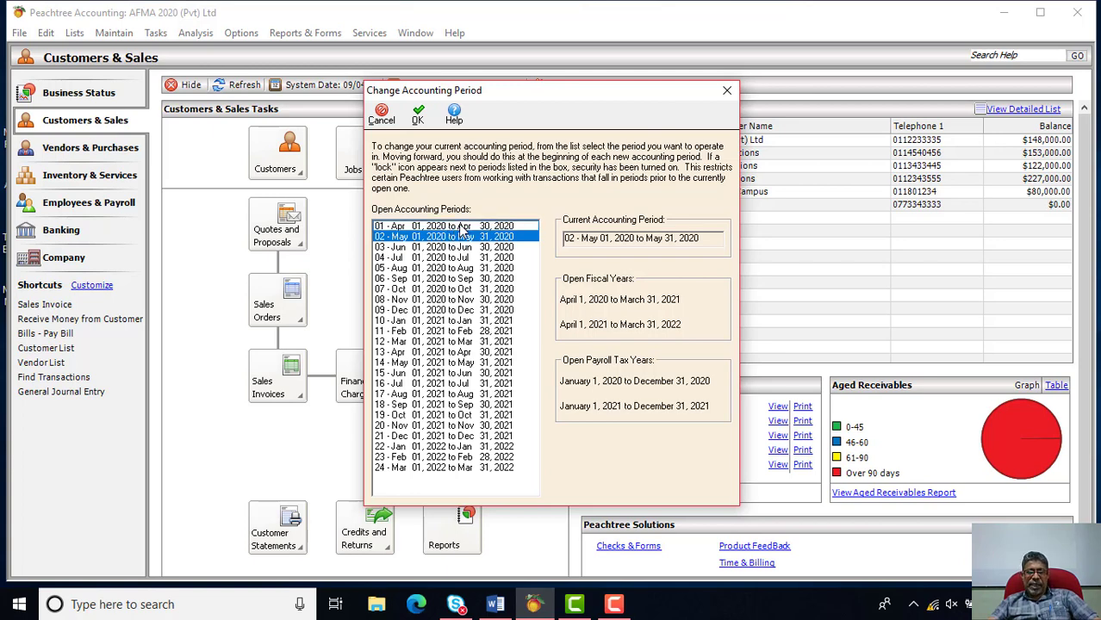
pyautogui.click(417, 114)
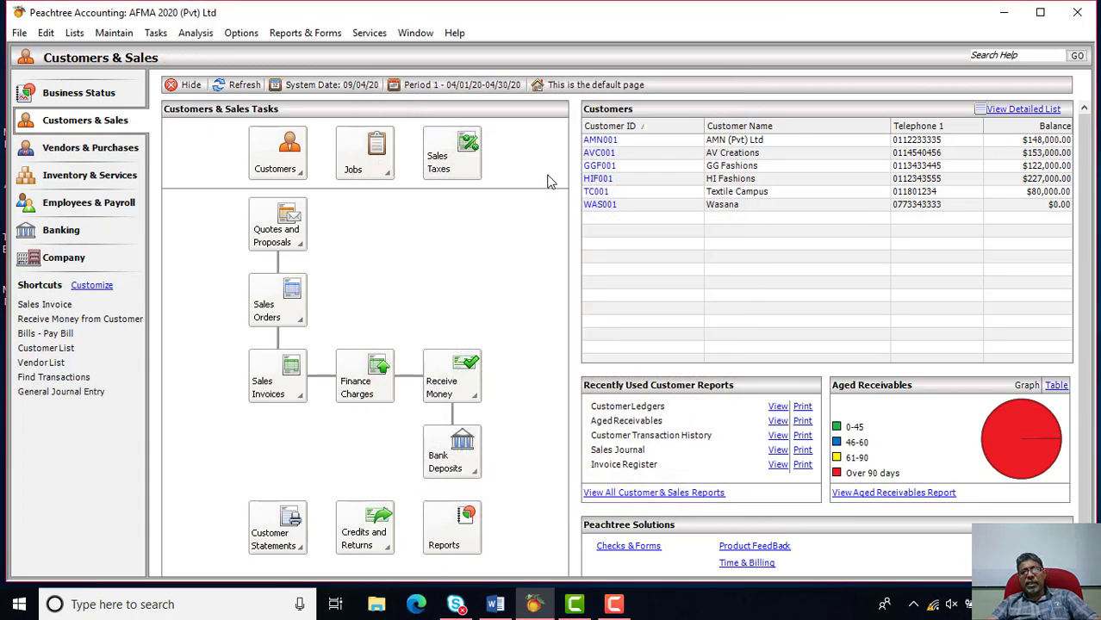
pyautogui.click(576, 606)
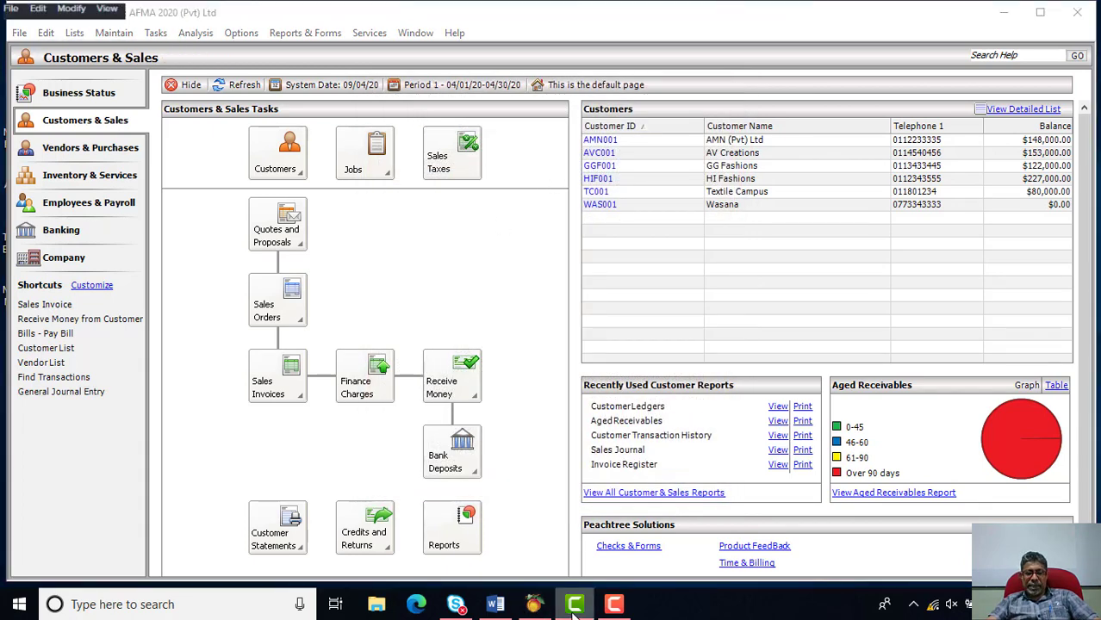
pyautogui.click(578, 607)
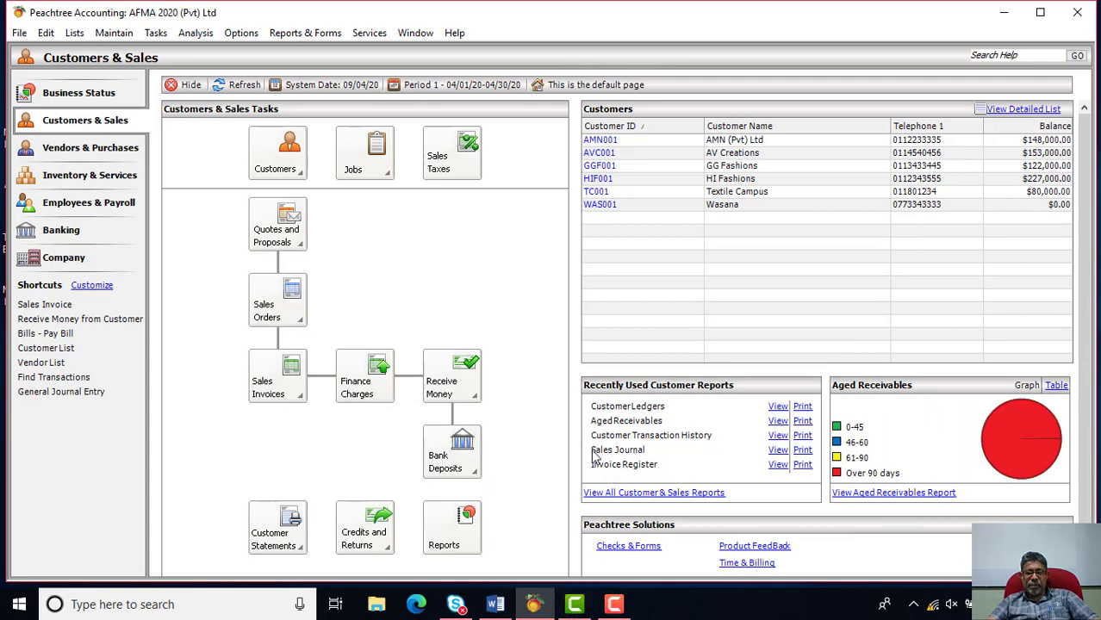
# Start a new sales order and select the customer listed in the second order column of the Word table.
pyautogui.click(293, 323)
pyautogui.click(338, 330)
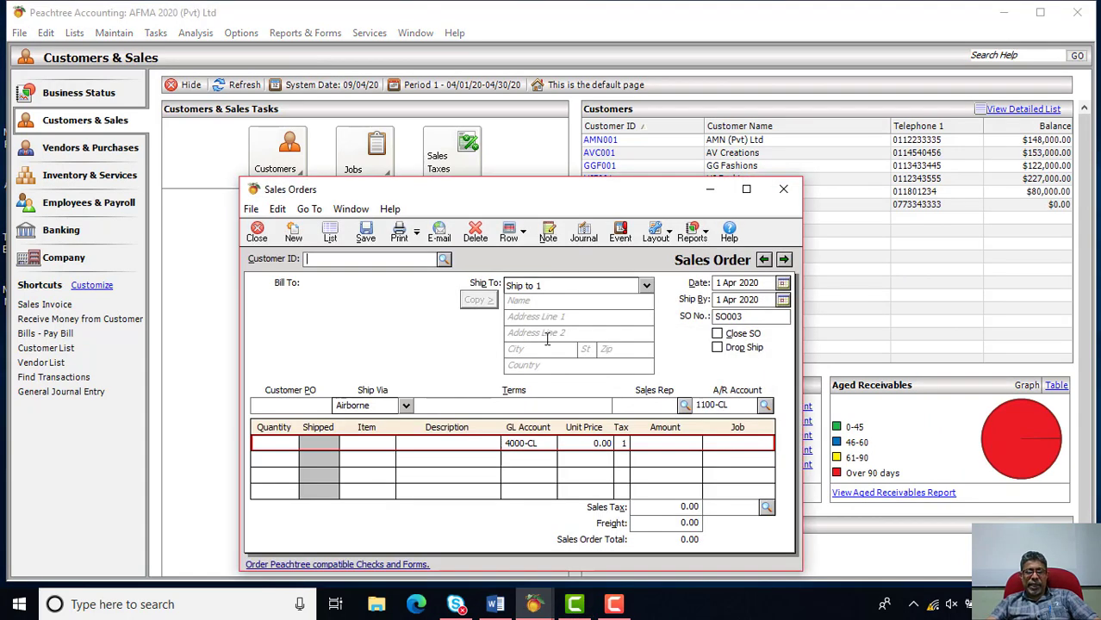
pyautogui.click(496, 604)
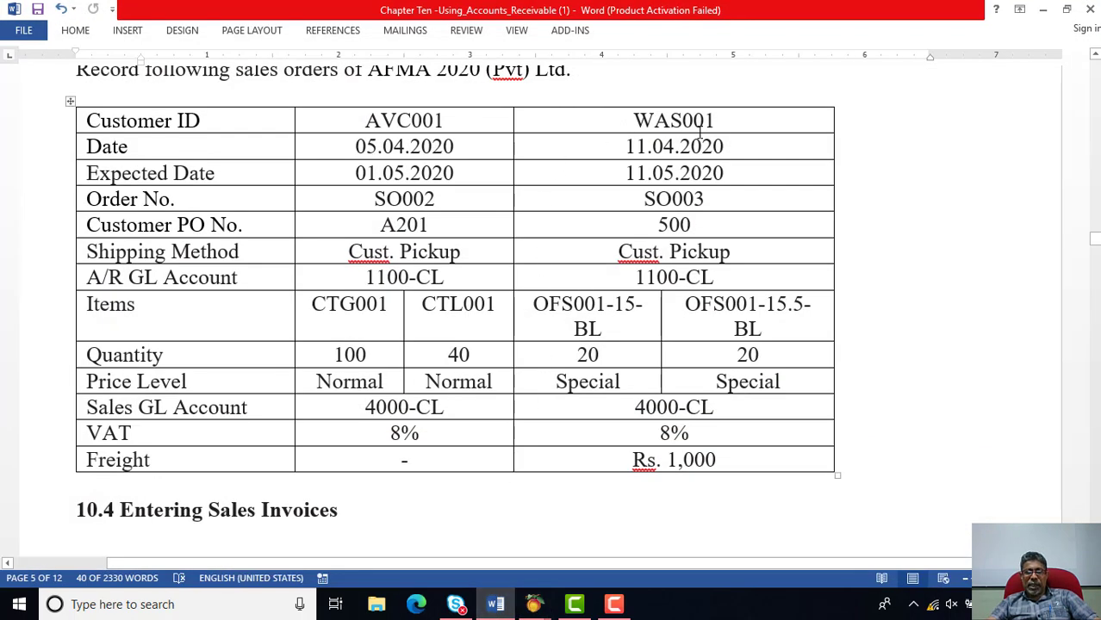
pyautogui.click(534, 604)
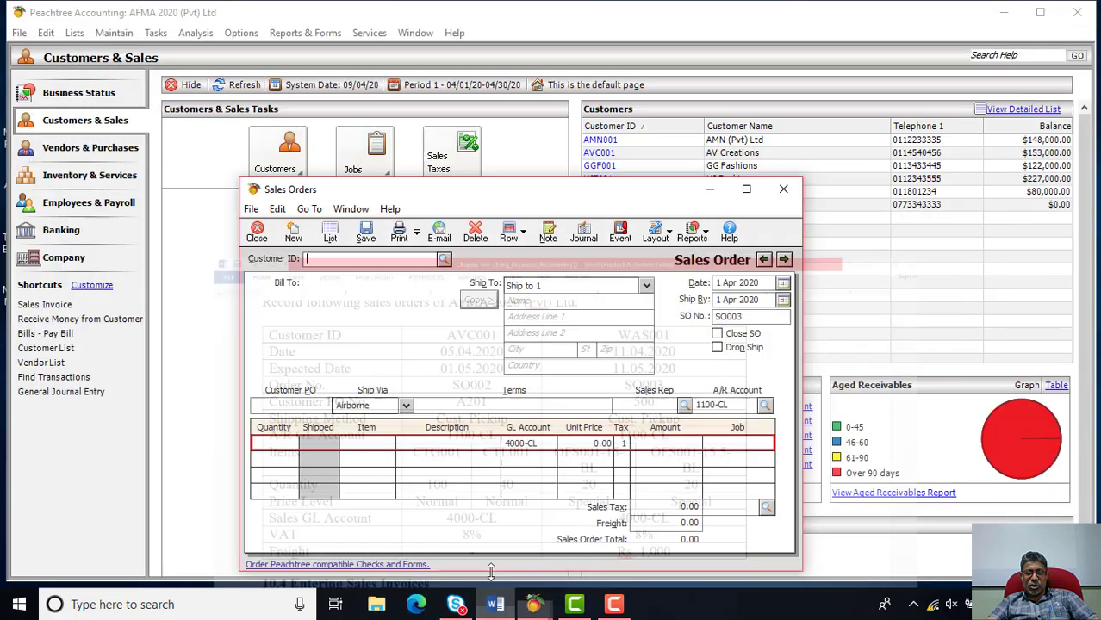
pyautogui.click(445, 261)
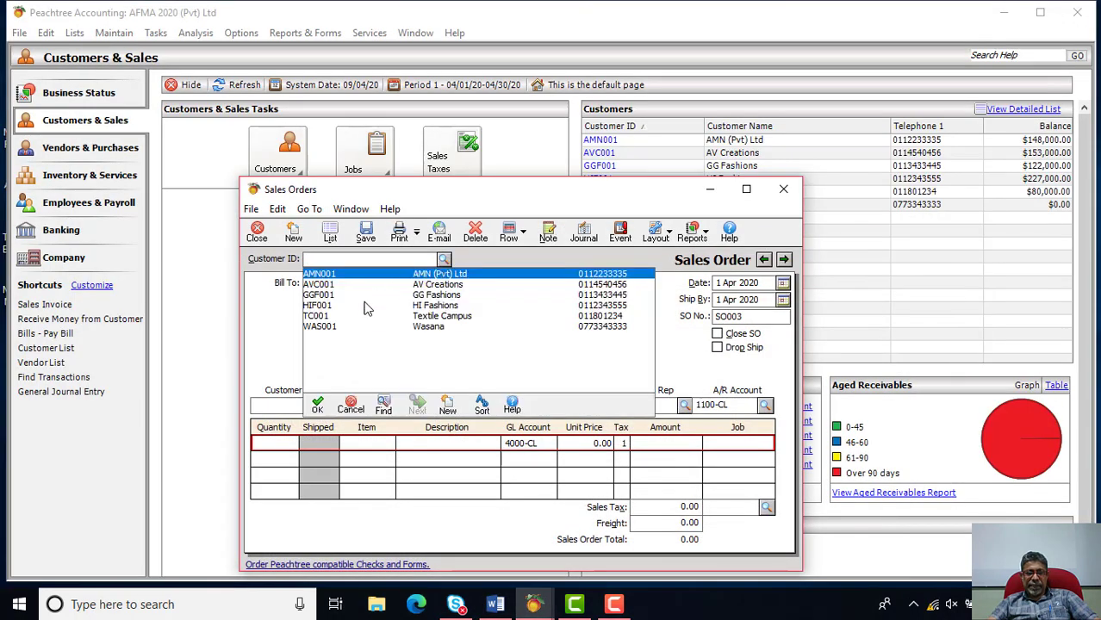
pyautogui.click(335, 332)
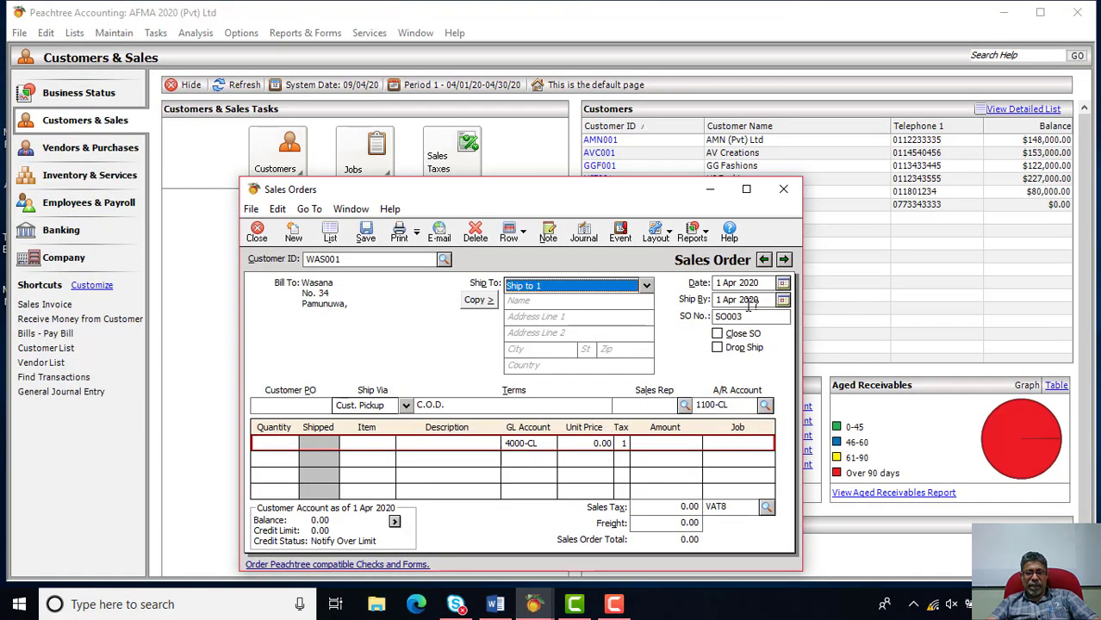
# Following the Word table, set the new sales order's date to 11 Apr 2020.
pyautogui.click(497, 605)
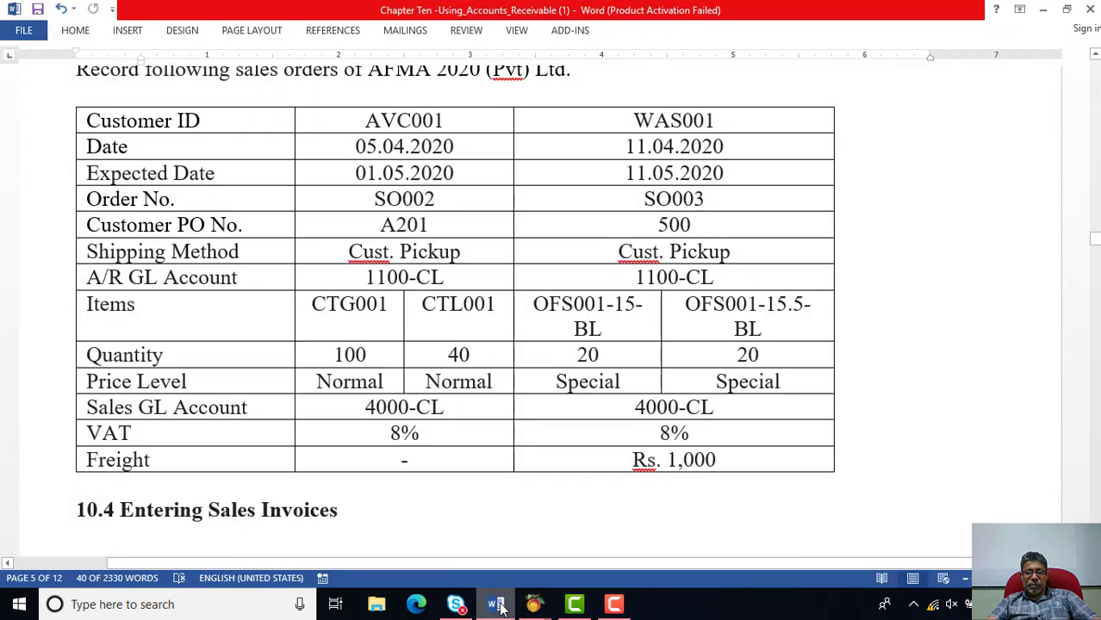
pyautogui.click(497, 605)
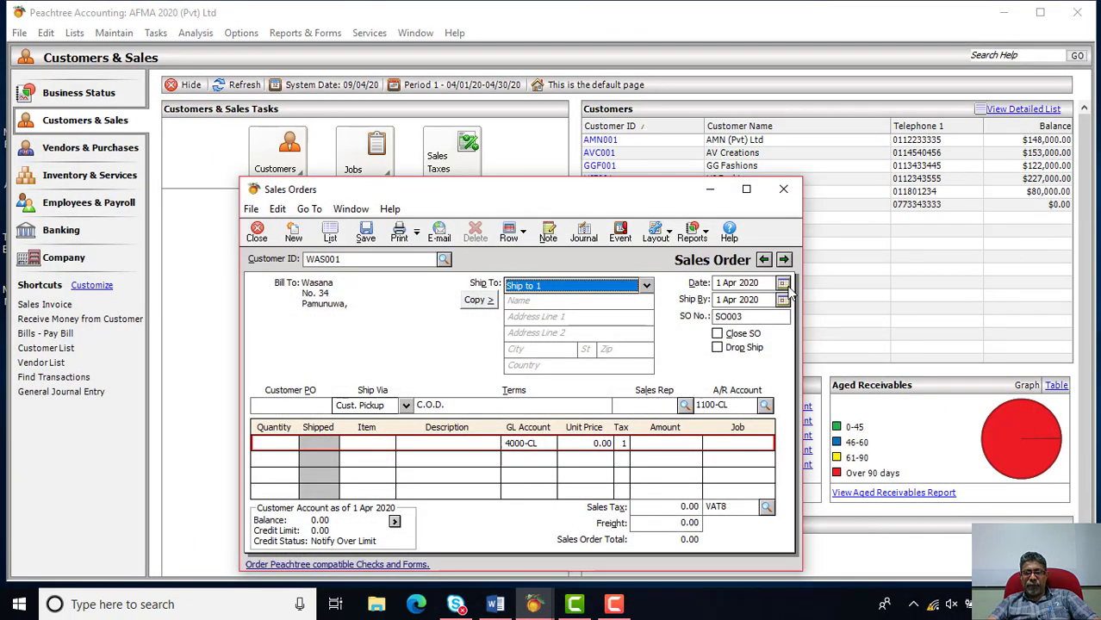
pyautogui.click(783, 283)
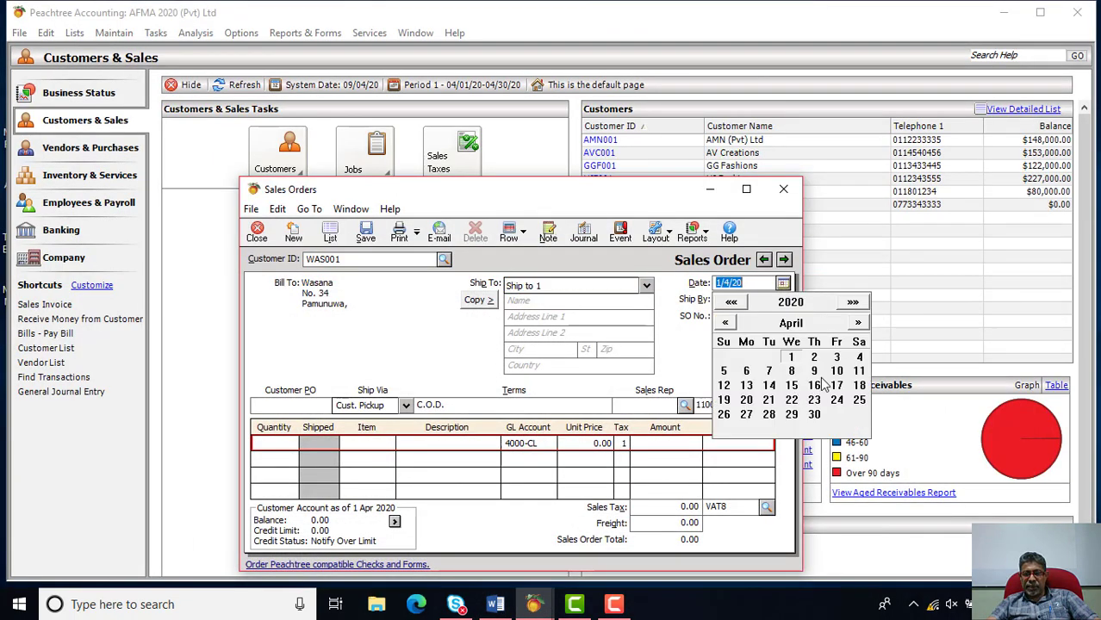
pyautogui.click(859, 371)
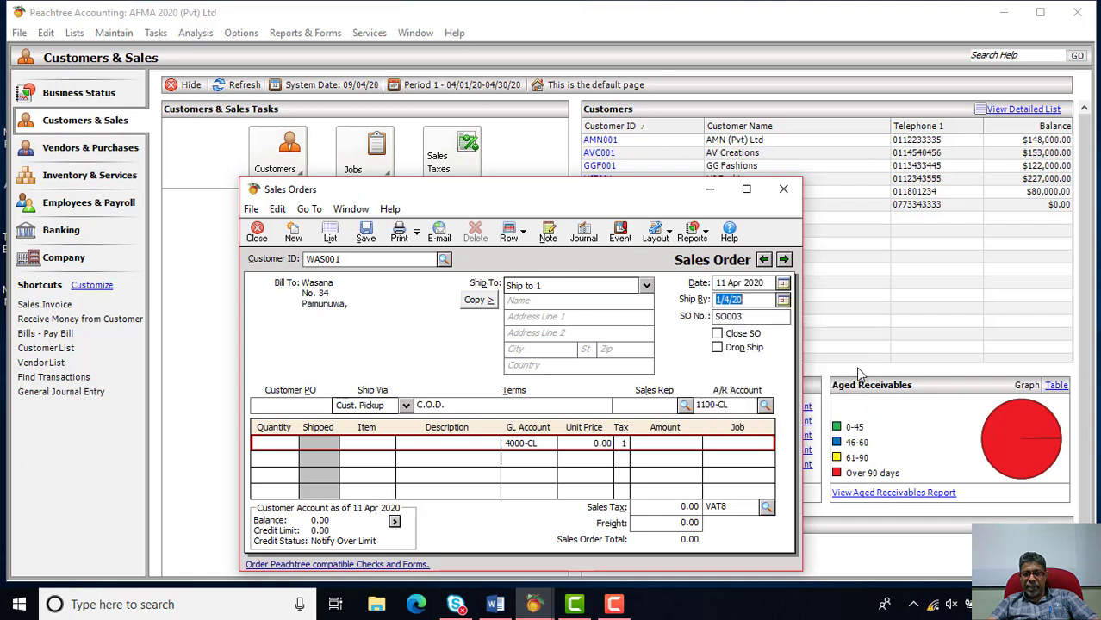
# Check the expected date in the Word table and set the order's ship-by date to 11 May 2020.
pyautogui.click(498, 605)
pyautogui.click(498, 605)
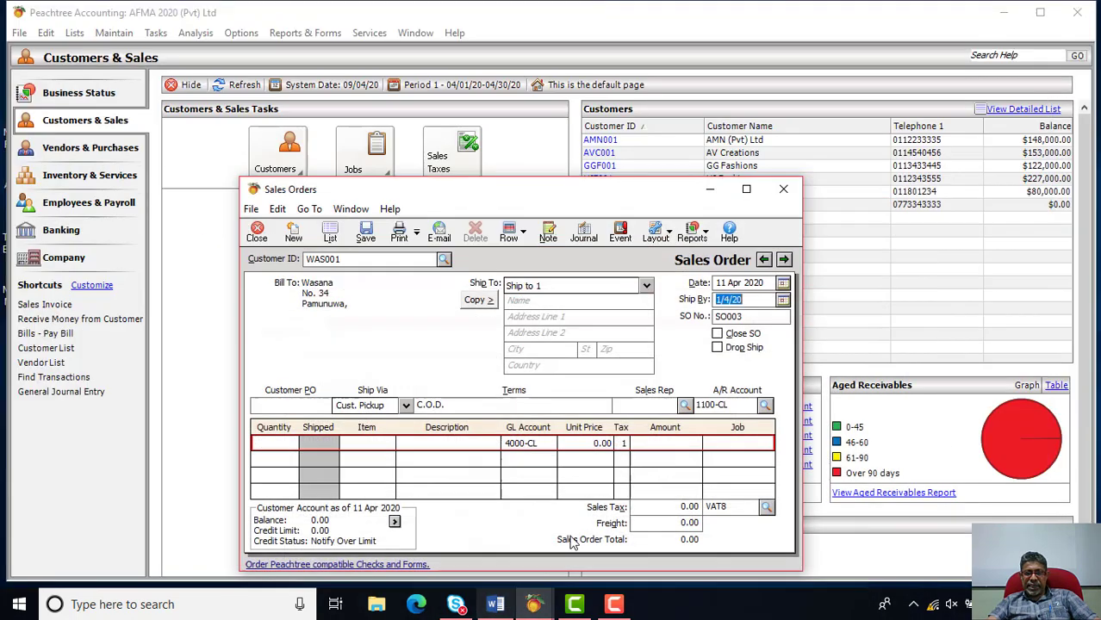
pyautogui.click(782, 300)
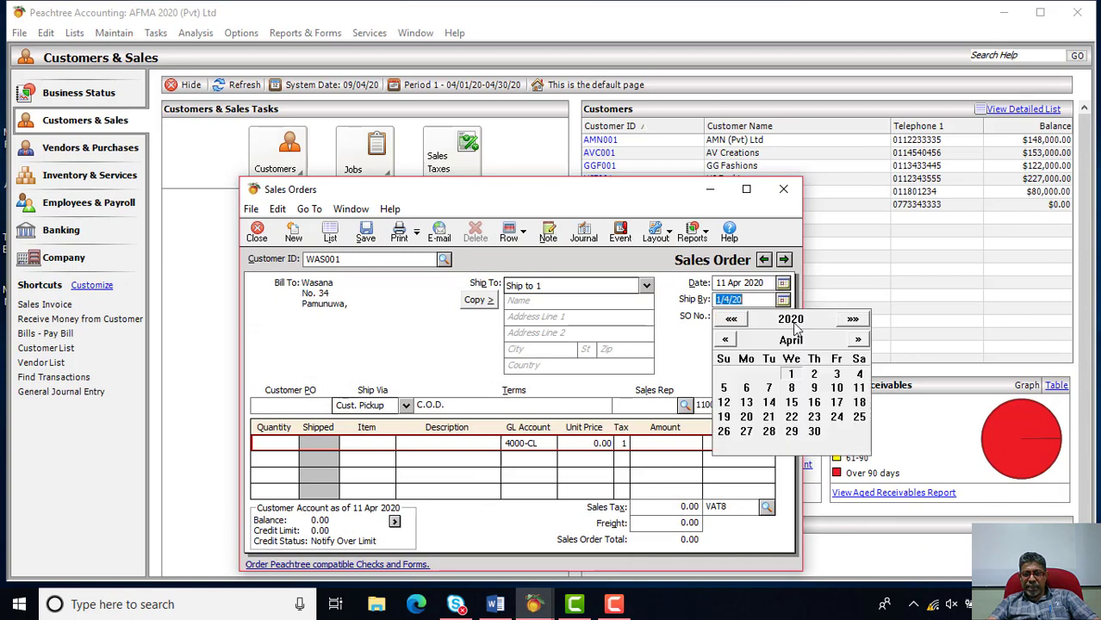
pyautogui.click(858, 340)
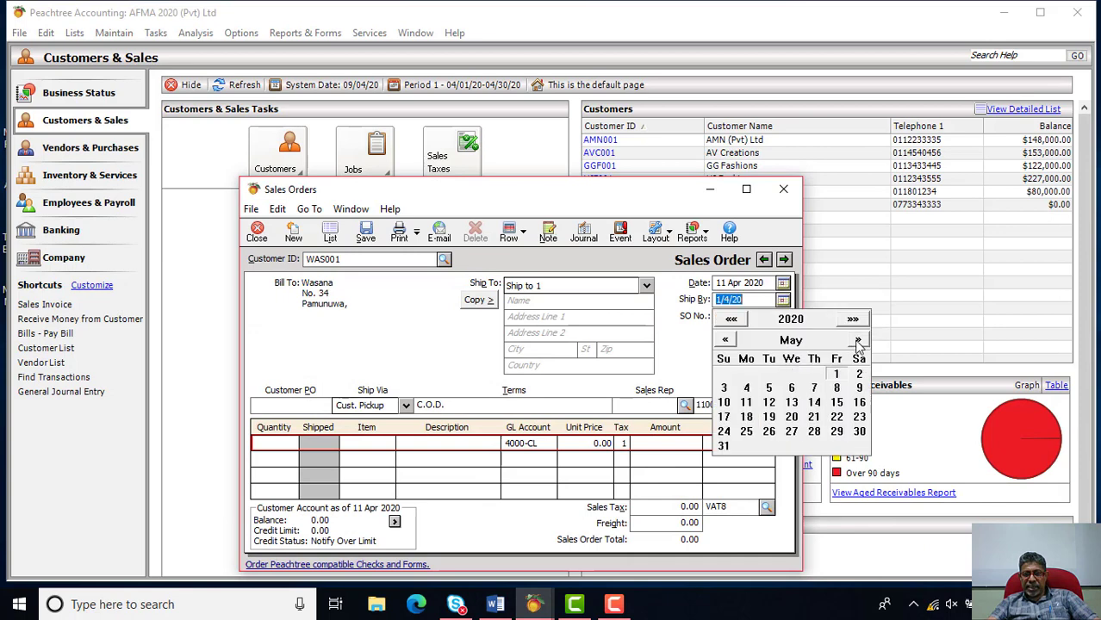
pyautogui.click(746, 404)
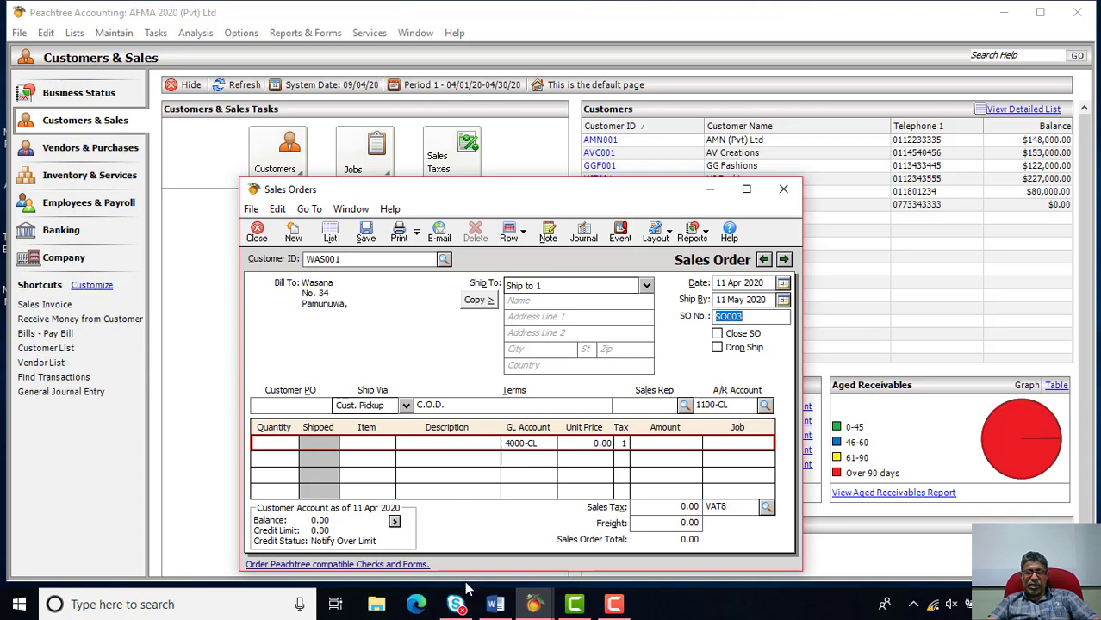
# Enter the customer PO number from the second order column of the Word table.
pyautogui.click(496, 605)
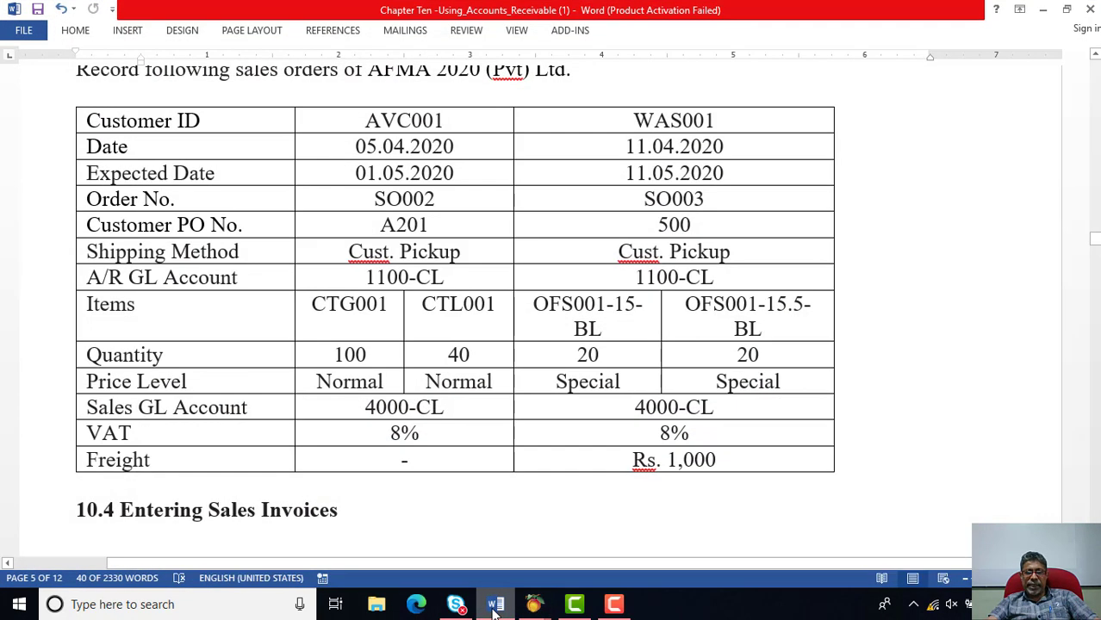
pyautogui.click(495, 612)
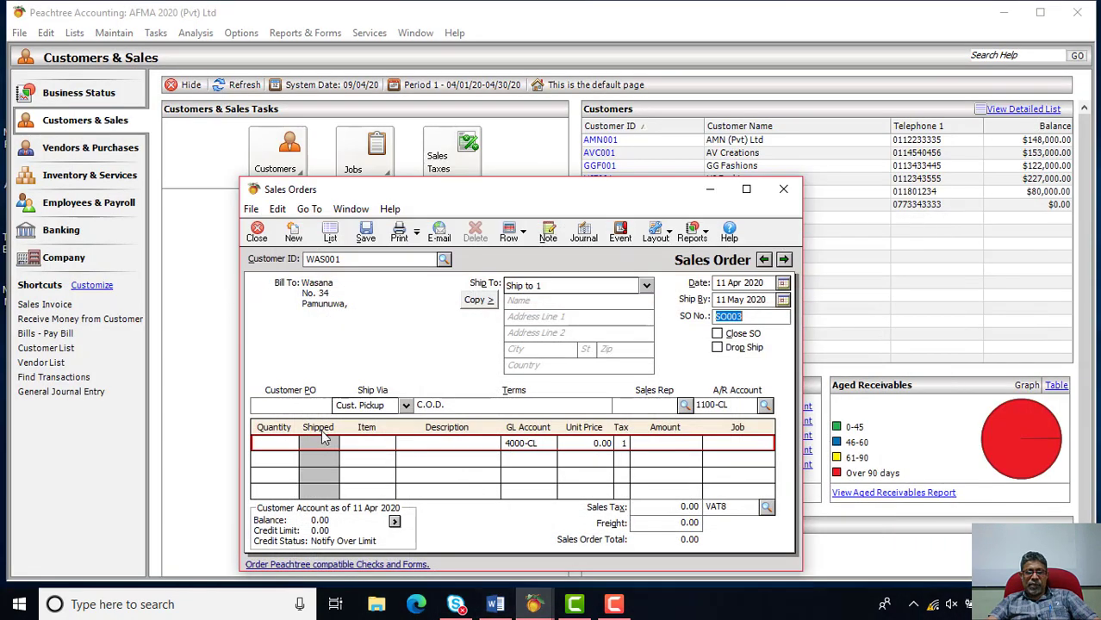
pyautogui.click(307, 408)
pyautogui.write('5')
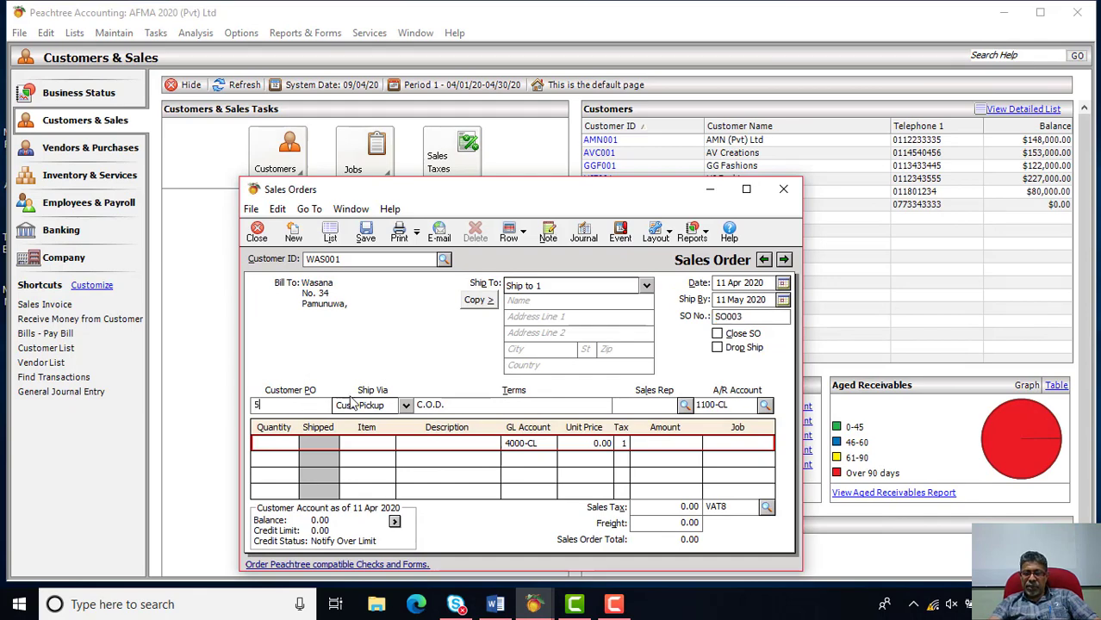
pyautogui.write('00')
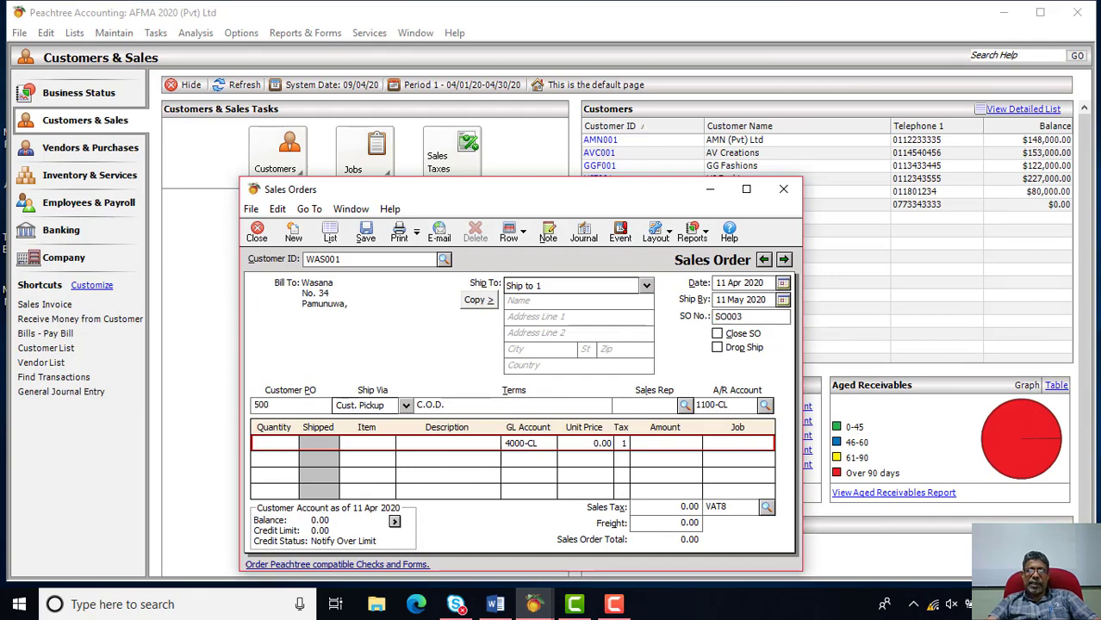
# Compare the sales order's shipping method and A/R account with the second order column of the Word table.
pyautogui.click(495, 605)
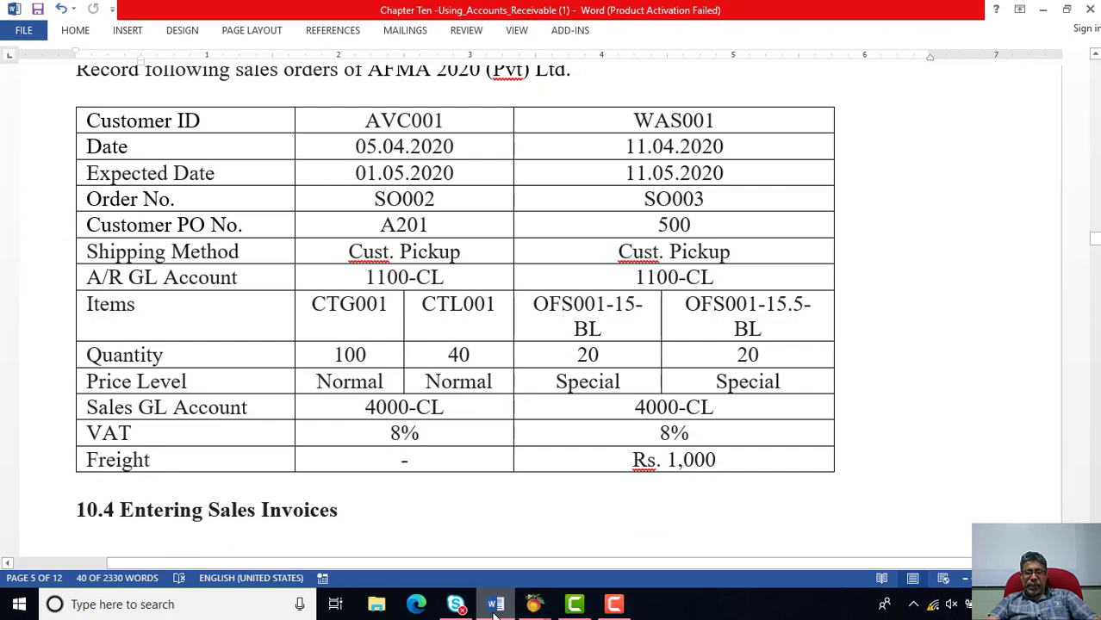
pyautogui.click(495, 604)
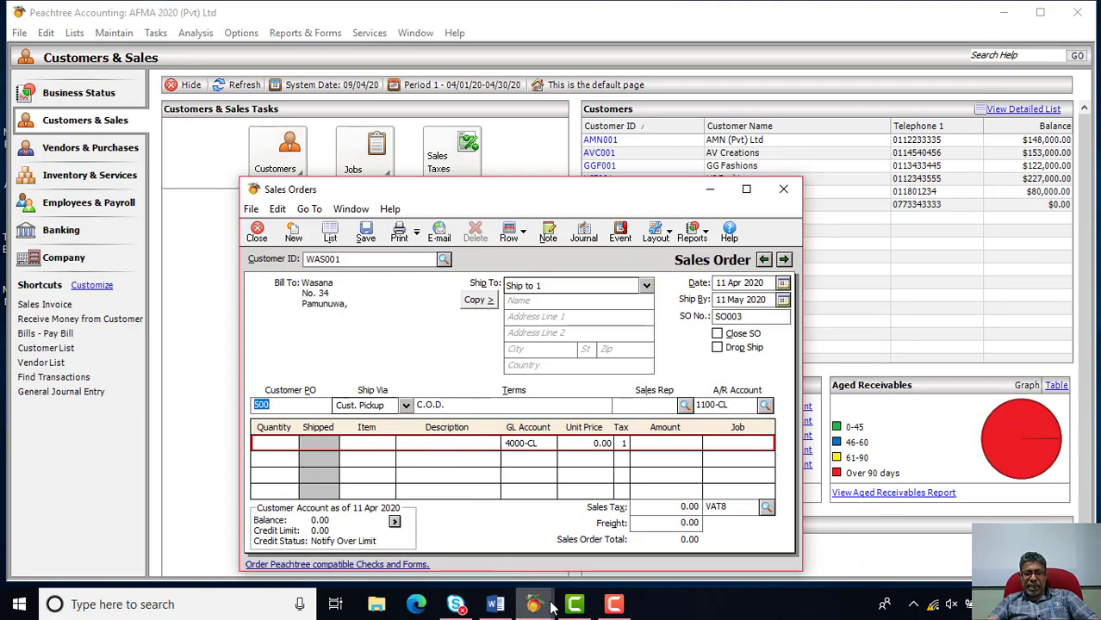
pyautogui.click(497, 604)
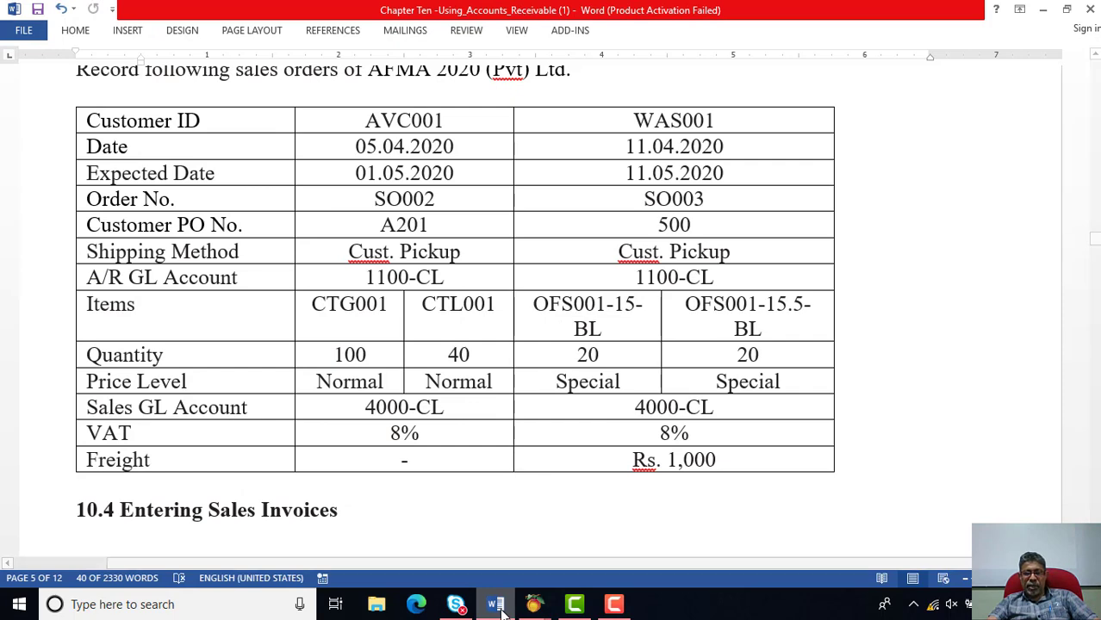
pyautogui.click(497, 604)
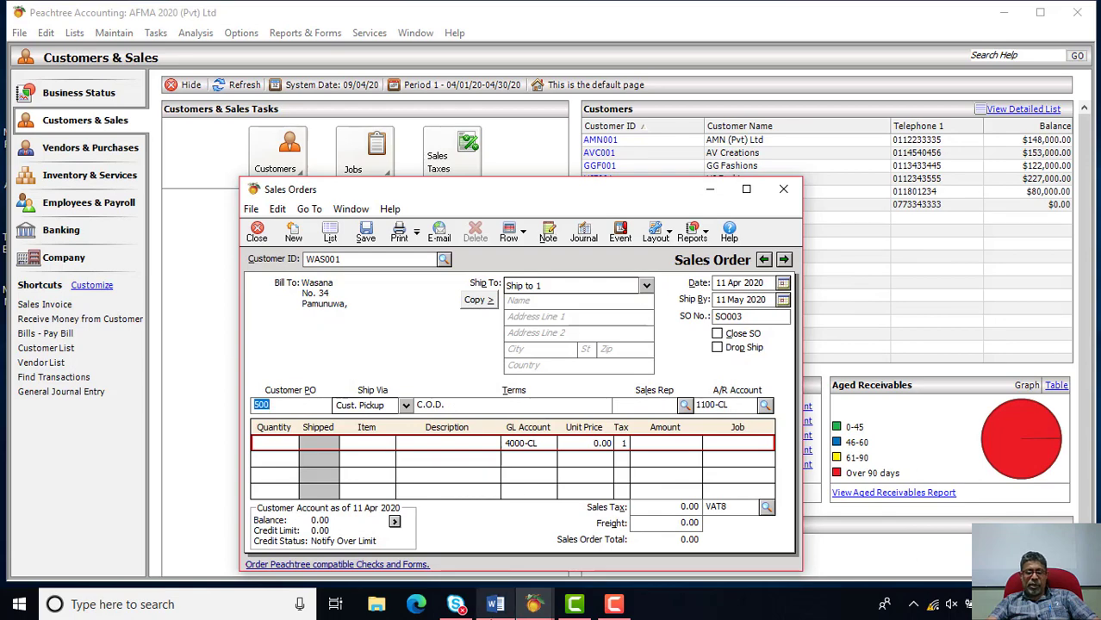
pyautogui.click(497, 605)
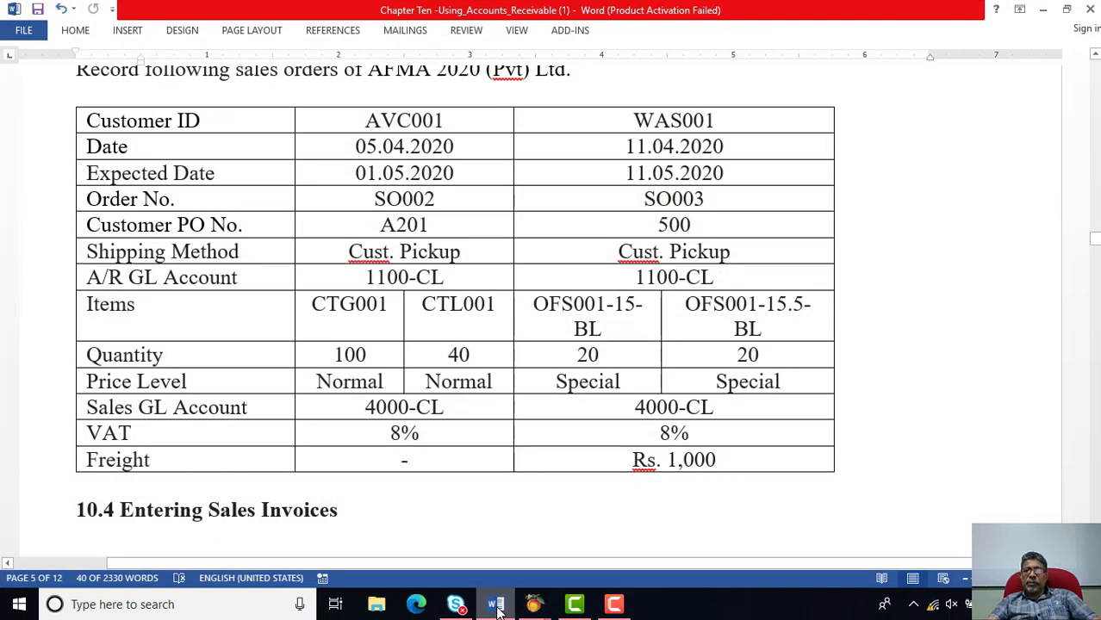
pyautogui.click(497, 604)
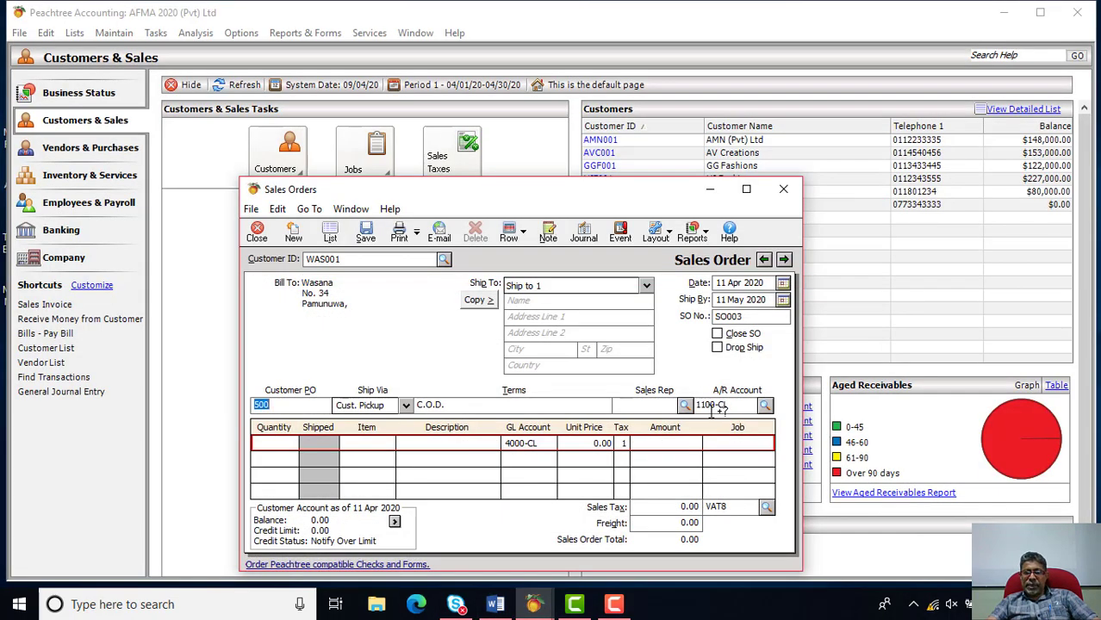
pyautogui.click(495, 605)
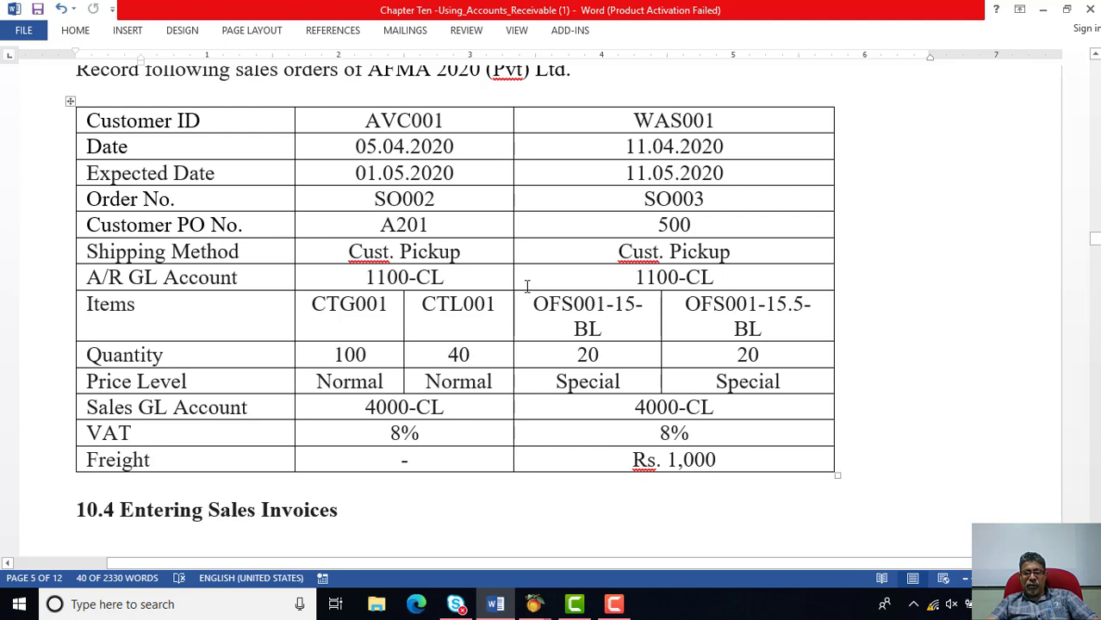
# Back in Peachtree, add the blue size 15 office shirt, OFS001-15-BL, as the sales order's first line item.
pyautogui.click(498, 613)
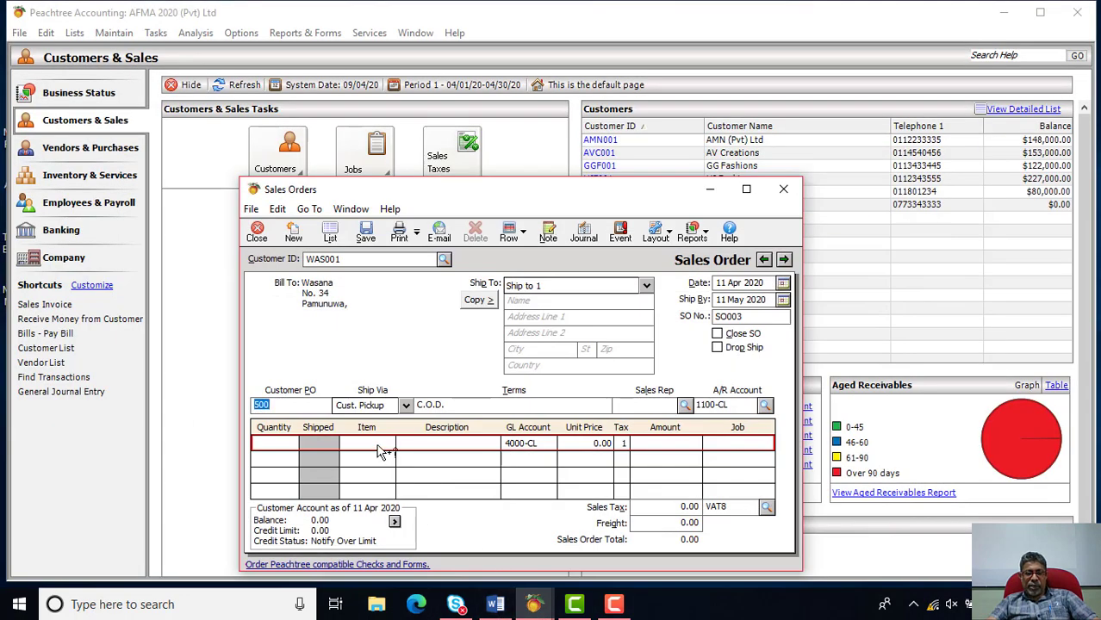
pyautogui.click(377, 447)
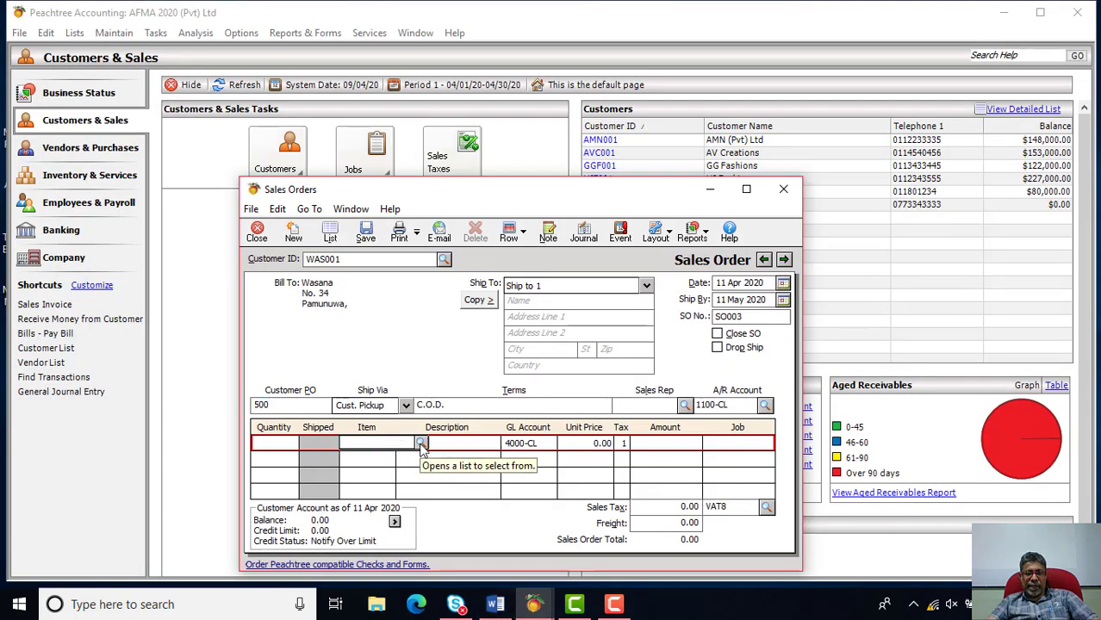
pyautogui.click(421, 443)
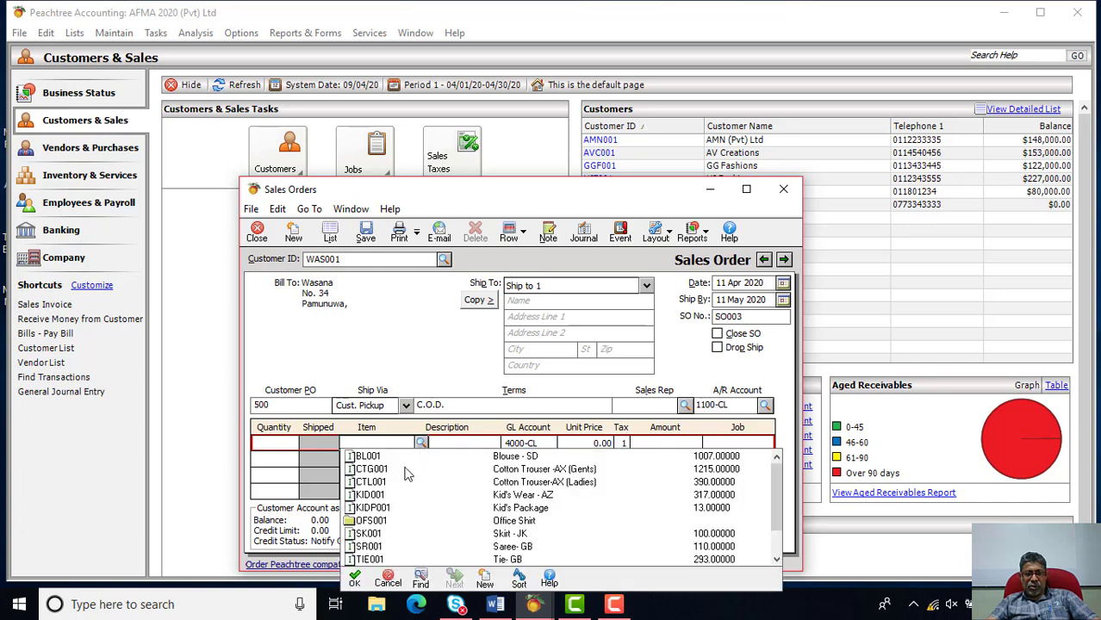
pyautogui.click(375, 523)
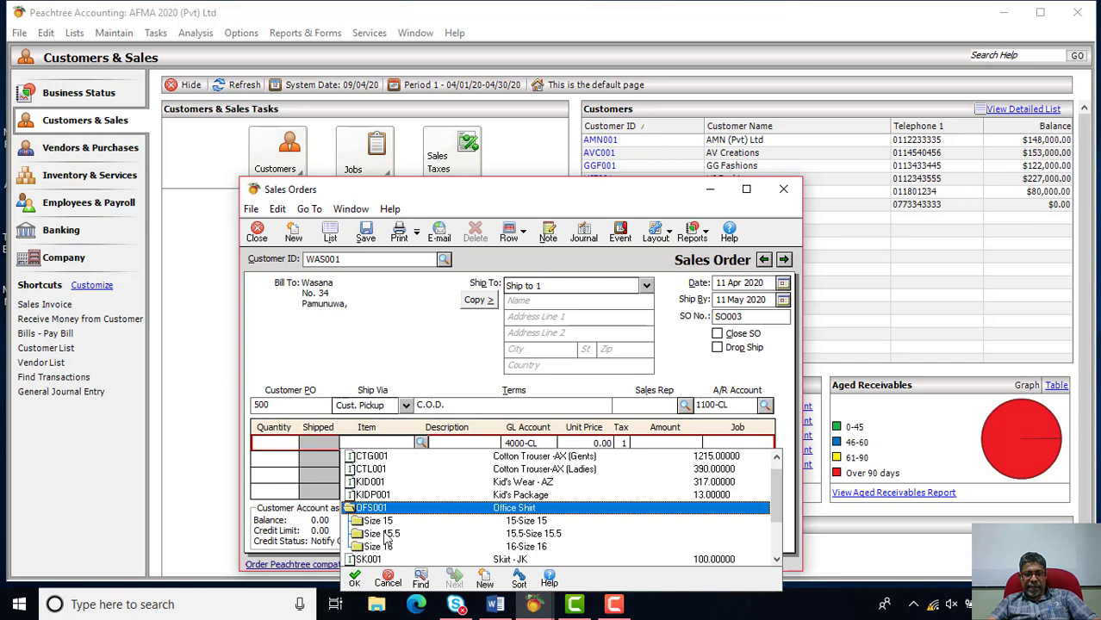
pyautogui.click(385, 523)
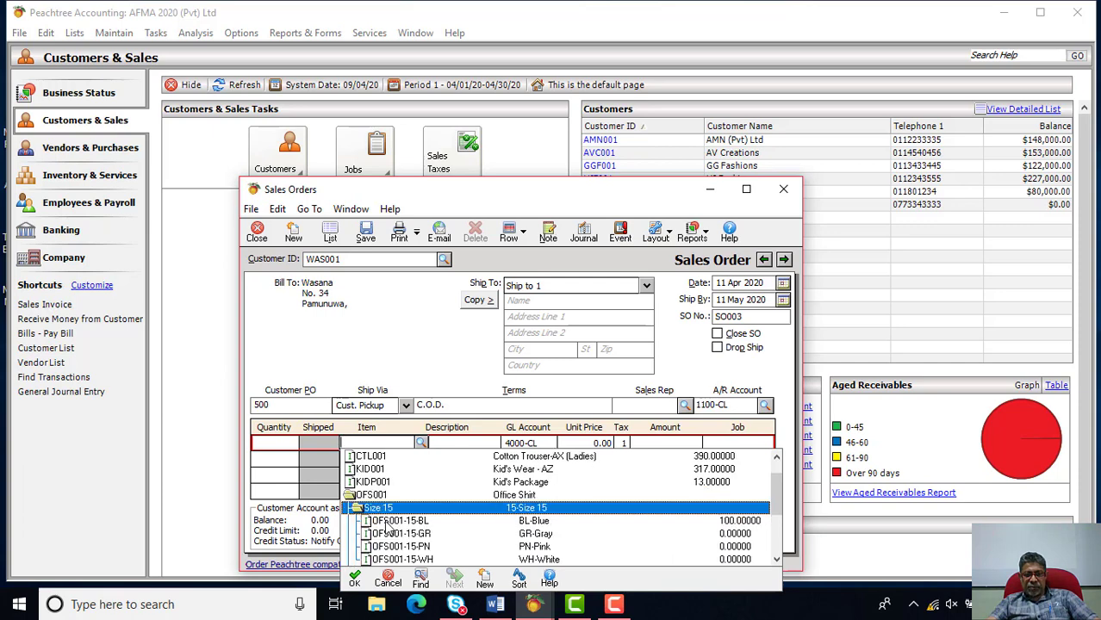
pyautogui.doubleClick(538, 522)
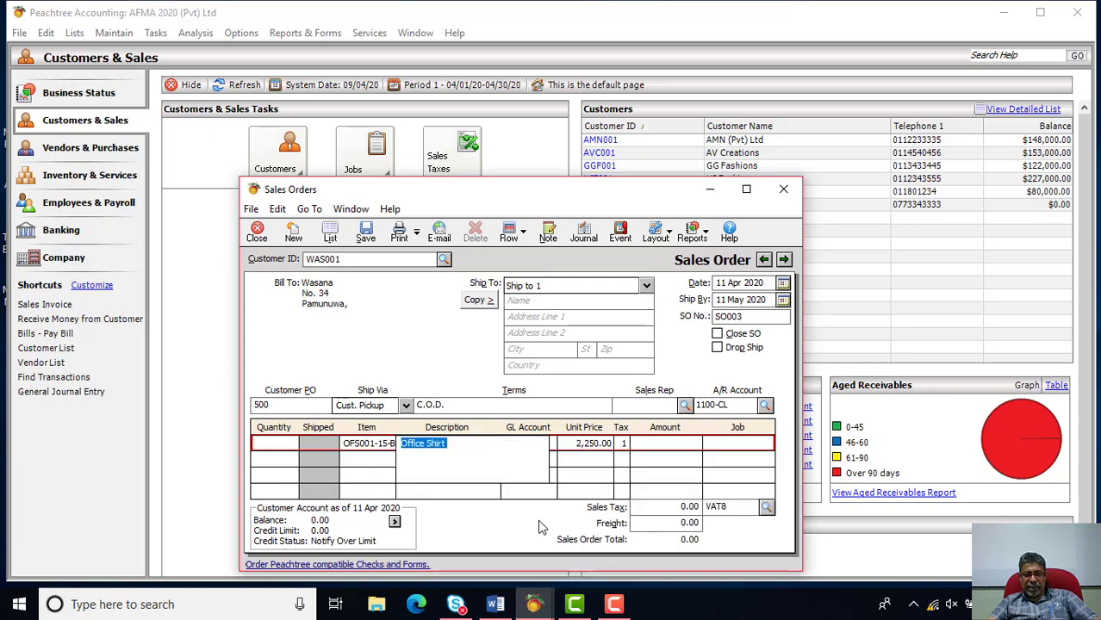
# Check the first item's quantity in the Word table and set the OFS001-15-BL line's quantity to 20.
pyautogui.click(496, 604)
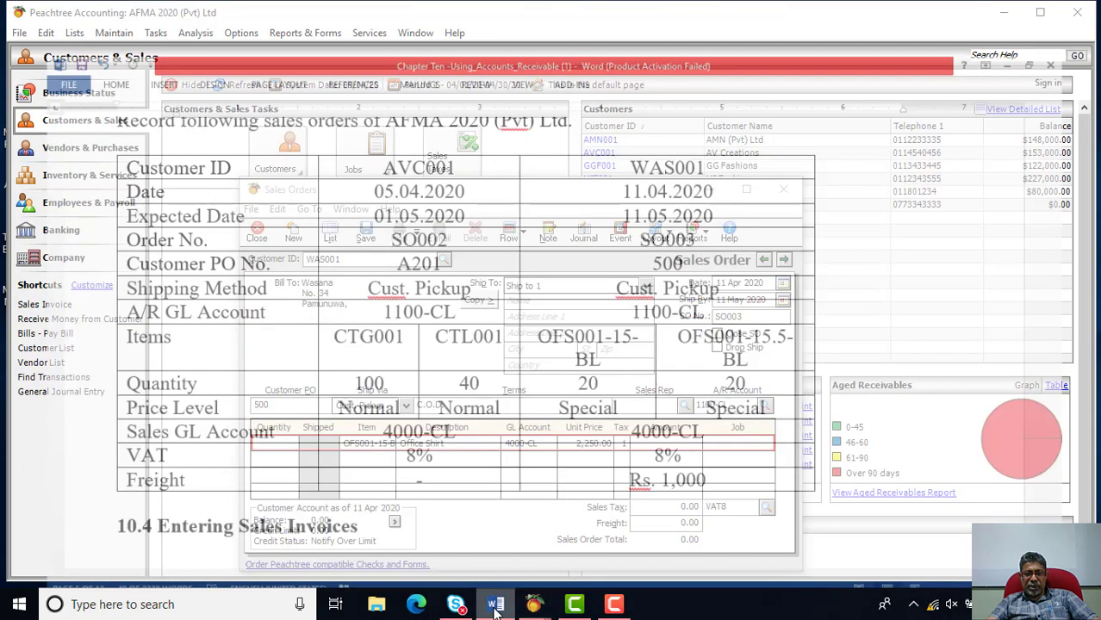
pyautogui.click(495, 605)
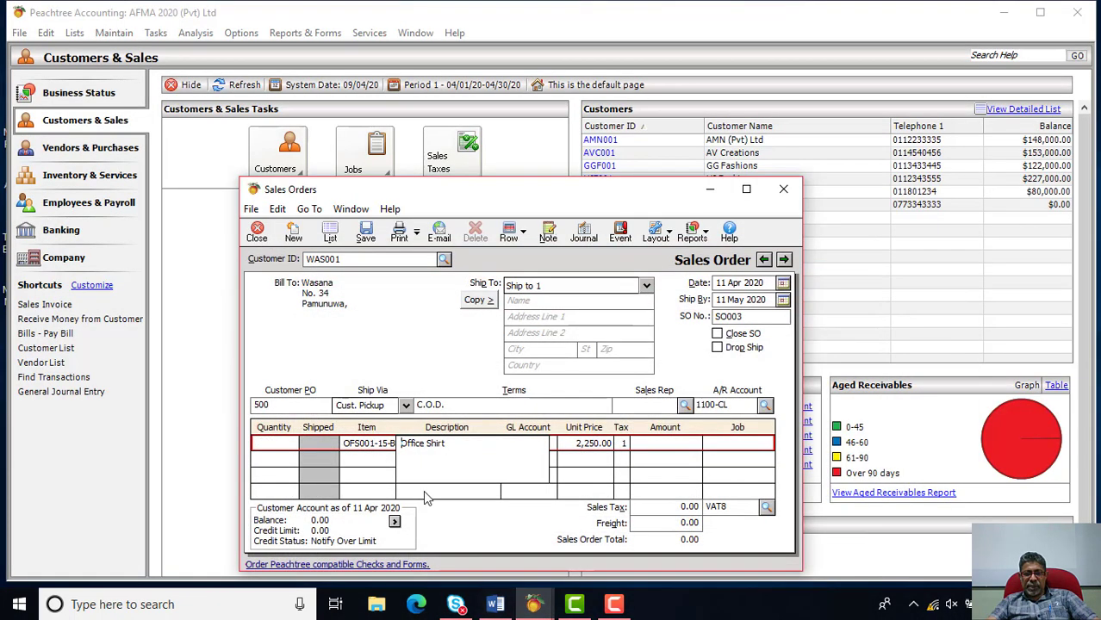
pyautogui.click(293, 442)
pyautogui.write('20')
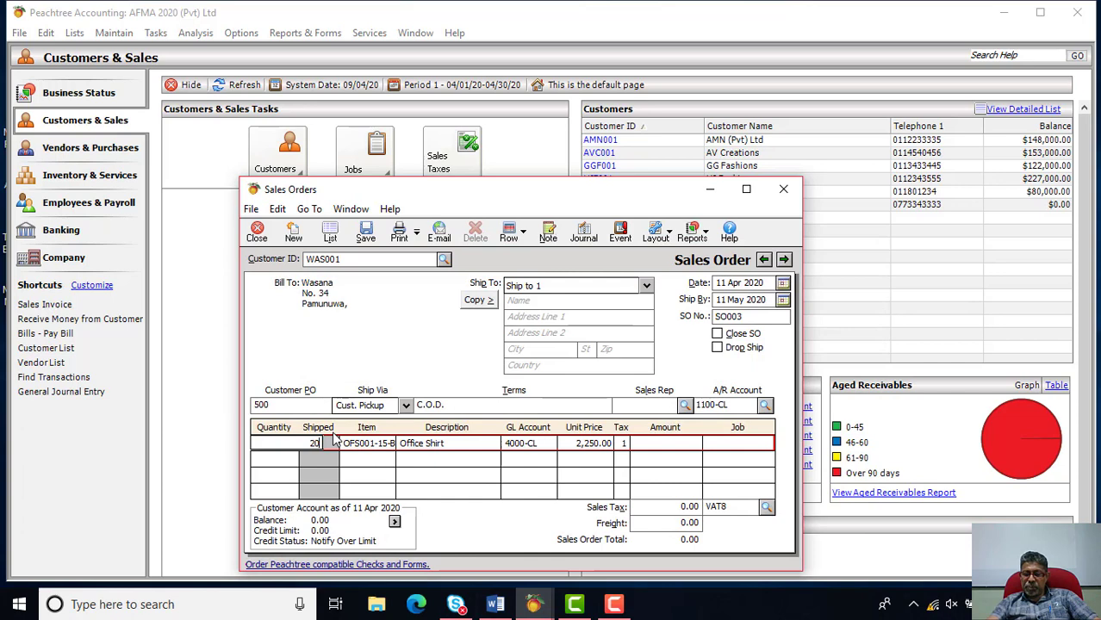
pyautogui.press('Tab')
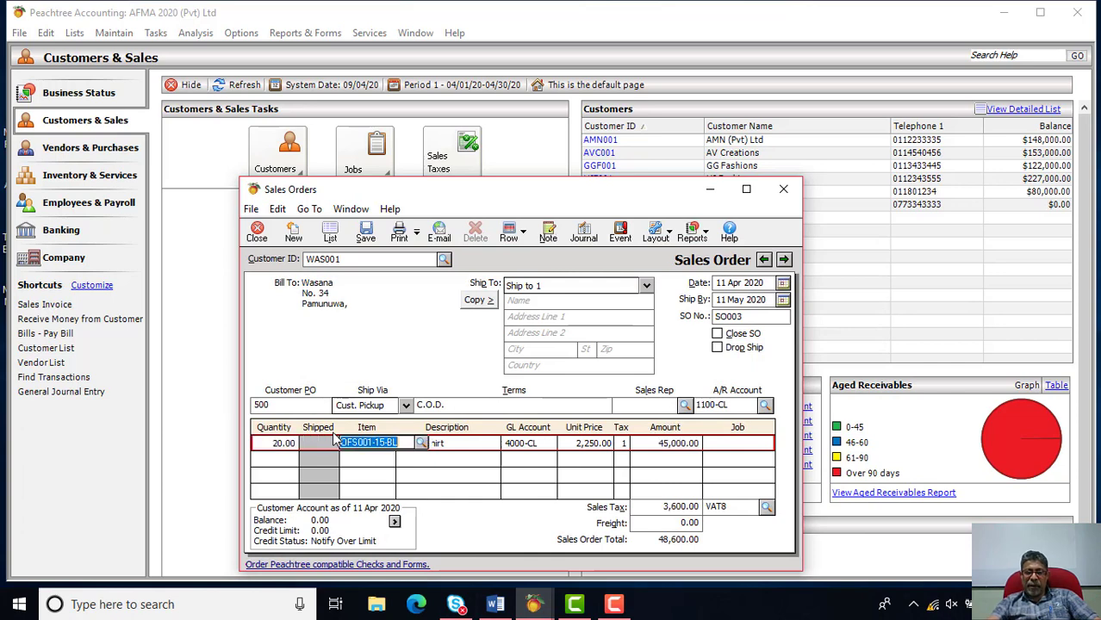
# Apply the Special price level of 2,025.00 to the OFS001-15-BL line's unit price.
pyautogui.click(577, 444)
pyautogui.click(622, 442)
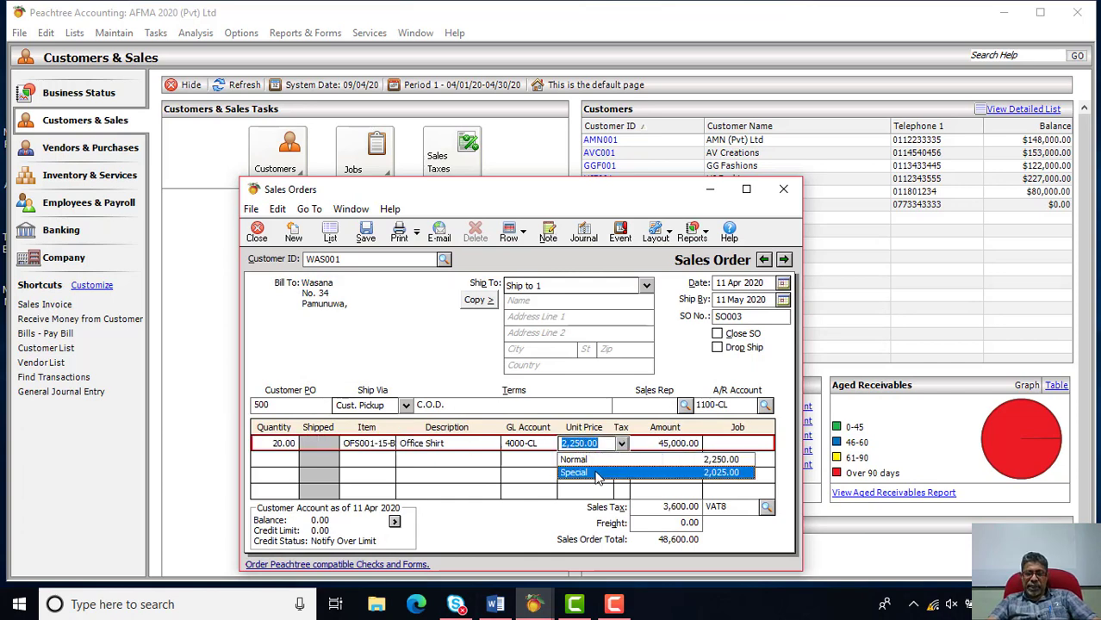
pyautogui.click(599, 477)
pyautogui.click(539, 460)
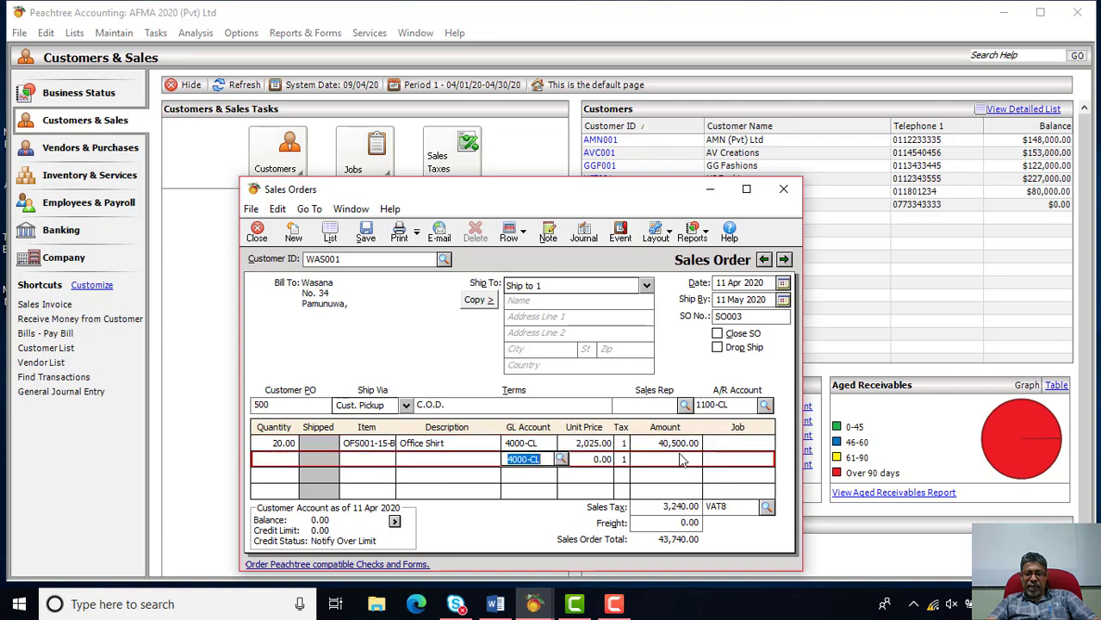
# Check the second item in the Word table and add OFS001-15.5-BL, the blue size 15.5 office shirt, on the second line.
pyautogui.click(495, 604)
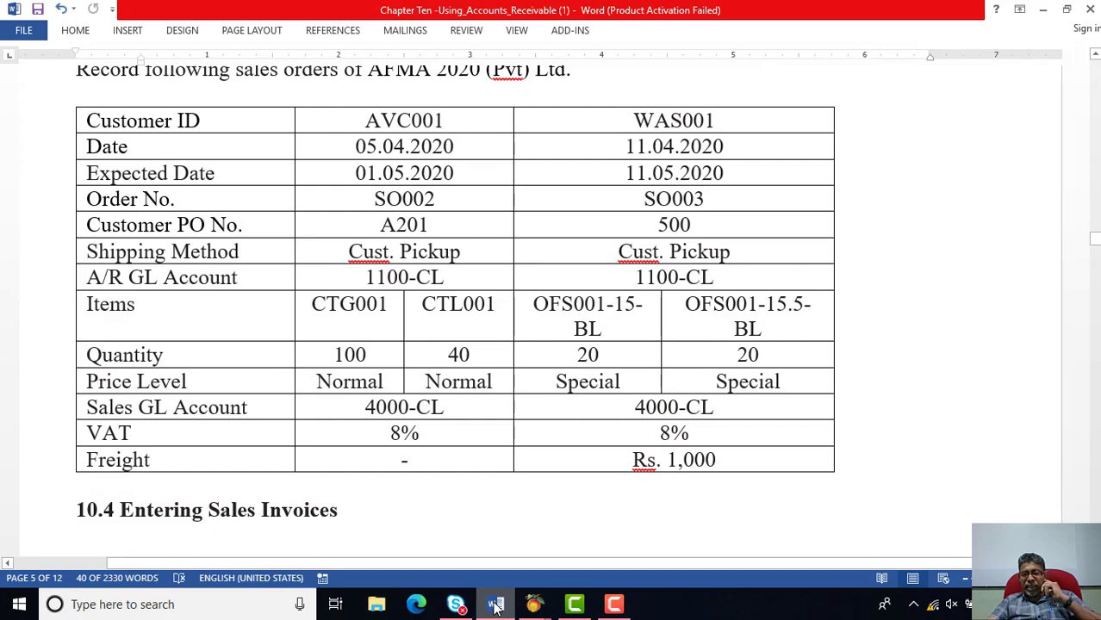
pyautogui.click(496, 604)
pyautogui.click(365, 463)
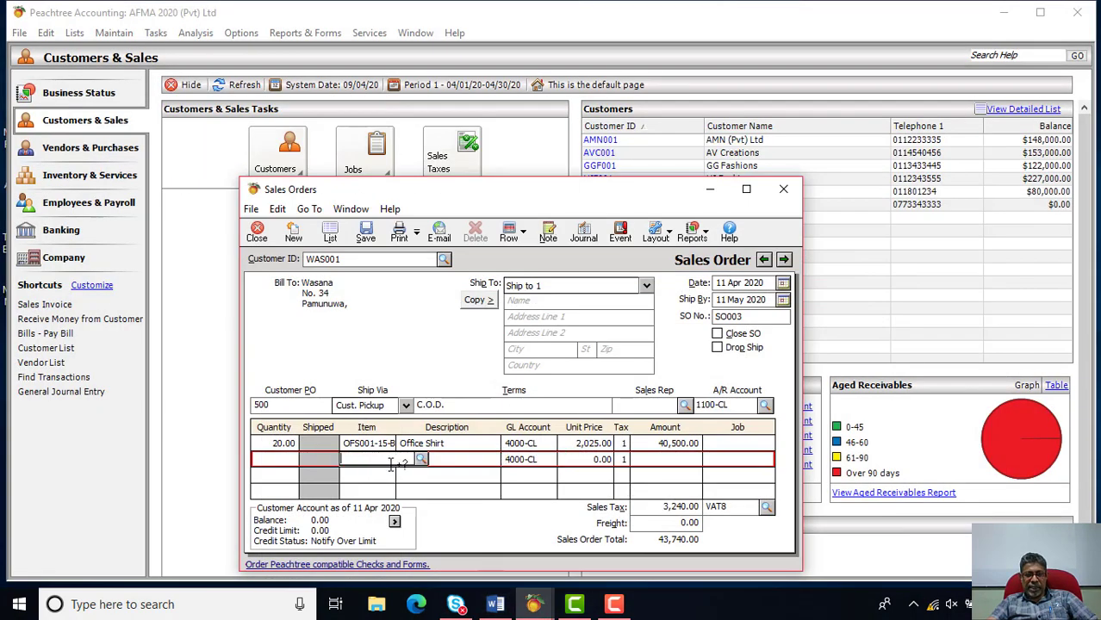
pyautogui.click(422, 459)
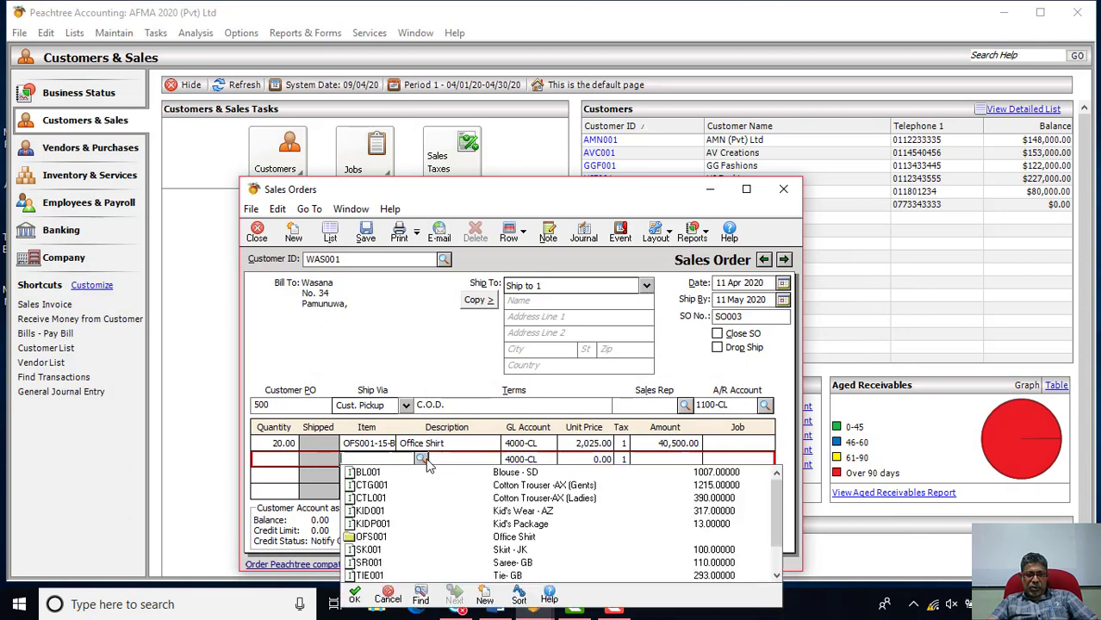
pyautogui.doubleClick(379, 536)
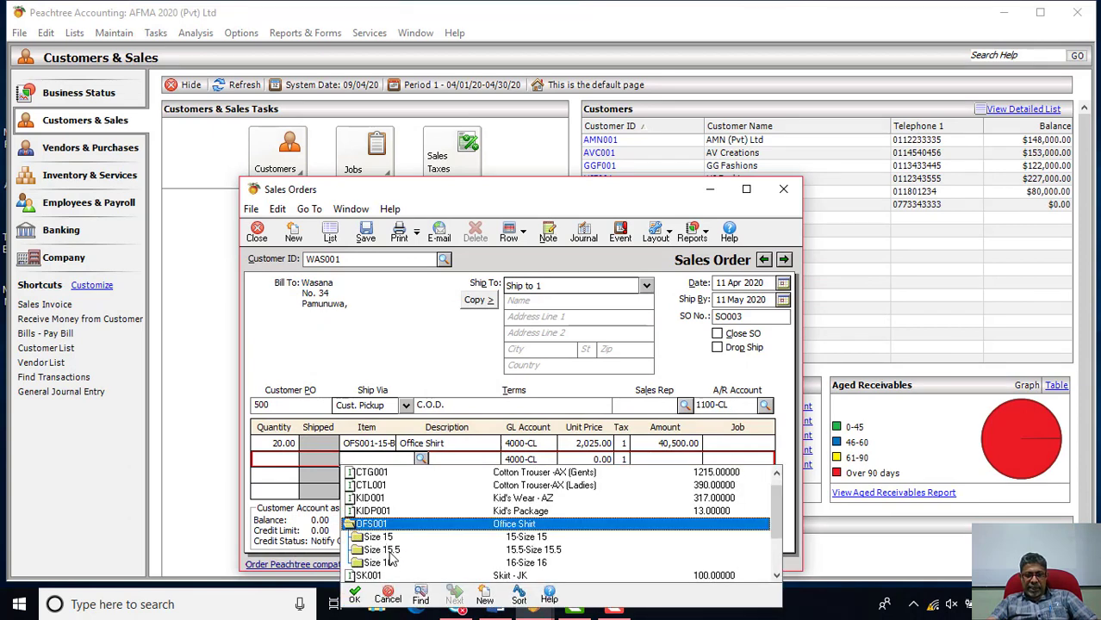
pyautogui.doubleClick(390, 551)
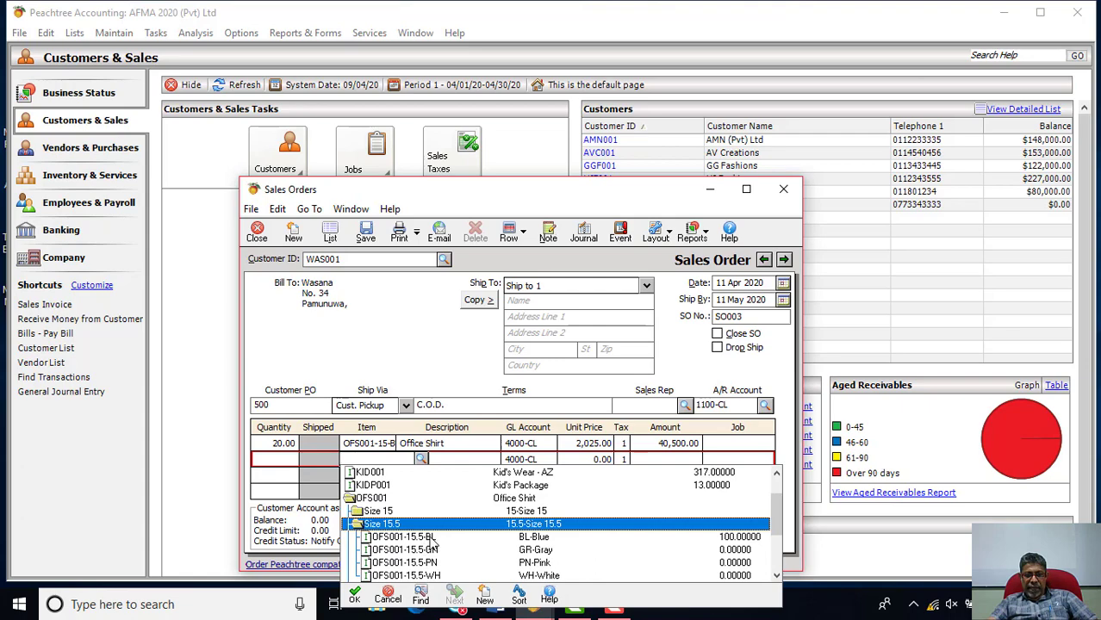
pyautogui.doubleClick(430, 537)
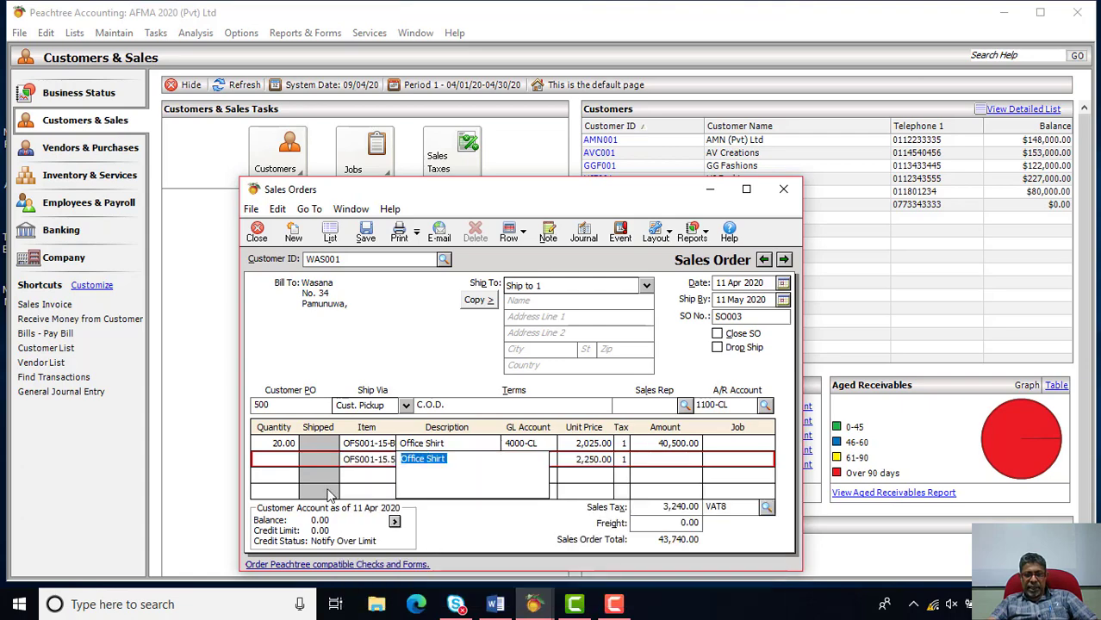
# Check the second item's quantity in the Word table and set the OFS001-15.5-BL line's quantity to 20.
pyautogui.click(292, 463)
pyautogui.click(495, 606)
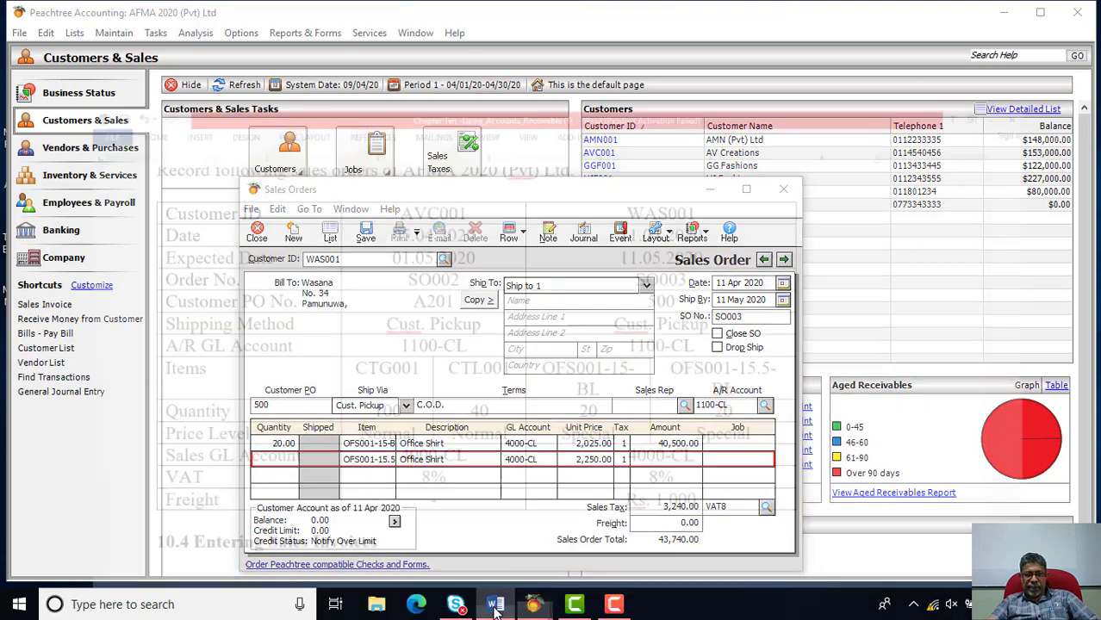
pyautogui.click(496, 607)
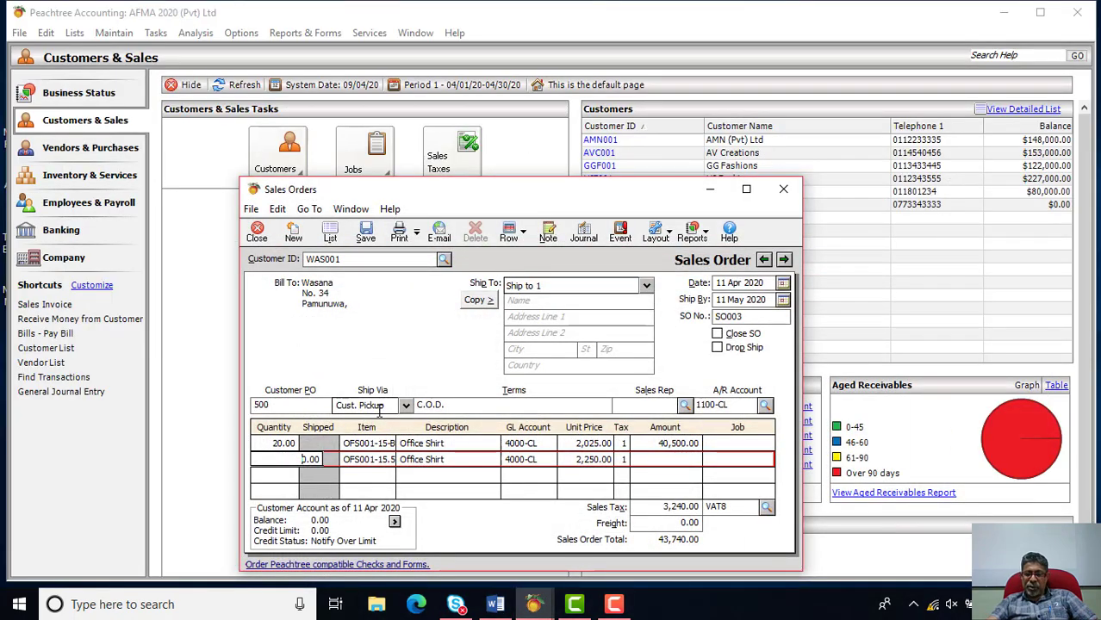
pyautogui.write('20')
pyautogui.press('Tab')
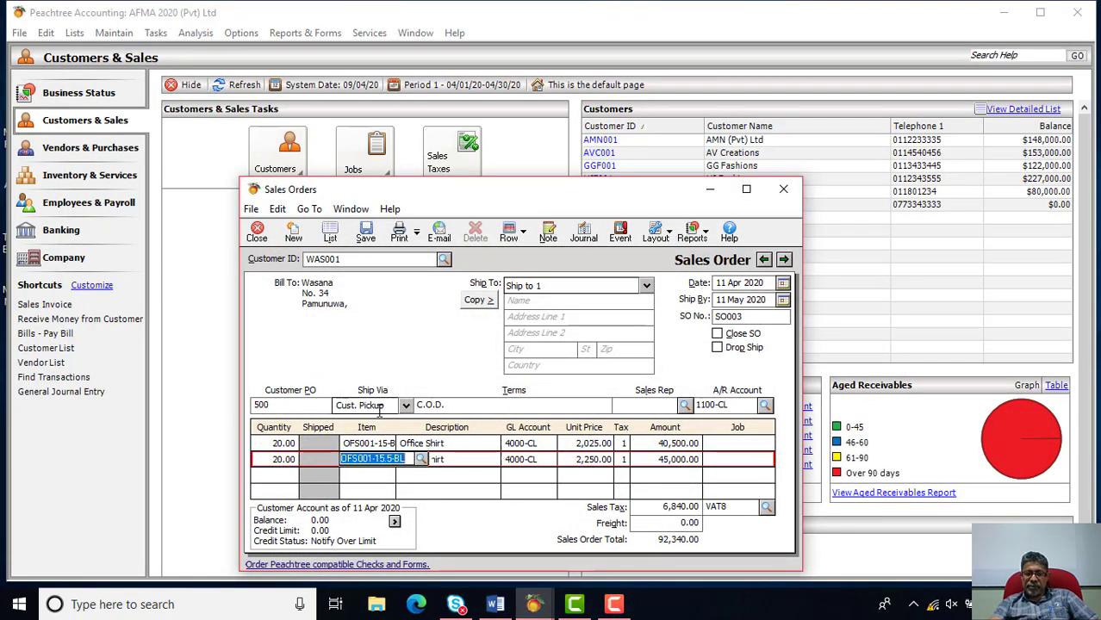
# Apply the Special price level of 2,025.00 to the OFS001-15.5-BL line's unit price.
pyautogui.click(604, 460)
pyautogui.click(622, 460)
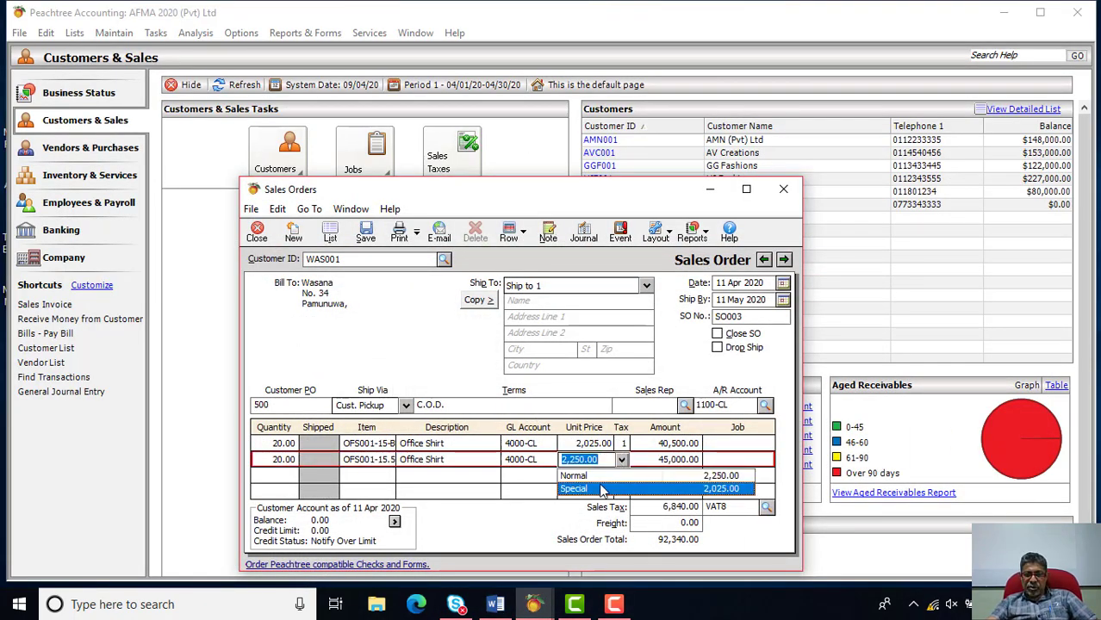
pyautogui.click(603, 487)
pyautogui.click(728, 478)
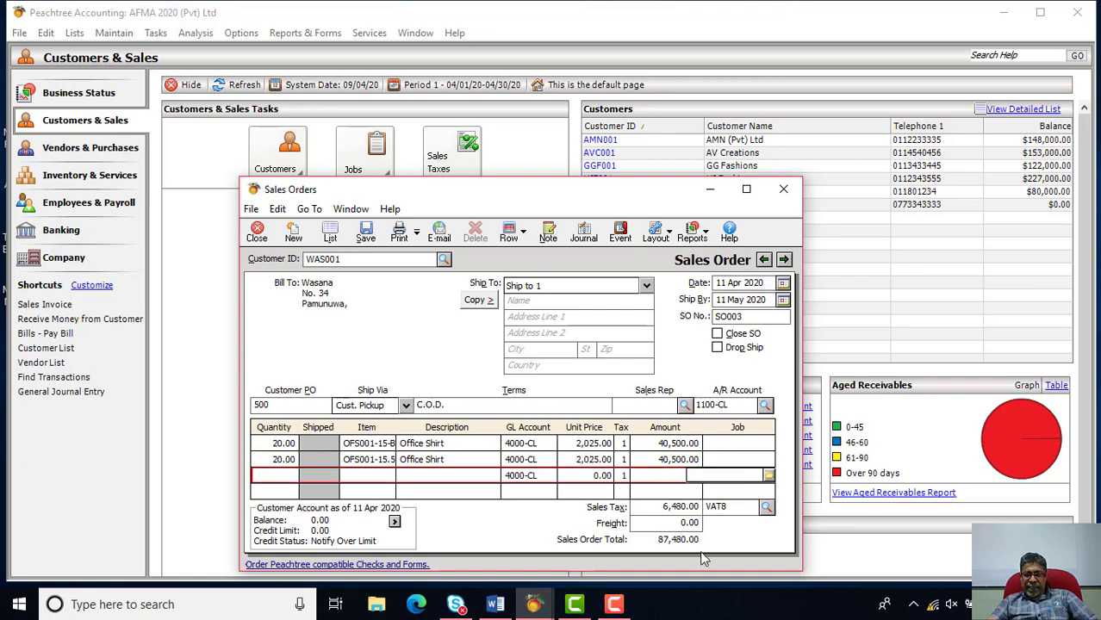
# Check the freight charge in the Word table and set the sales order's freight to 1,000.00.
pyautogui.click(500, 605)
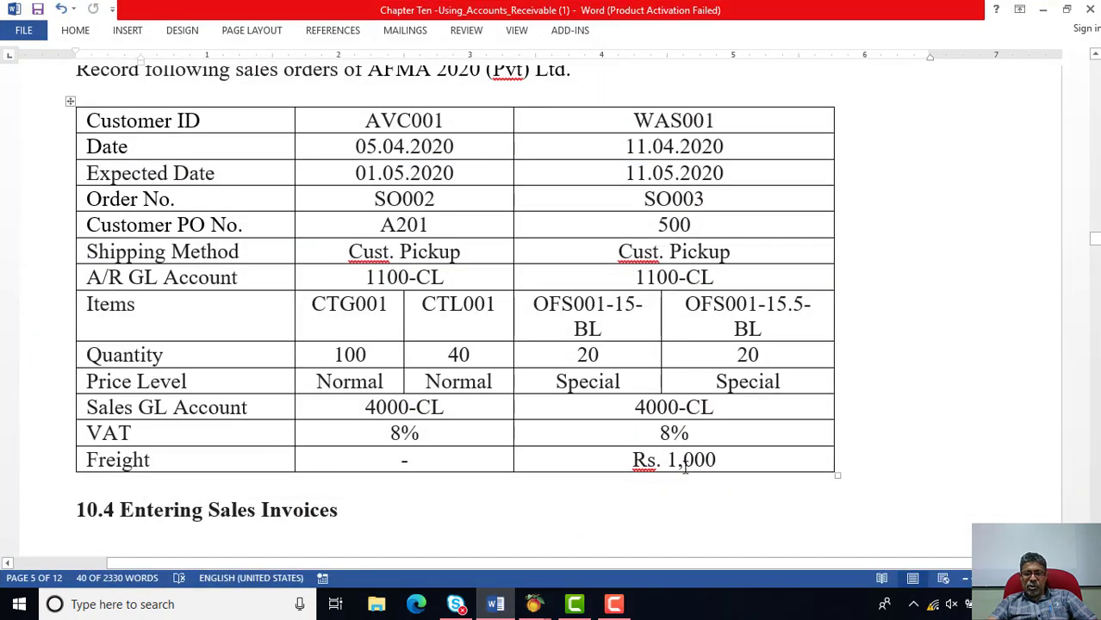
pyautogui.click(534, 605)
pyautogui.click(677, 524)
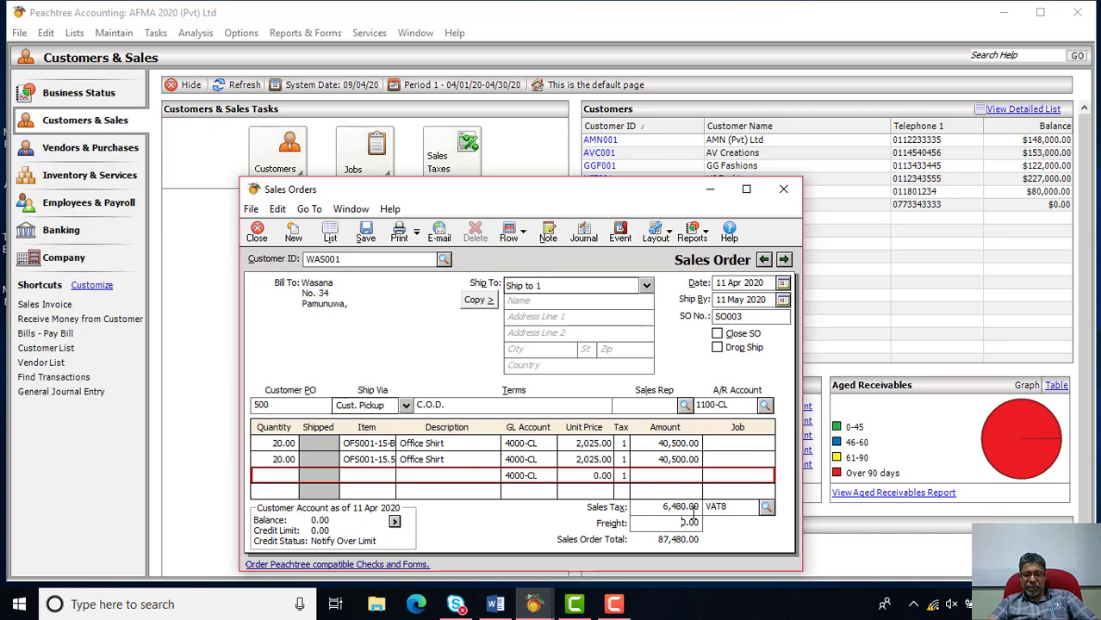
pyautogui.write('1,')
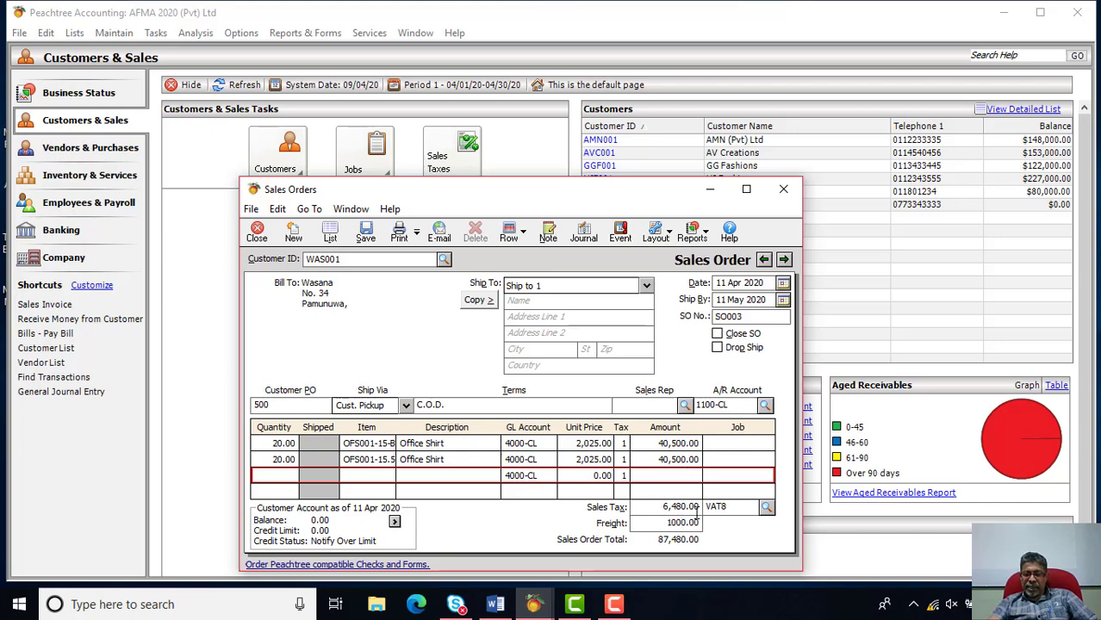
pyautogui.write('00')
pyautogui.press('Tab')
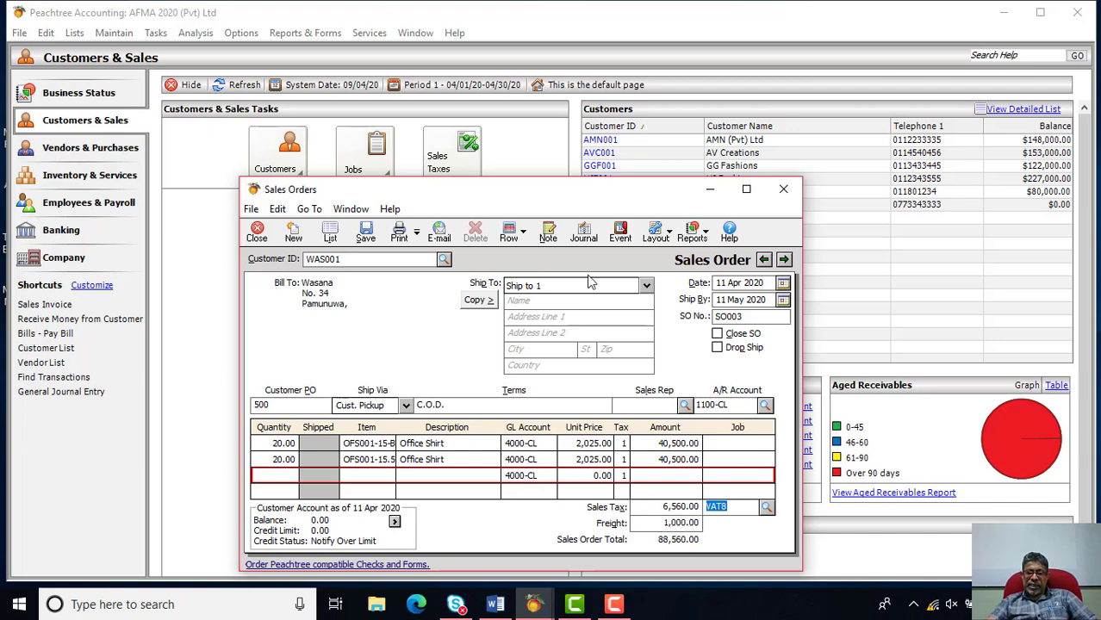
# Review the accounting entries behind the sales order and save the order.
pyautogui.click(583, 235)
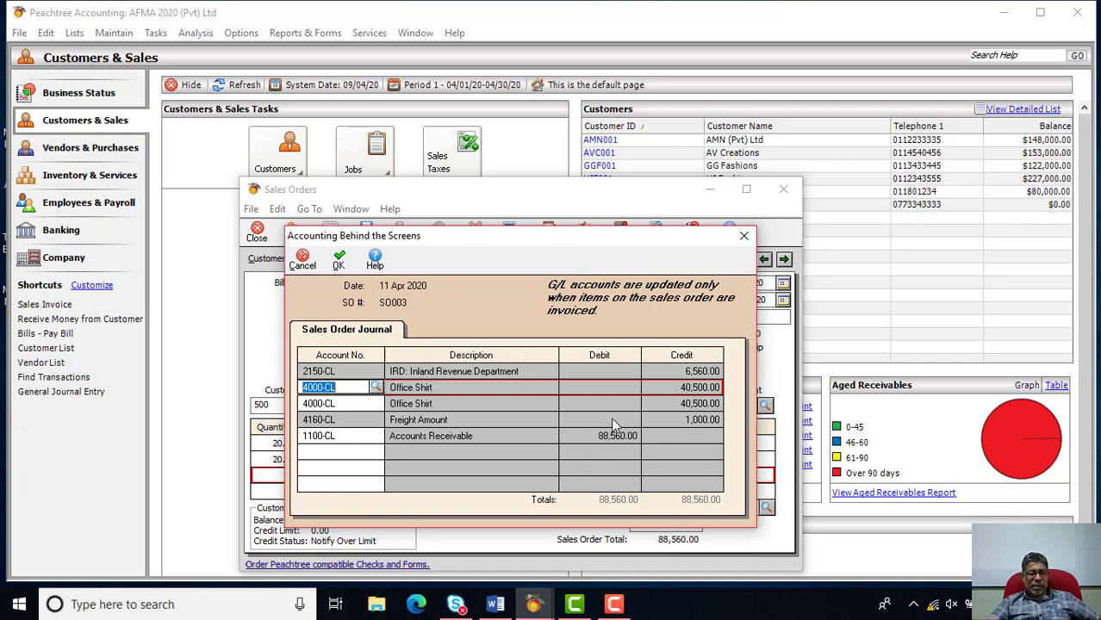
pyautogui.click(337, 260)
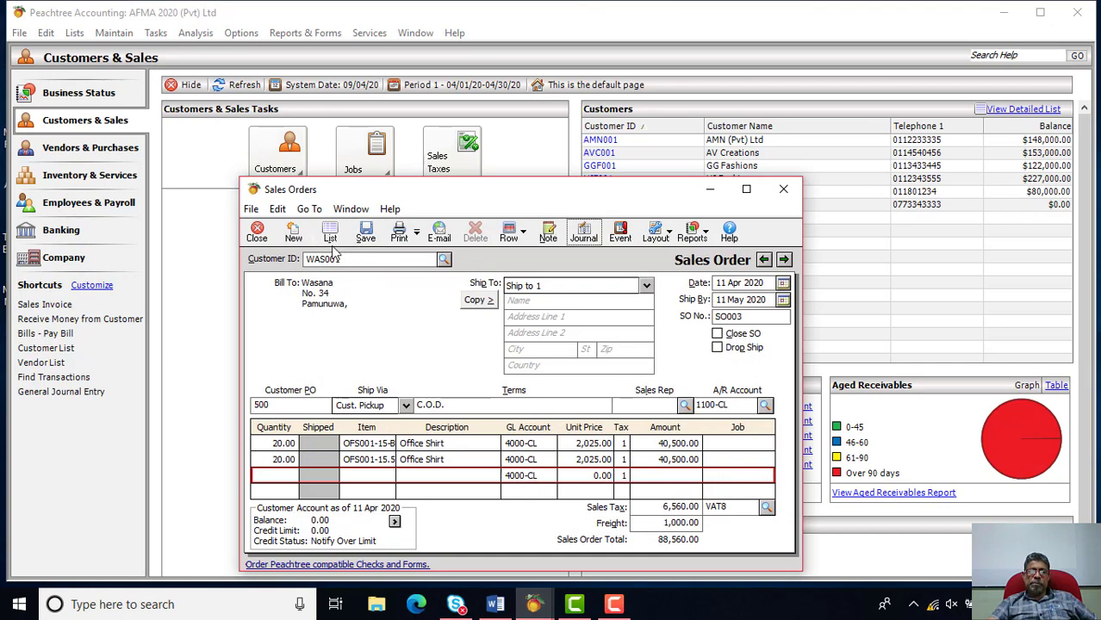
pyautogui.click(366, 234)
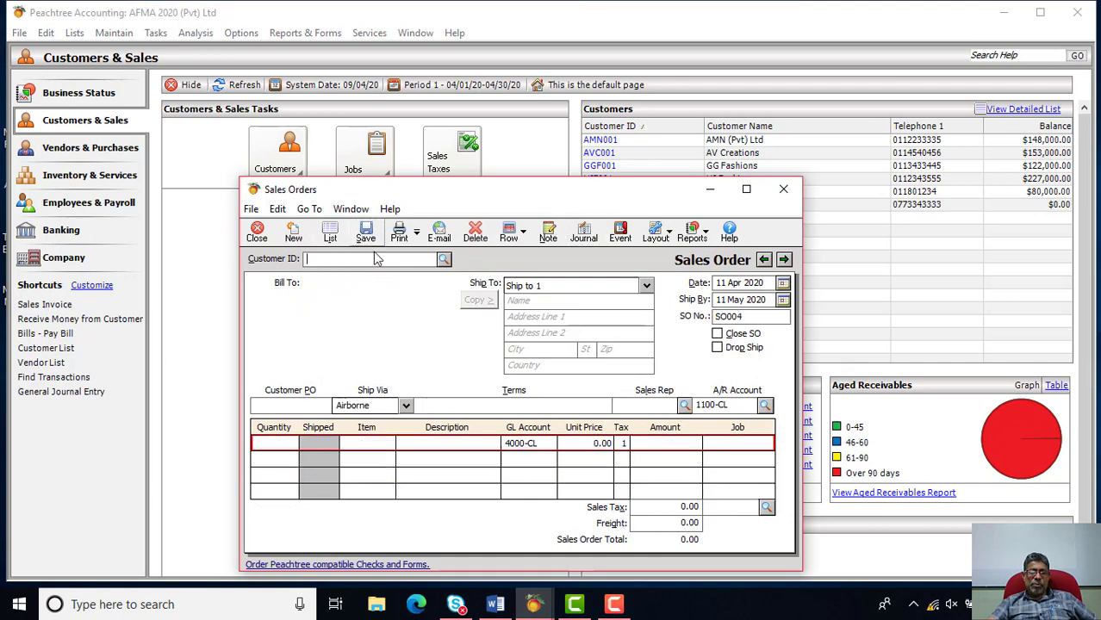
# Open the list of sales orders and look over the AV Creations and WAS001 entries.
pyautogui.click(330, 235)
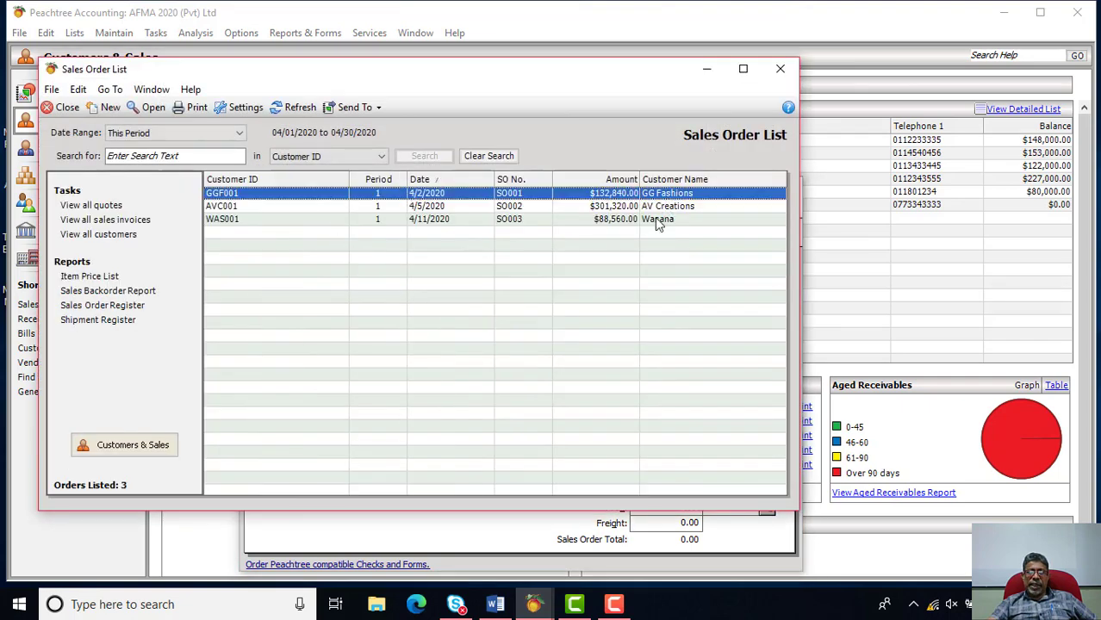
pyautogui.click(529, 207)
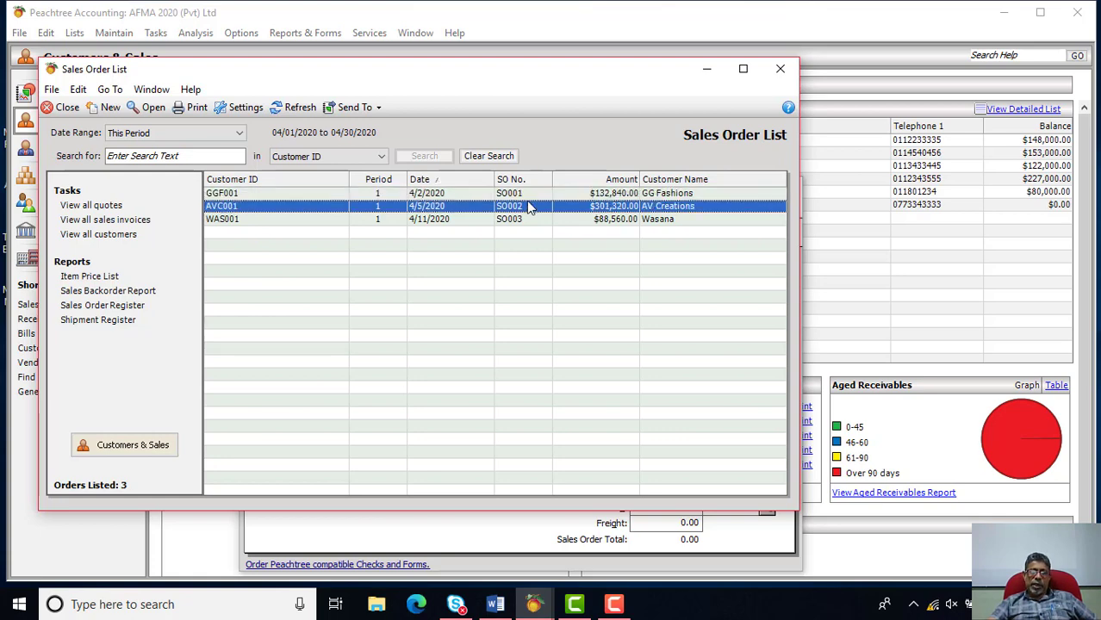
pyautogui.click(531, 220)
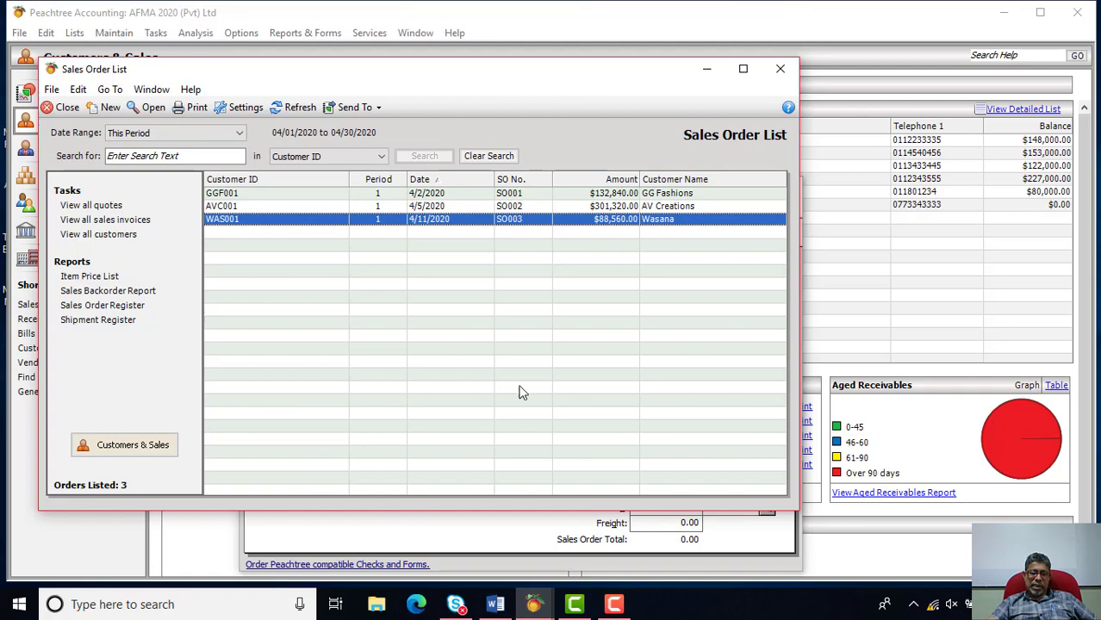
# Switch to the Word chapter and read section 10.4 on entering sales invoices, including the steps for opening the invoice window.
pyautogui.click(496, 604)
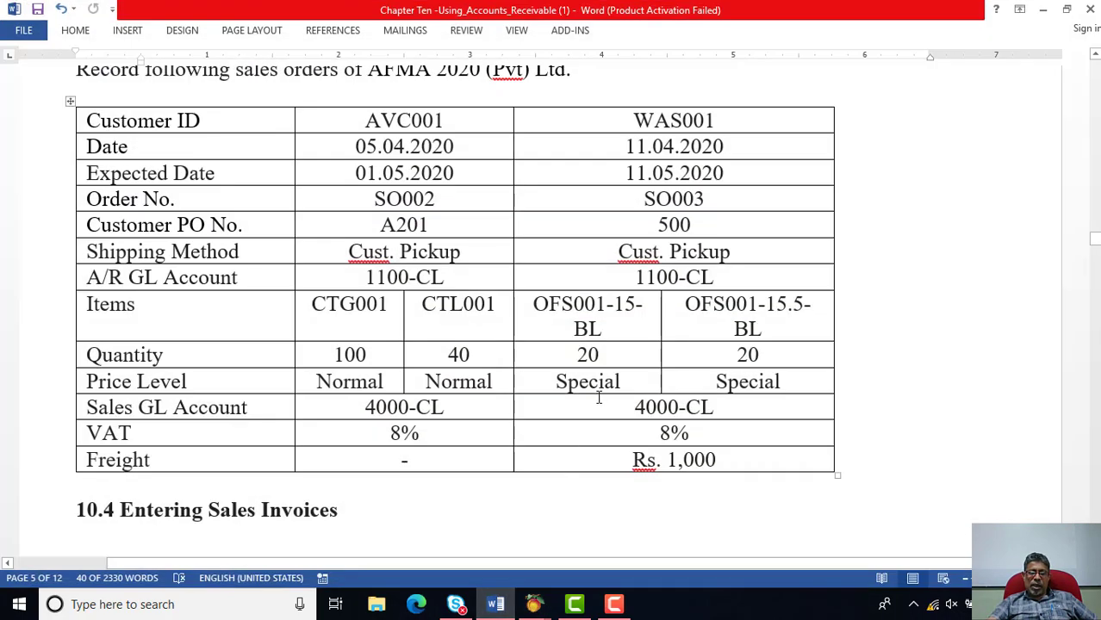
pyautogui.scroll(-1, 597, 395)
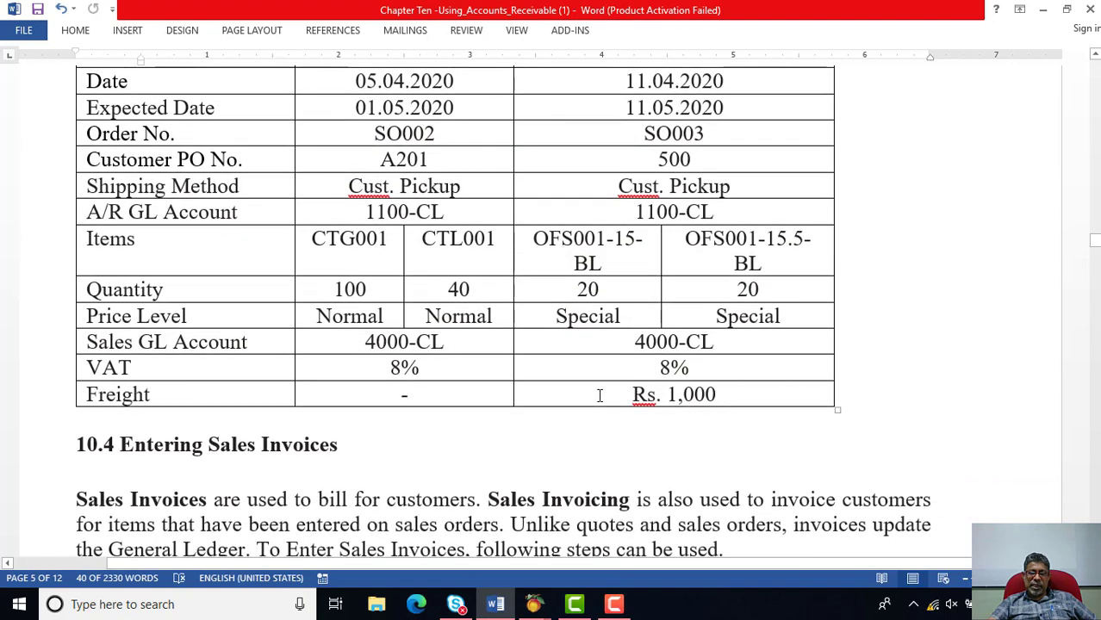
pyautogui.scroll(-5, 599, 395)
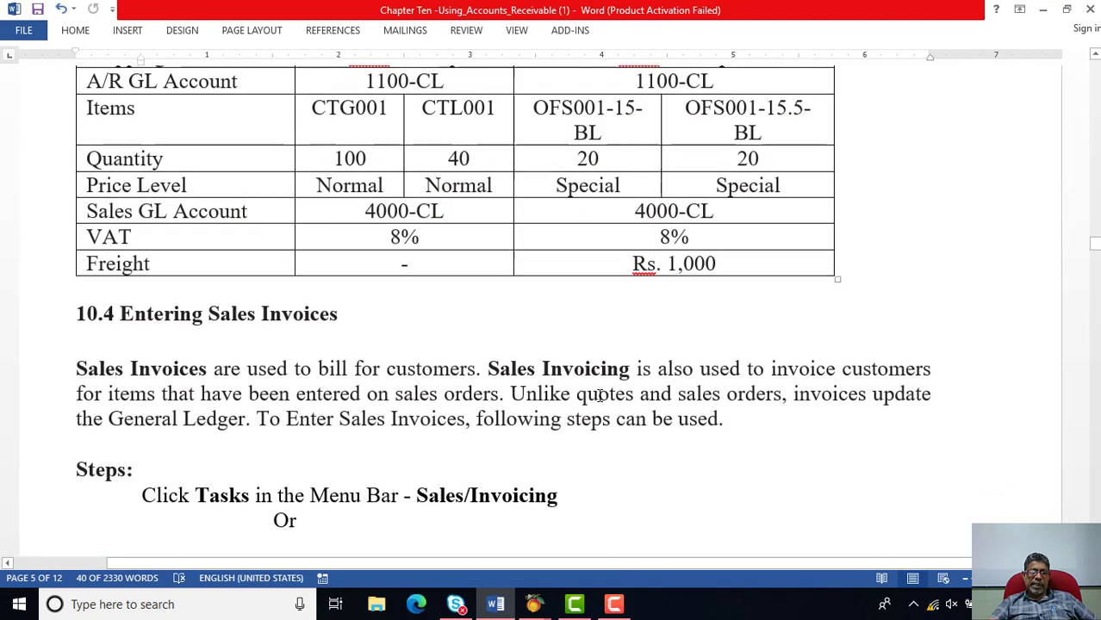
pyautogui.scroll(-1, 600, 395)
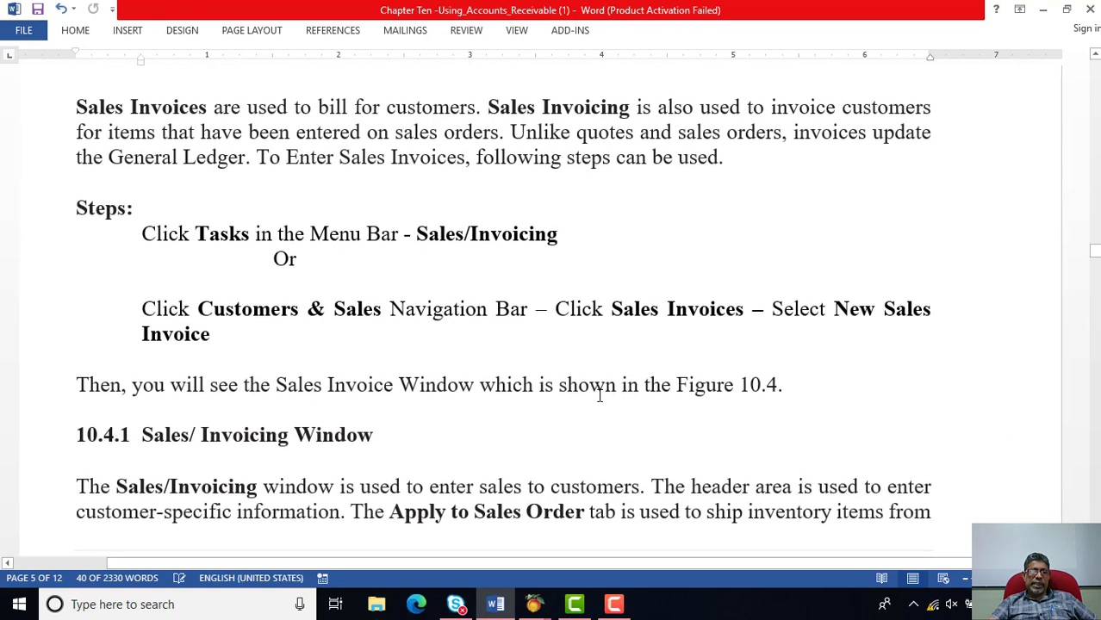
pyautogui.scroll(1, 599, 396)
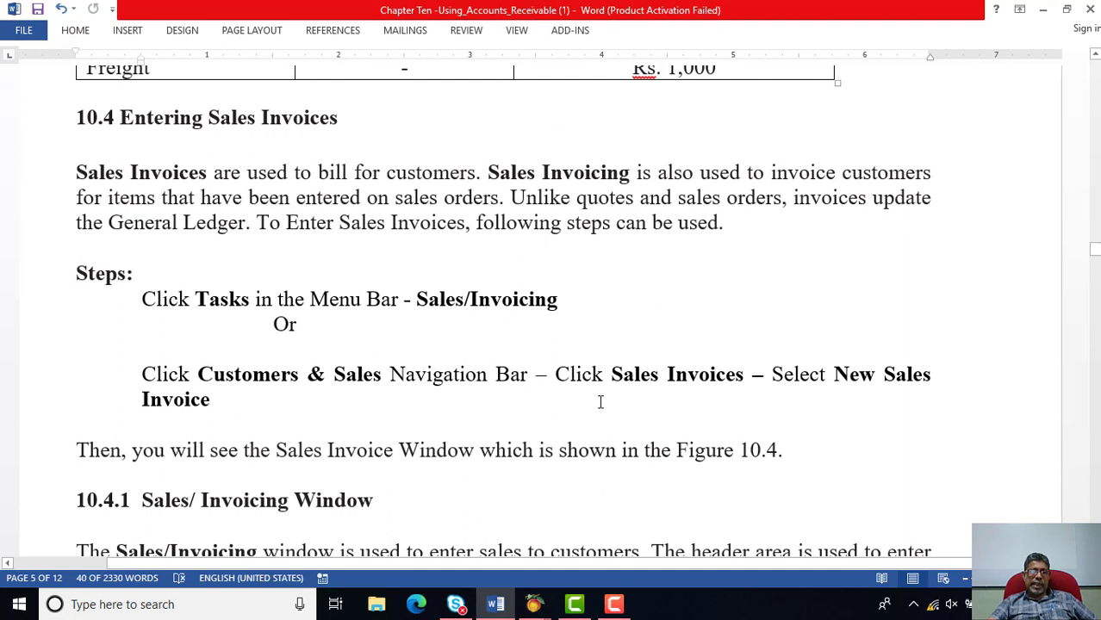